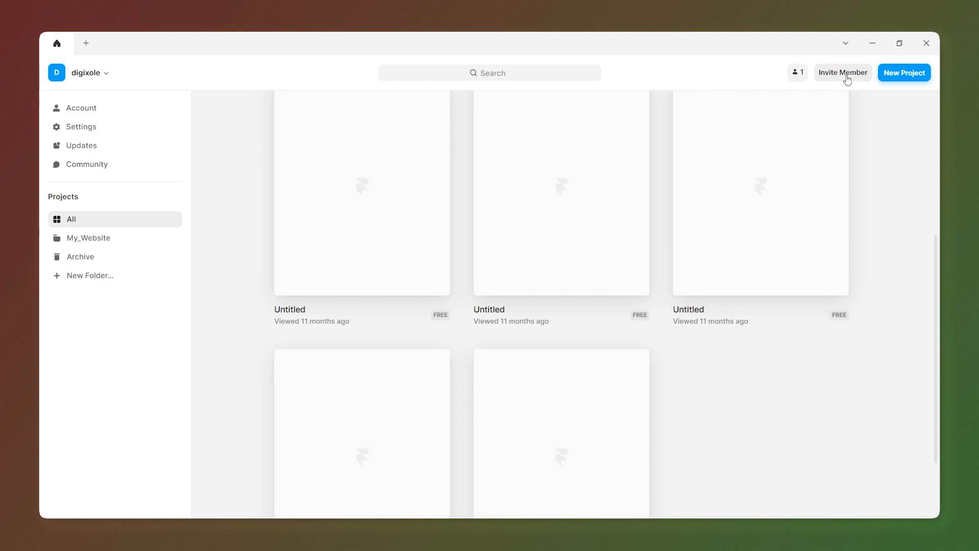
# Open the member invitation settings, review the role options for email invites, keep Viewer and close the dialog
pyautogui.click(848, 76)
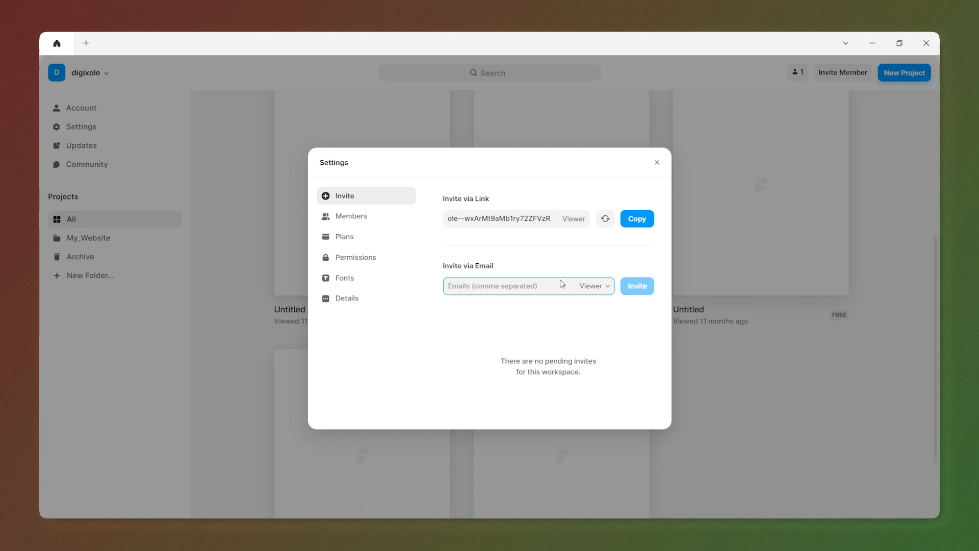
pyautogui.click(606, 286)
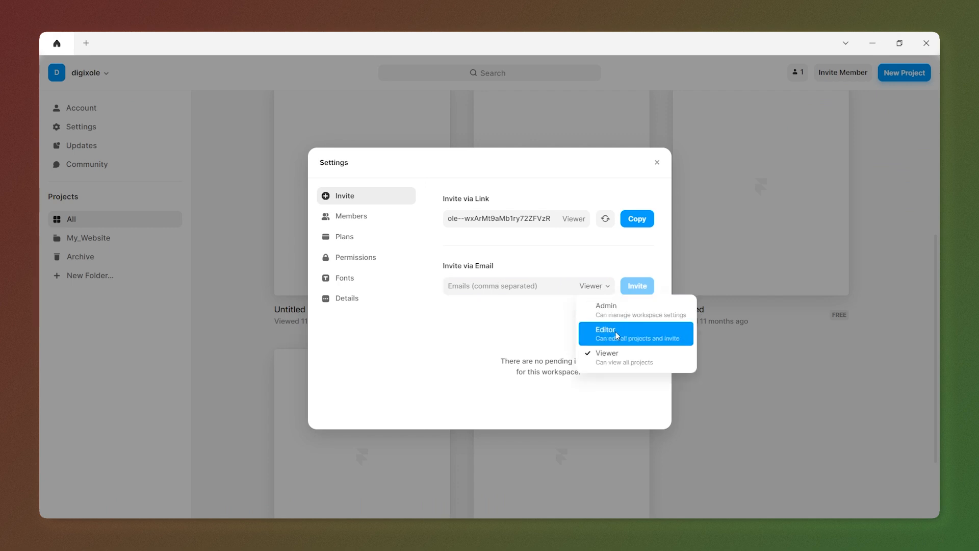
pyautogui.click(615, 363)
pyautogui.click(538, 288)
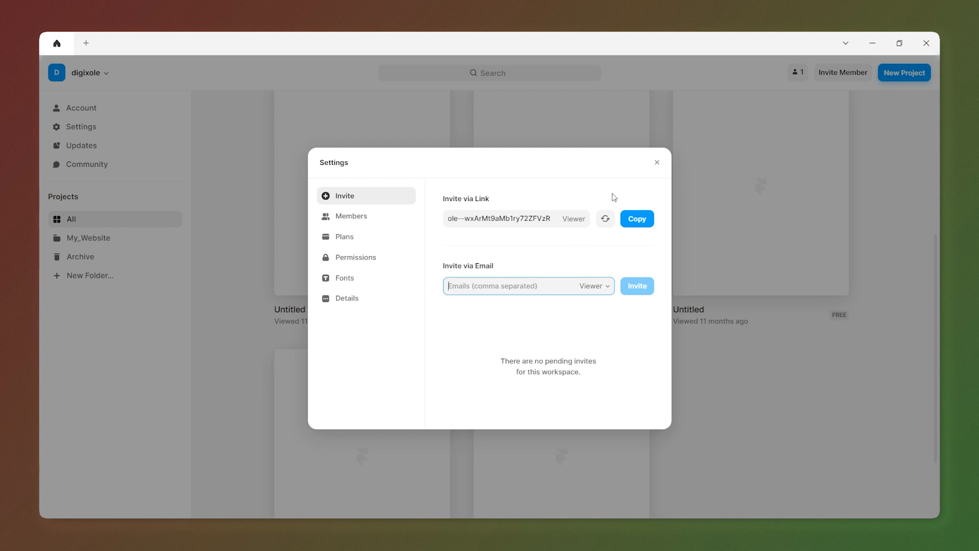
pyautogui.click(658, 164)
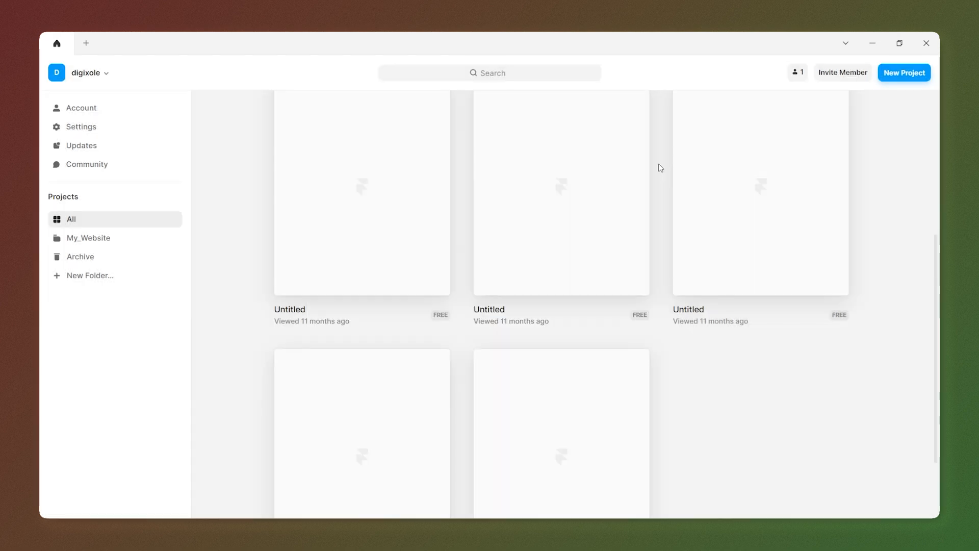
# View the workspace options and the Create Workspace form, dismiss it without creating one and return to the list of all projects
pyautogui.click(91, 80)
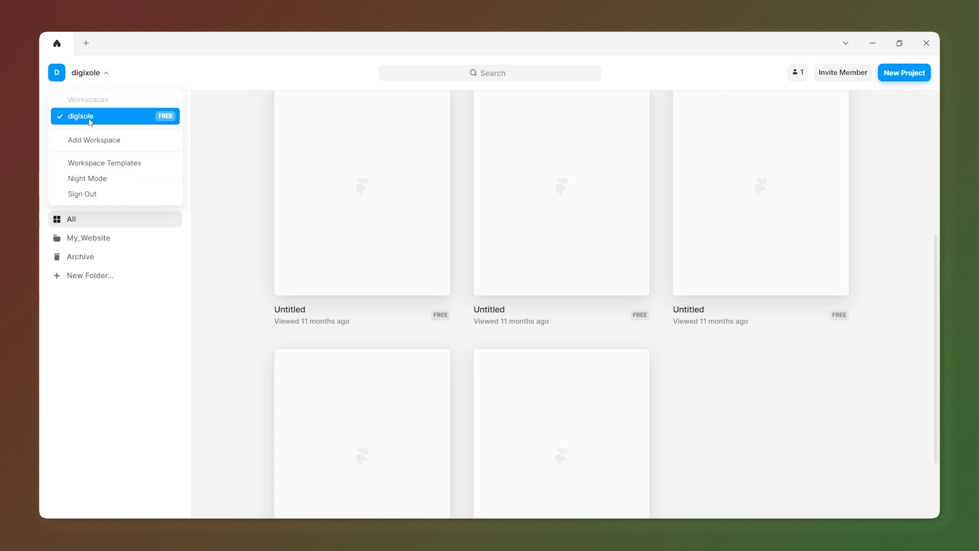
pyautogui.click(163, 117)
pyautogui.click(108, 75)
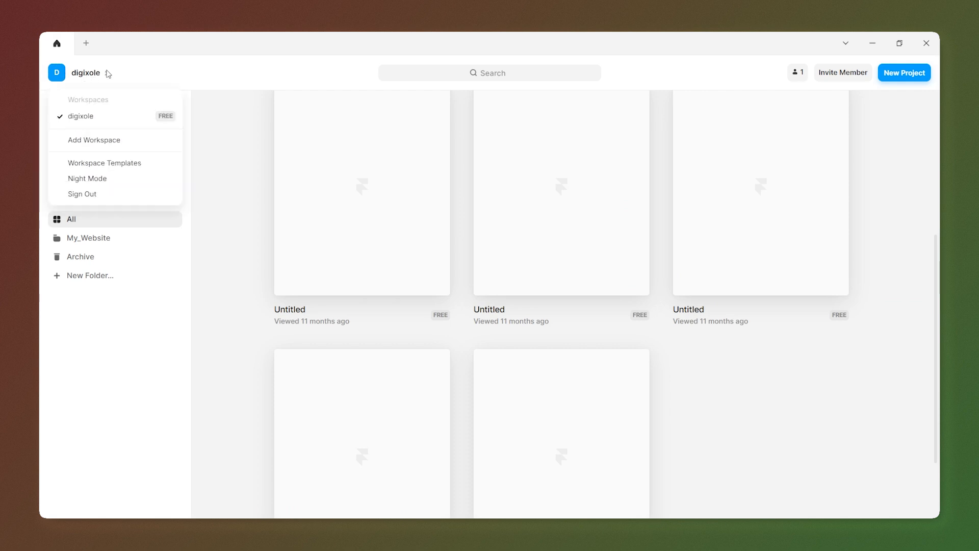
pyautogui.click(108, 74)
pyautogui.click(107, 73)
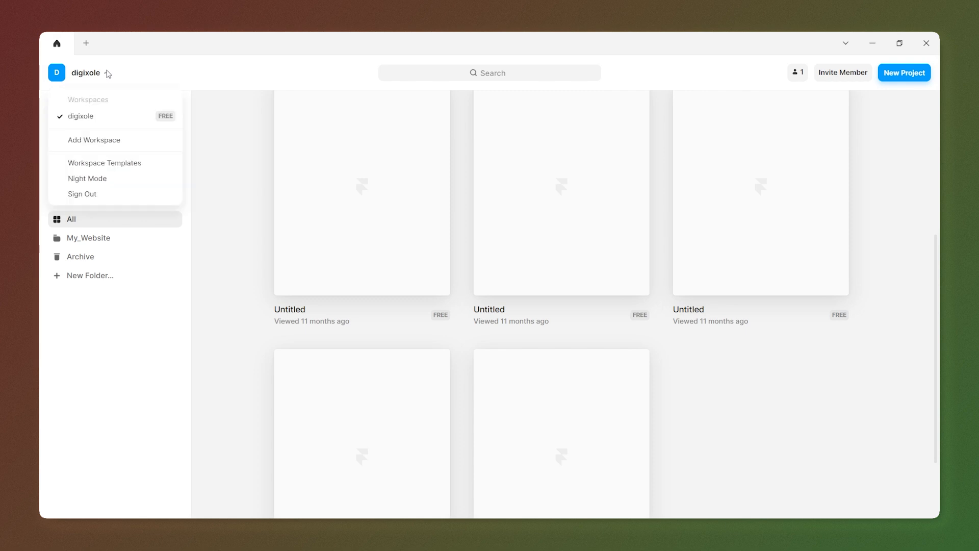
pyautogui.click(99, 141)
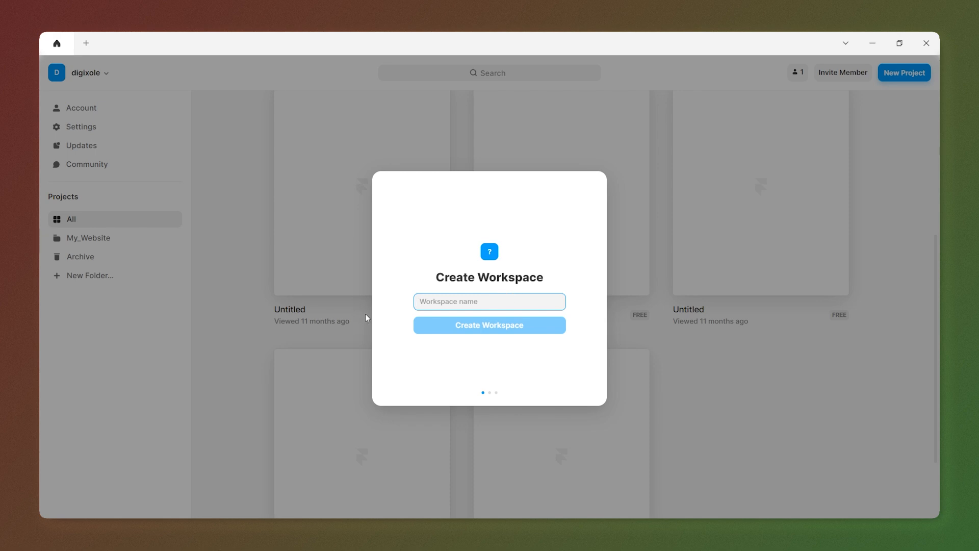
pyautogui.click(258, 322)
pyautogui.click(109, 239)
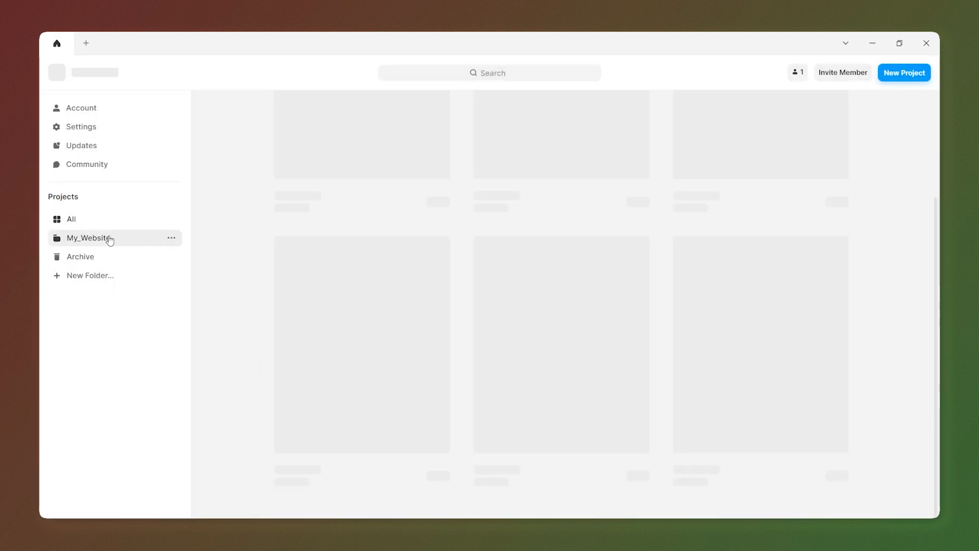
pyautogui.click(79, 227)
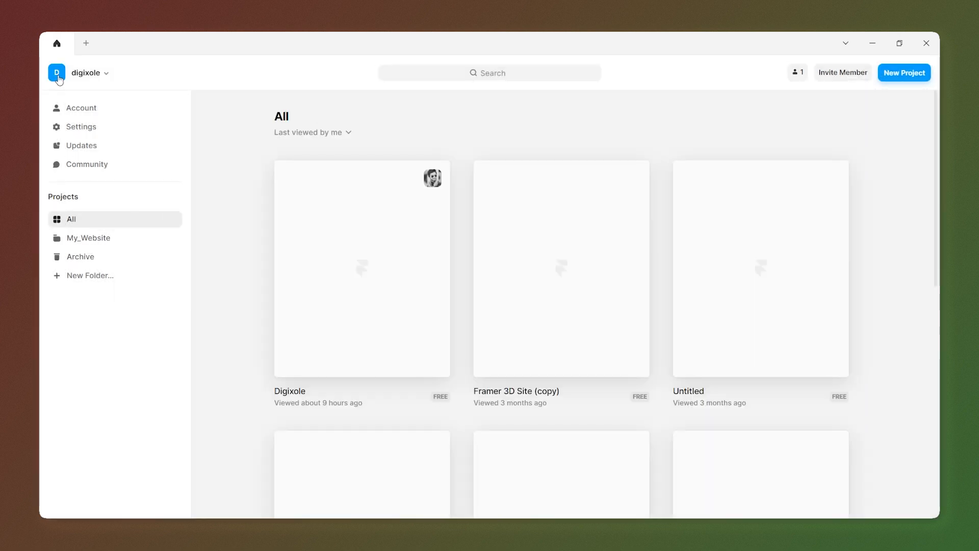
# Switch the dashboard to Night Mode and back to the light appearance
pyautogui.click(87, 72)
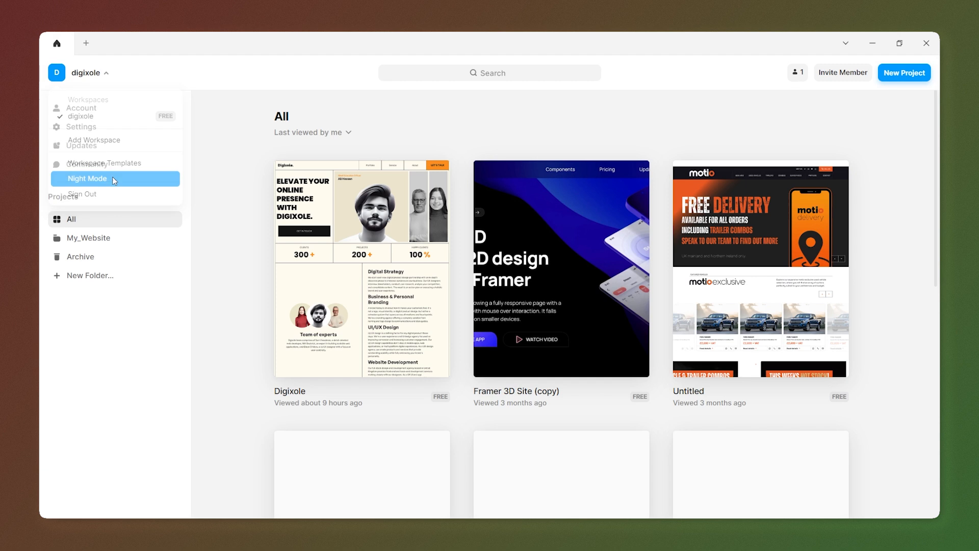
pyautogui.click(115, 179)
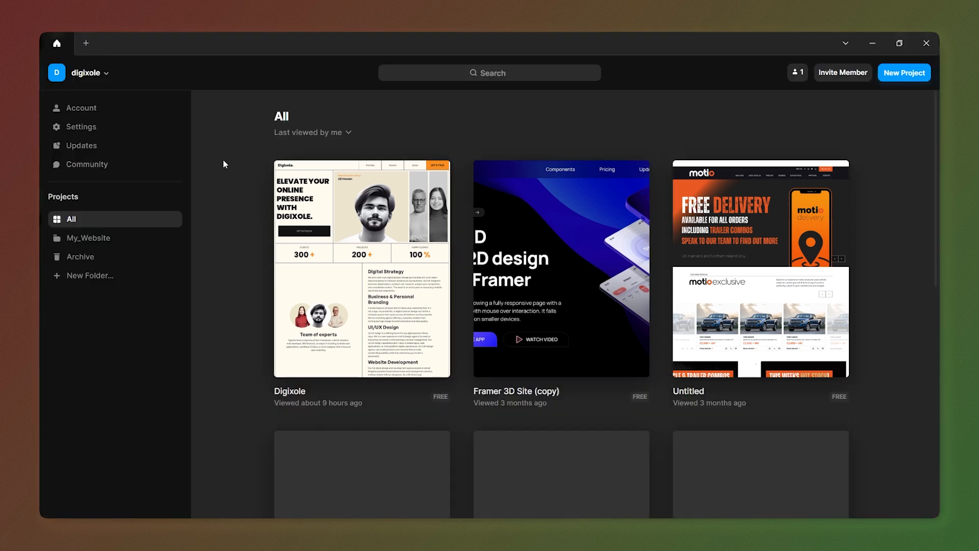
pyautogui.click(99, 76)
pyautogui.click(86, 178)
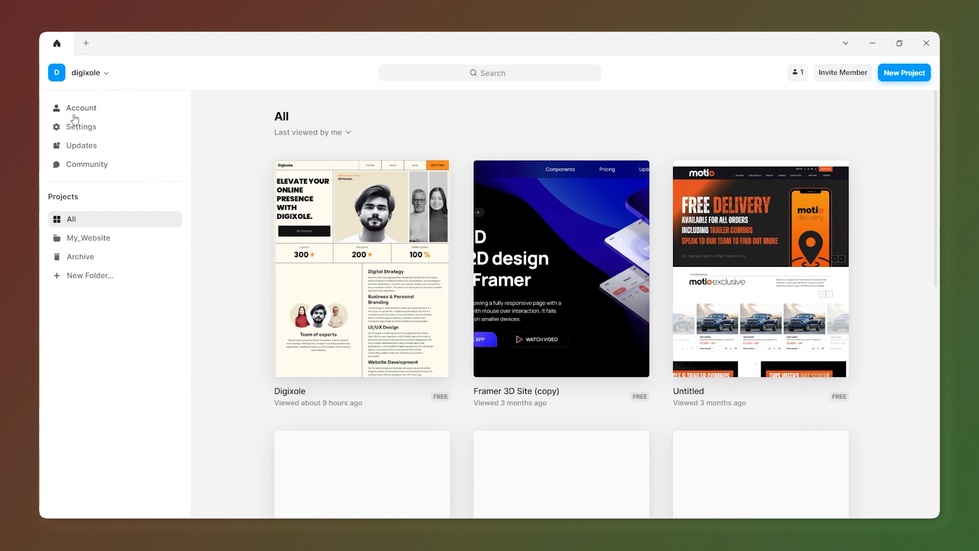
# Review the account's profile, workspaces and active sessions, and close the account dialog
pyautogui.click(78, 108)
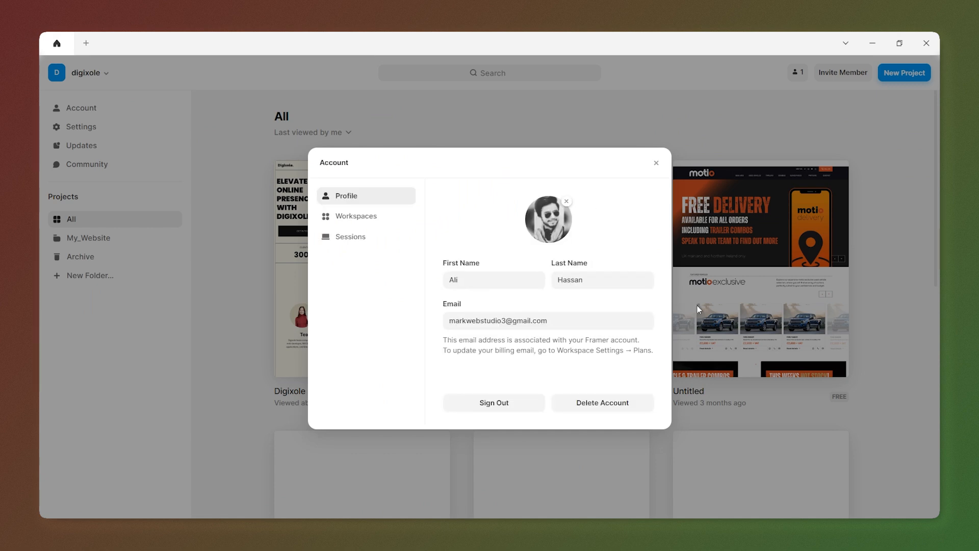
pyautogui.click(375, 224)
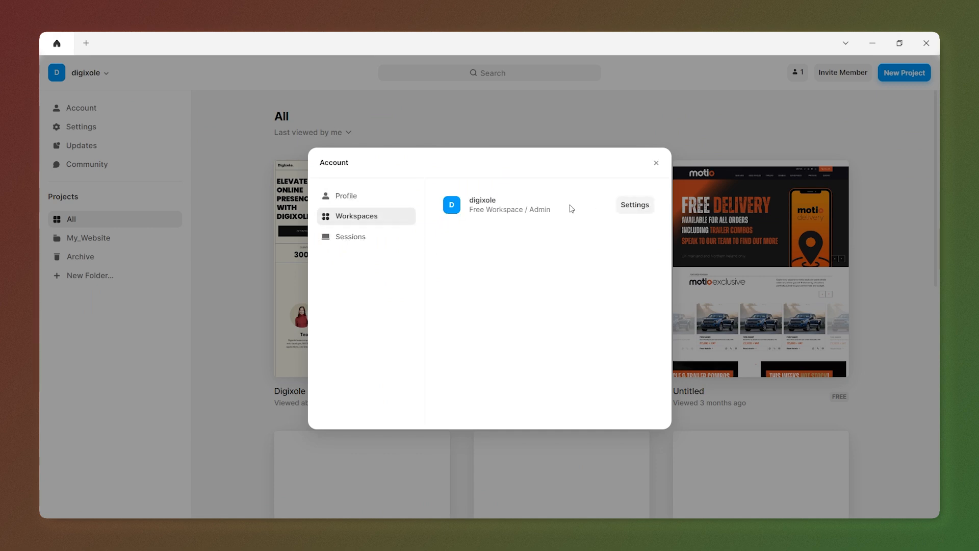
pyautogui.click(379, 241)
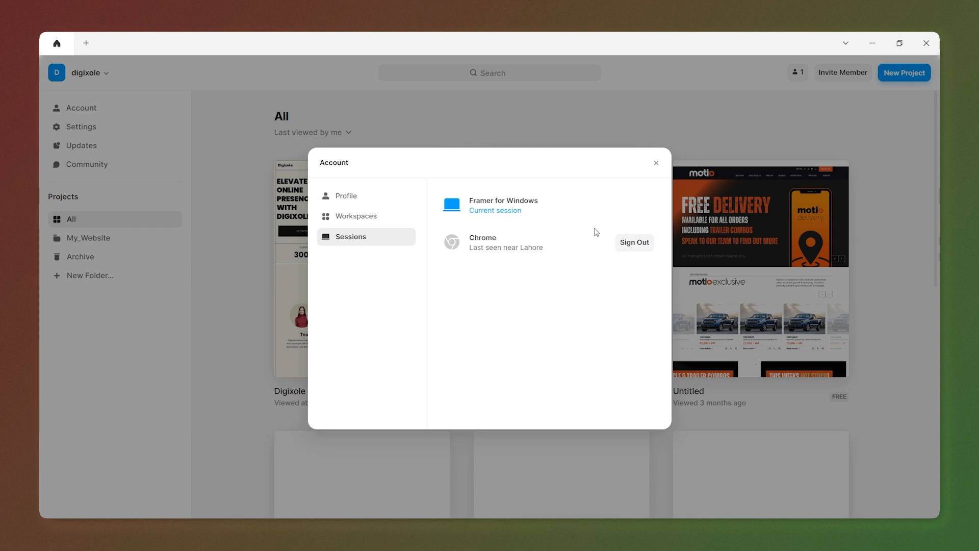
pyautogui.click(656, 165)
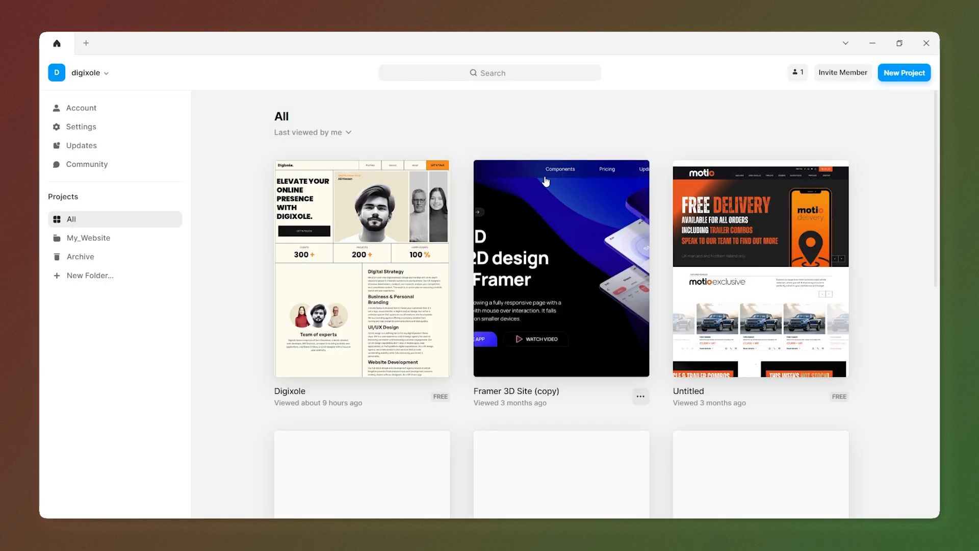
# Examine the workspace settings for members, plans and permissions, including who can join the workspace and open projects
pyautogui.click(80, 128)
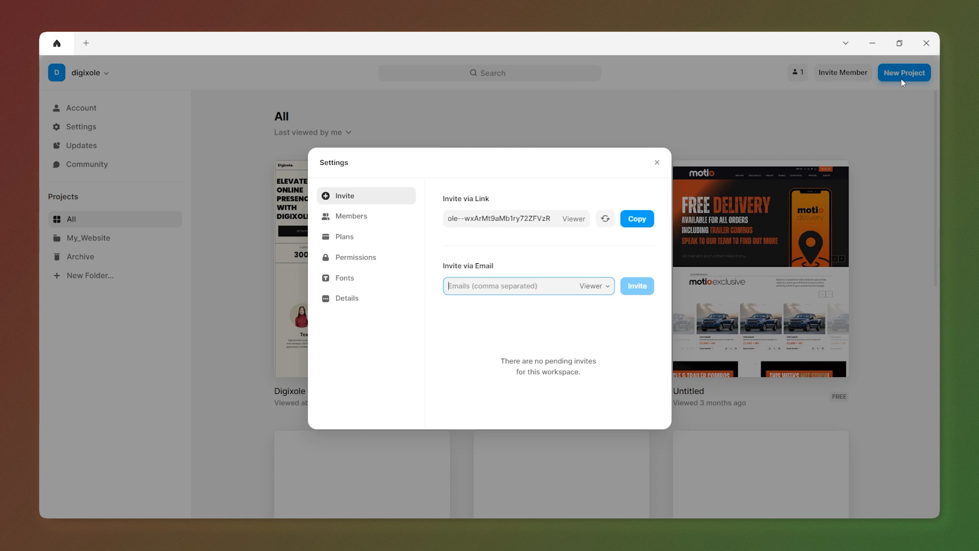
pyautogui.click(357, 216)
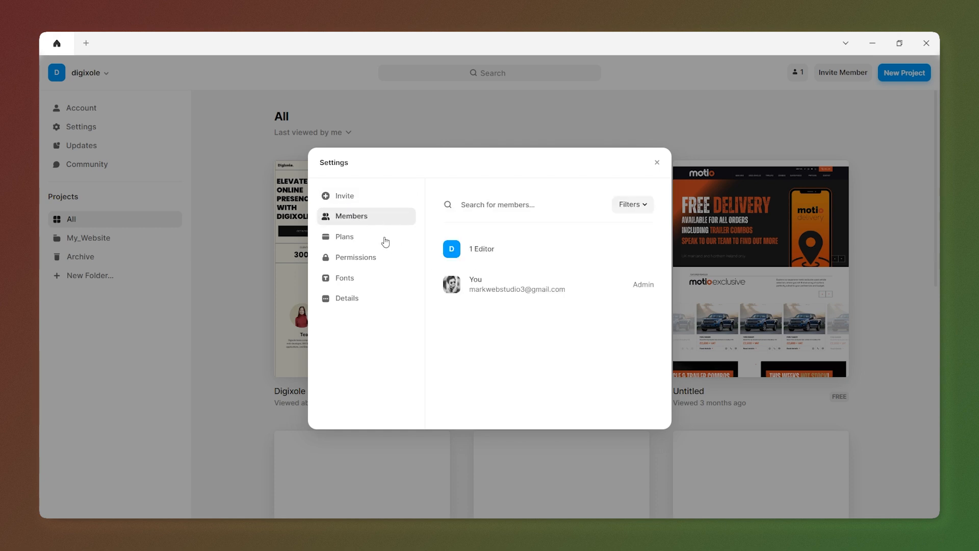
pyautogui.click(360, 244)
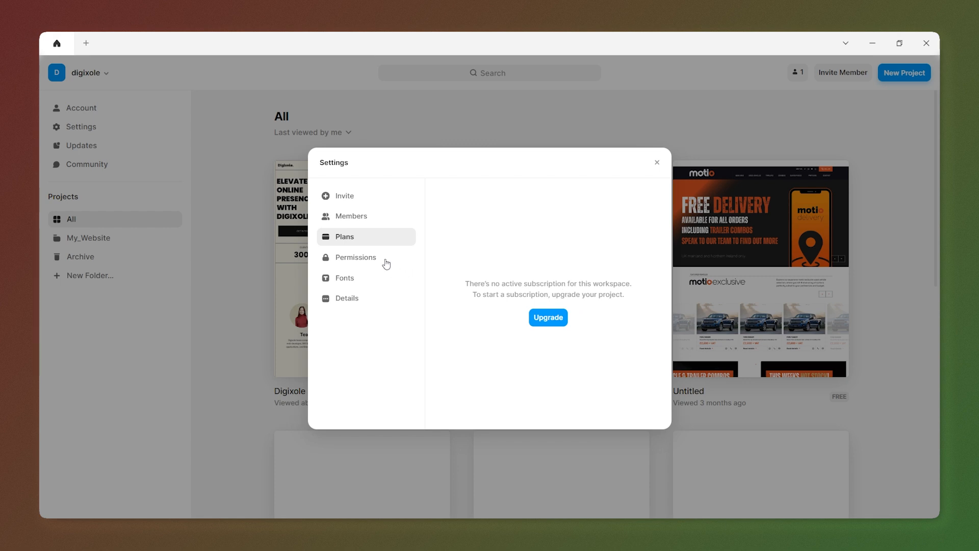
pyautogui.click(386, 261)
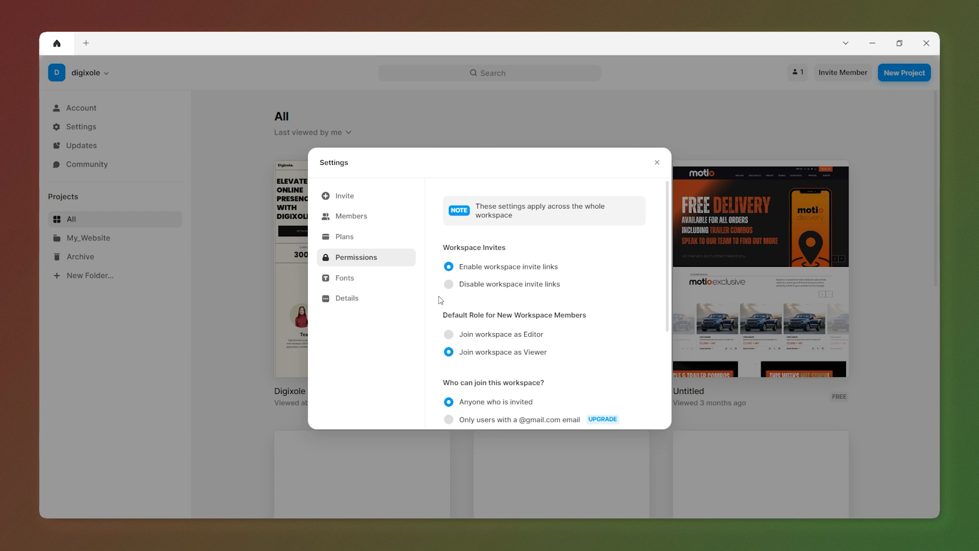
pyautogui.scroll(-1, 441, 299)
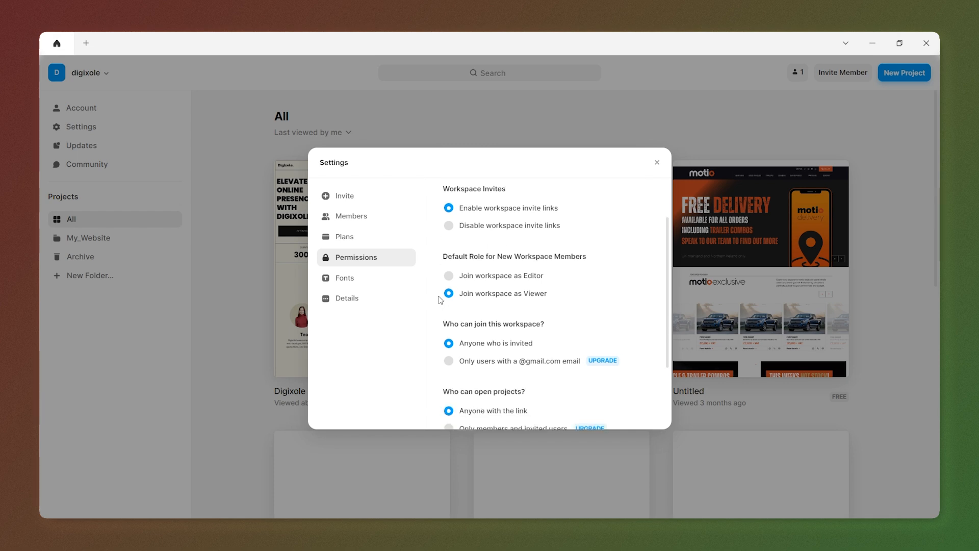
pyautogui.scroll(1, 440, 300)
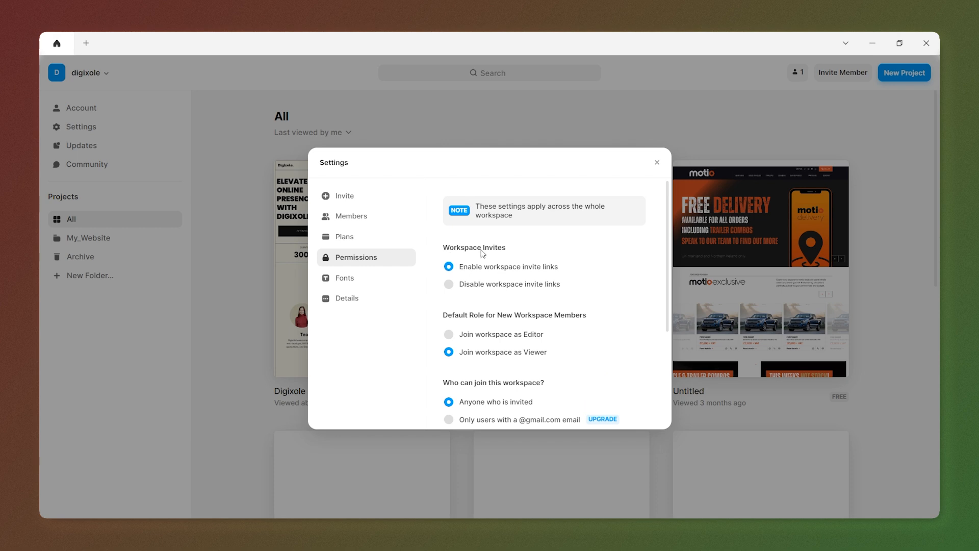
pyautogui.scroll(-2, 537, 298)
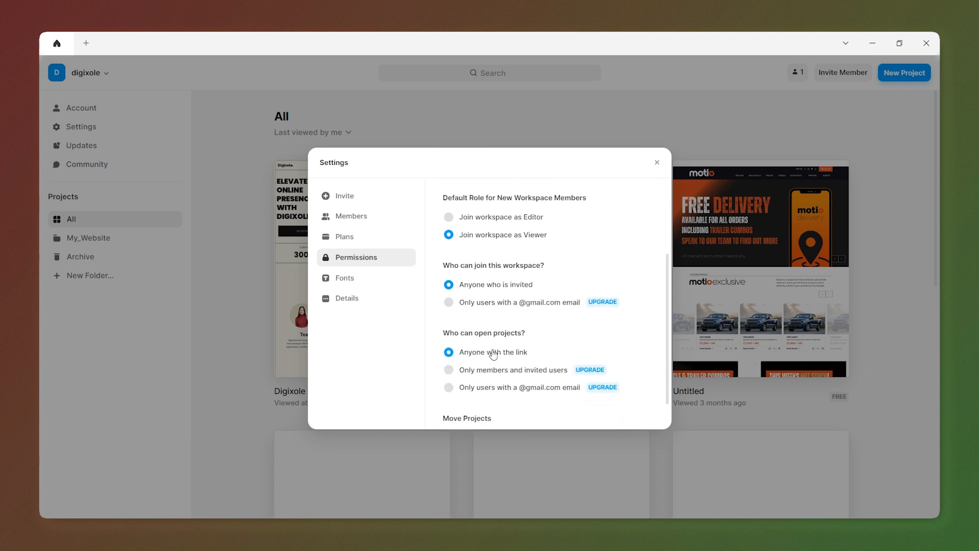
# View the workspace's custom font settings, open the font upload file chooser and cancel it
pyautogui.click(354, 283)
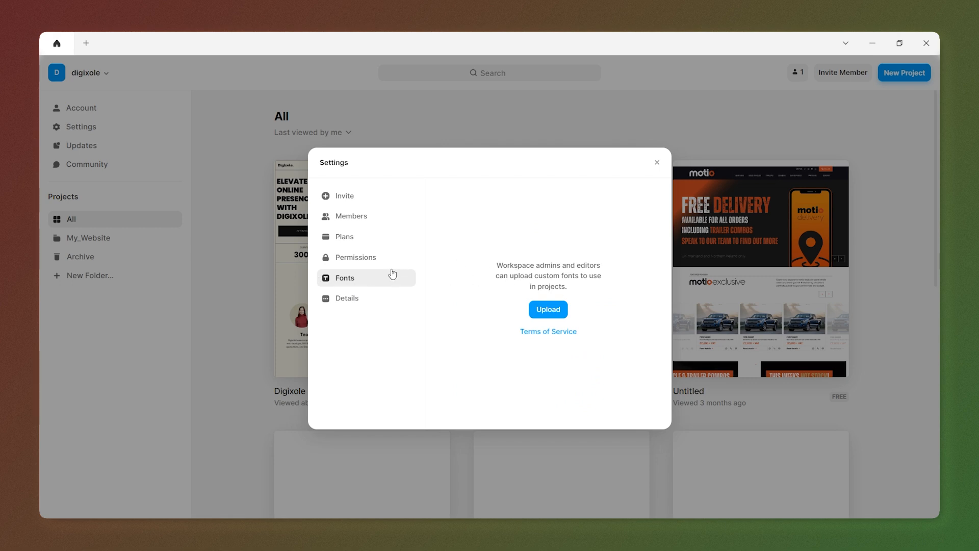
pyautogui.click(558, 311)
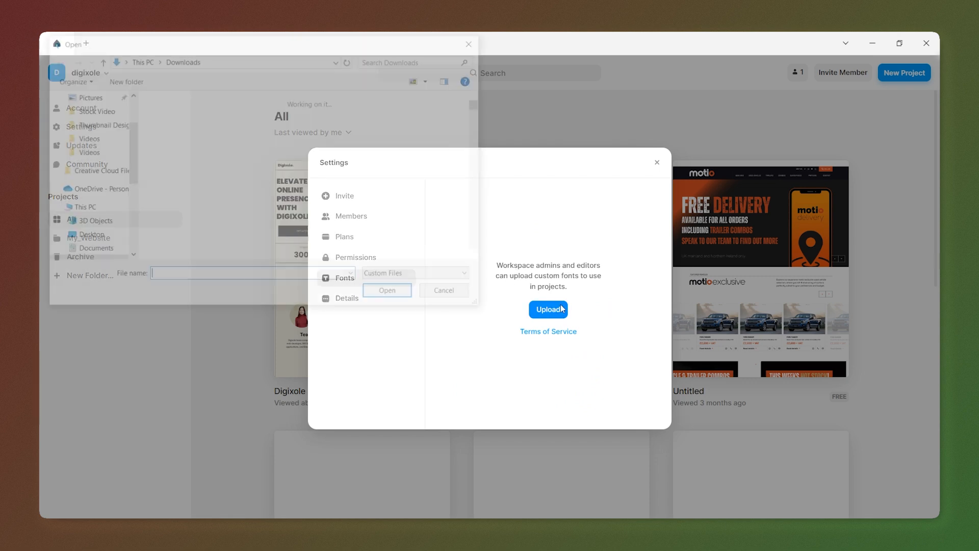
pyautogui.click(461, 292)
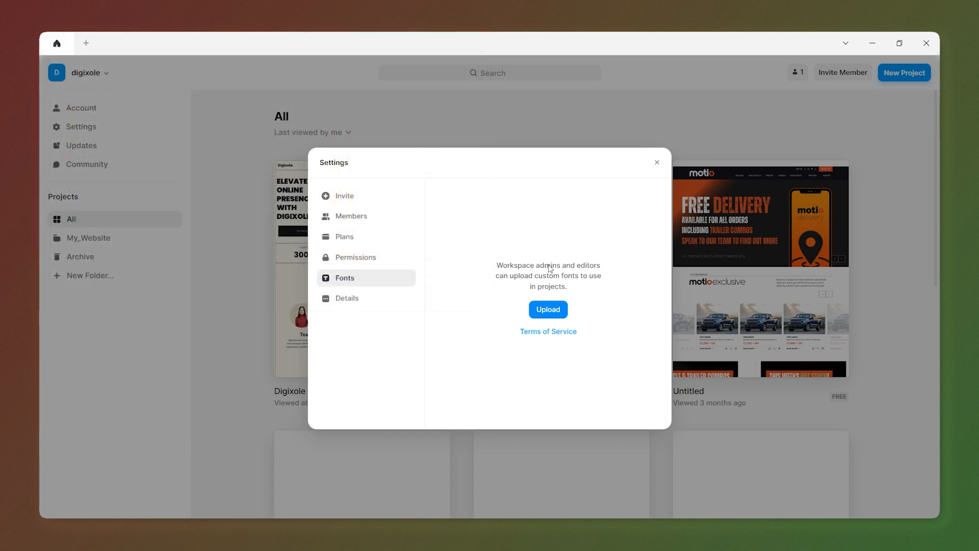
# Rename the workspace to "Framer" in its details and close the settings
pyautogui.click(348, 305)
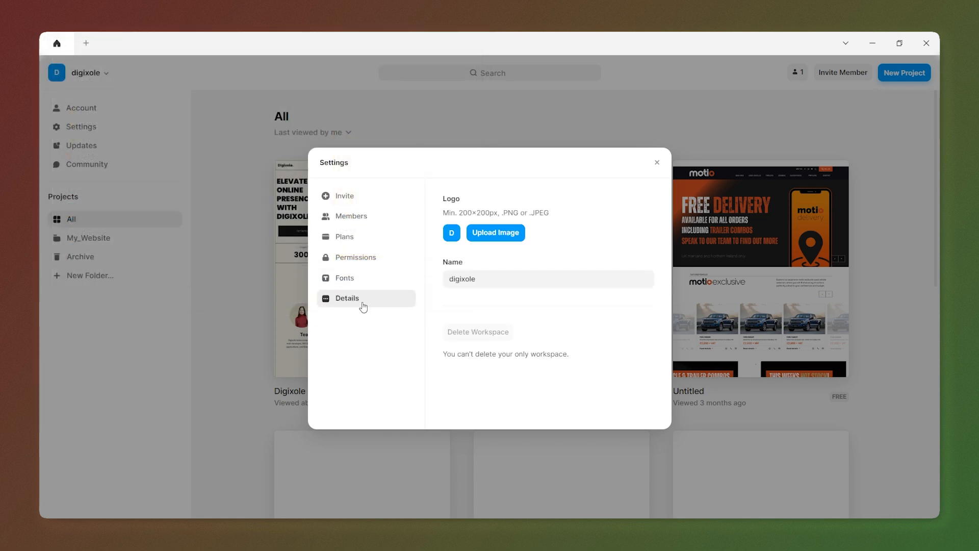
pyautogui.click(484, 285)
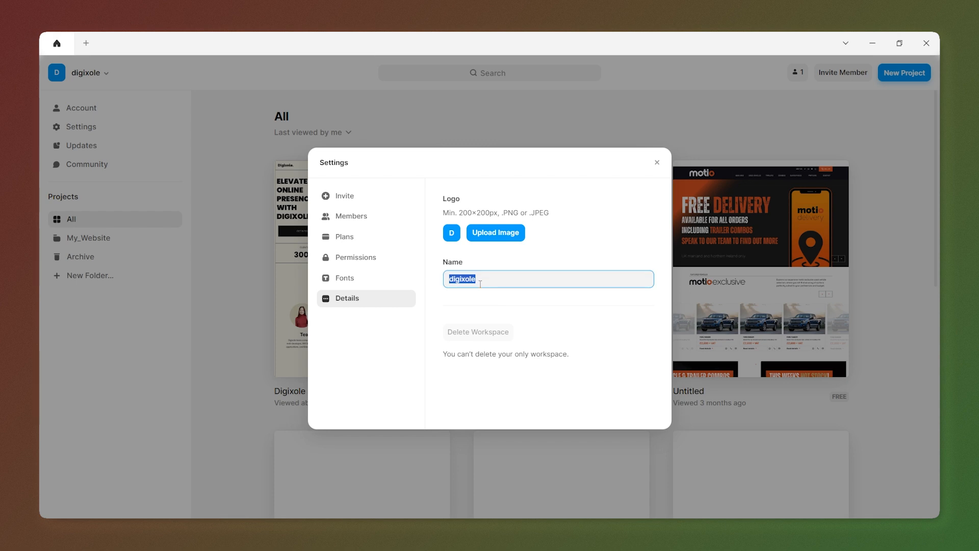
pyautogui.write('Framert')
pyautogui.press('BackSpace')
pyautogui.click(565, 255)
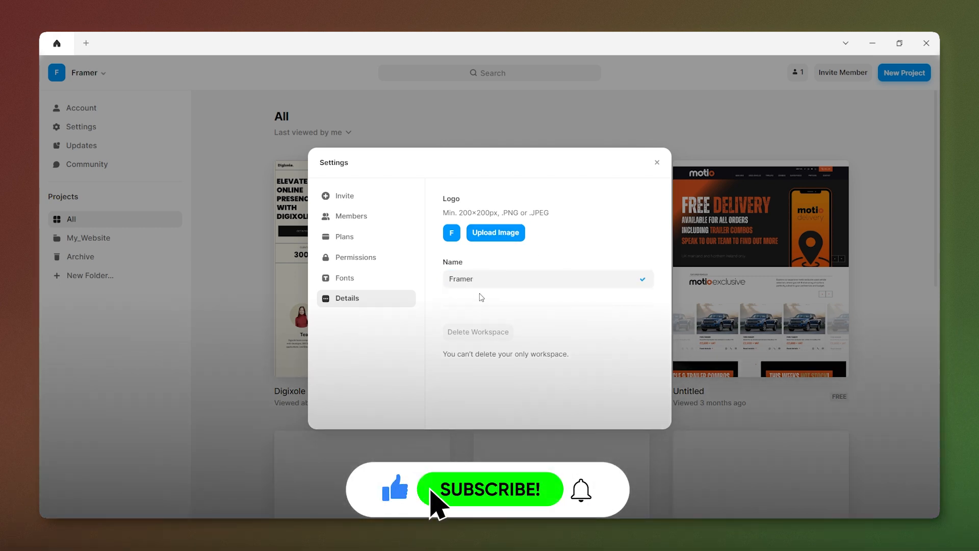
pyautogui.click(657, 162)
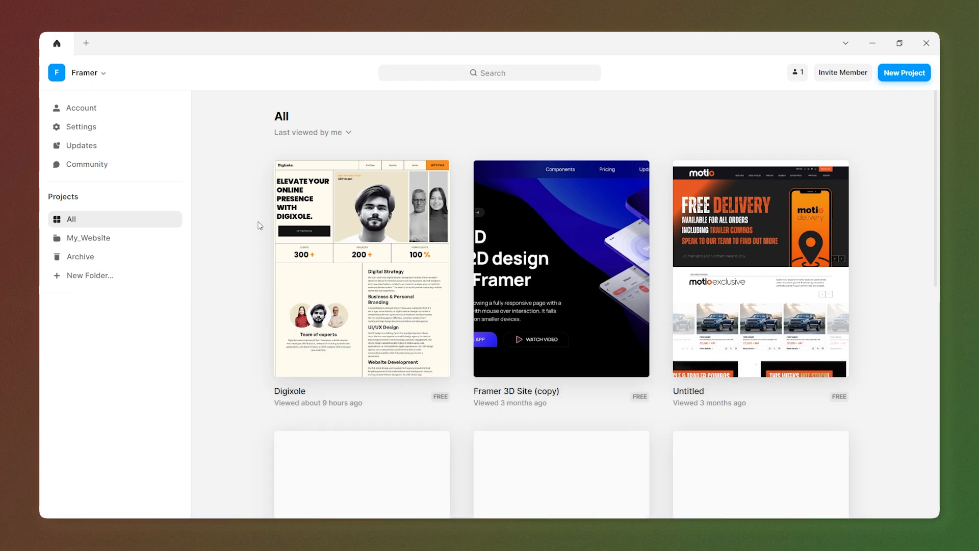
# Open a blank Untitled project from the project list, switch to the dashboard and return to the project's editor
pyautogui.scroll(-4, 260, 225)
pyautogui.click(334, 317)
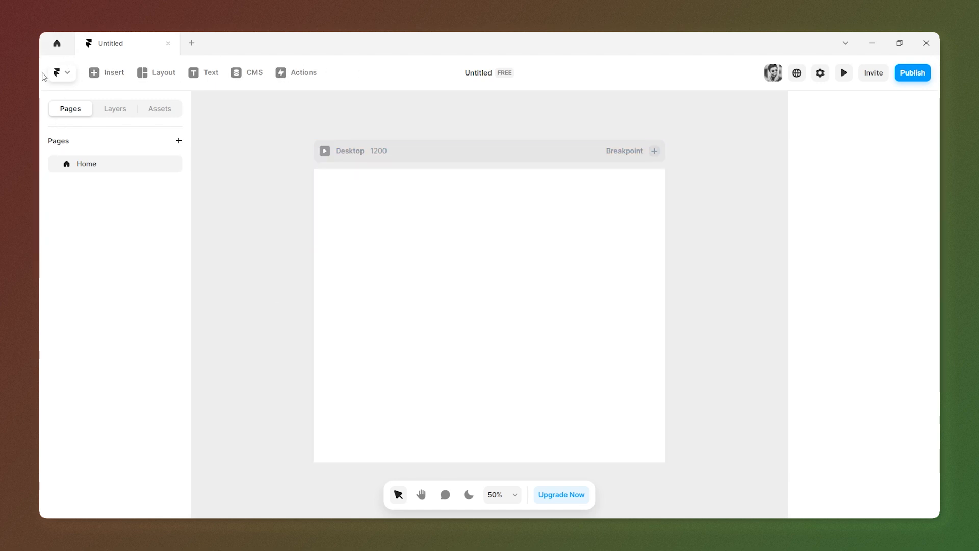
pyautogui.click(64, 78)
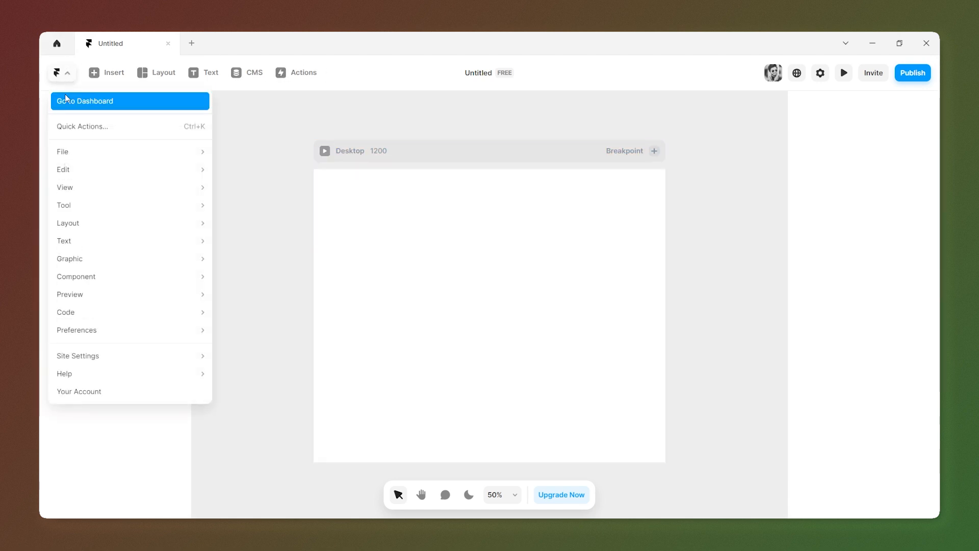
pyautogui.click(53, 50)
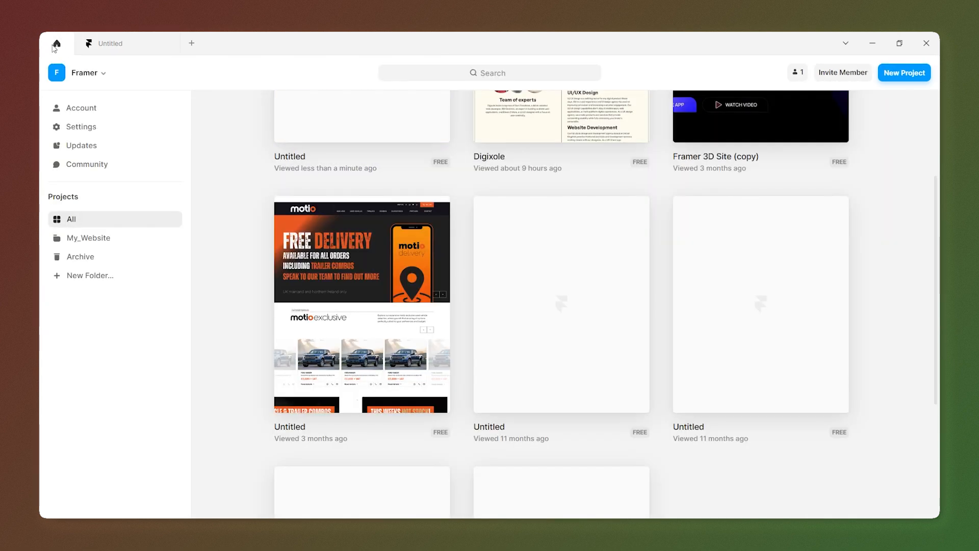
pyautogui.click(108, 50)
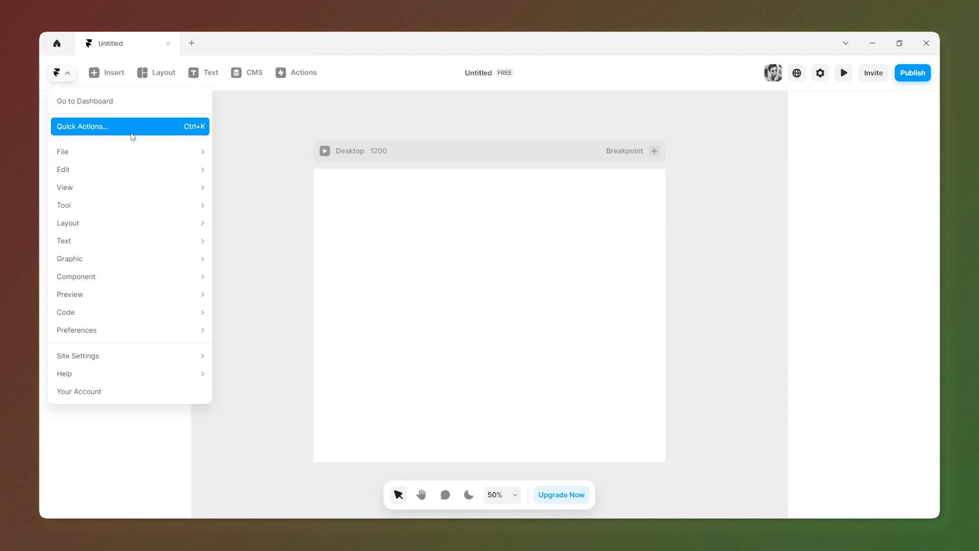
pyautogui.moveTo(131, 192)
pyautogui.moveTo(118, 285)
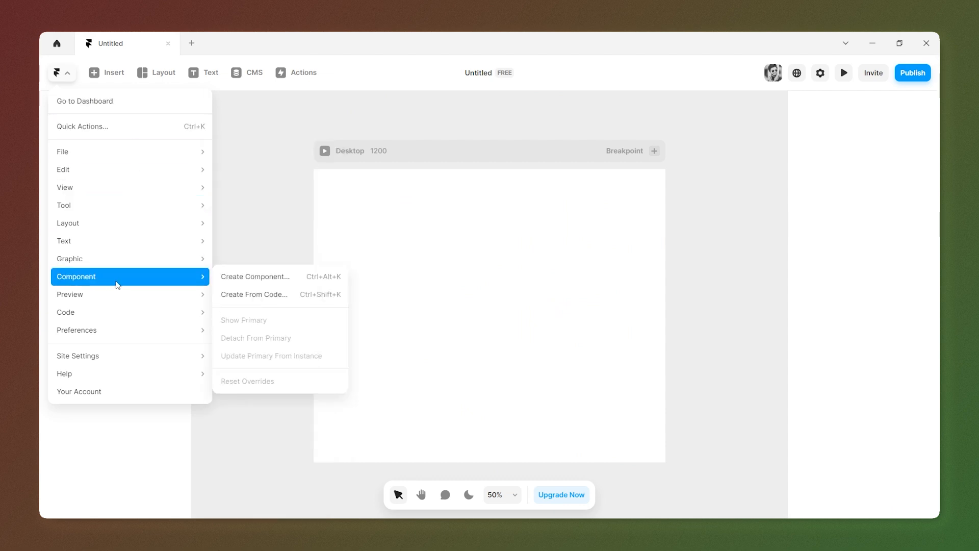
pyautogui.click(106, 78)
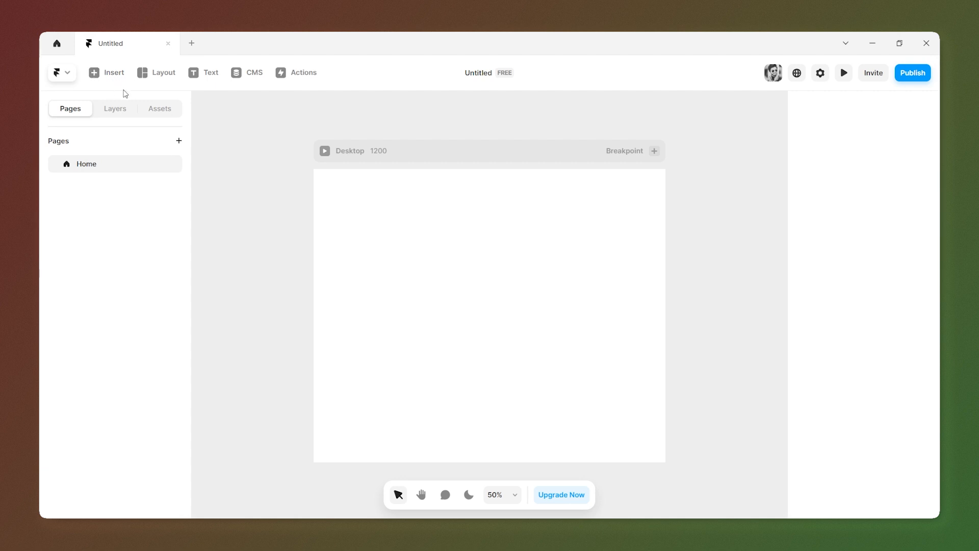
# Draw a frame about 963 wide and 1101 high on the empty canvas beside the Desktop page
pyautogui.click(154, 80)
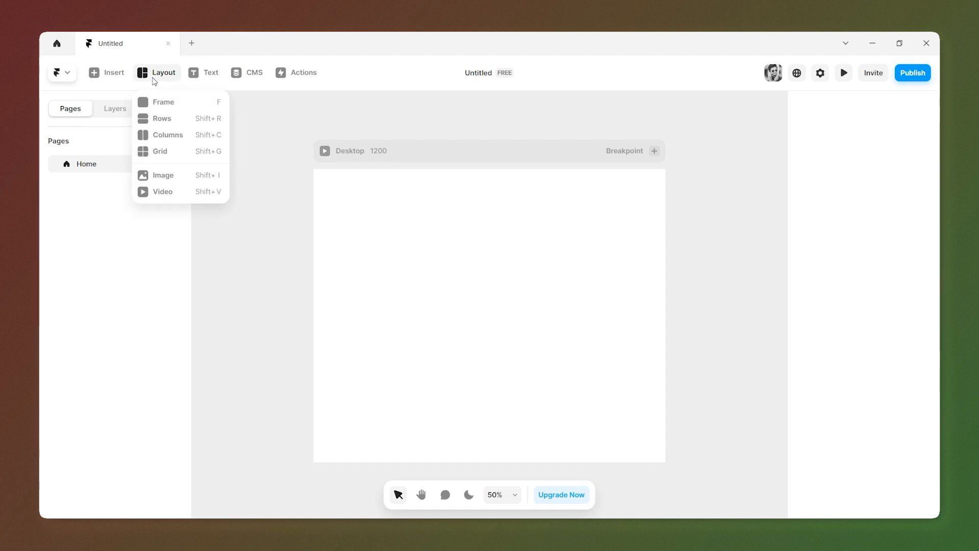
pyautogui.click(172, 109)
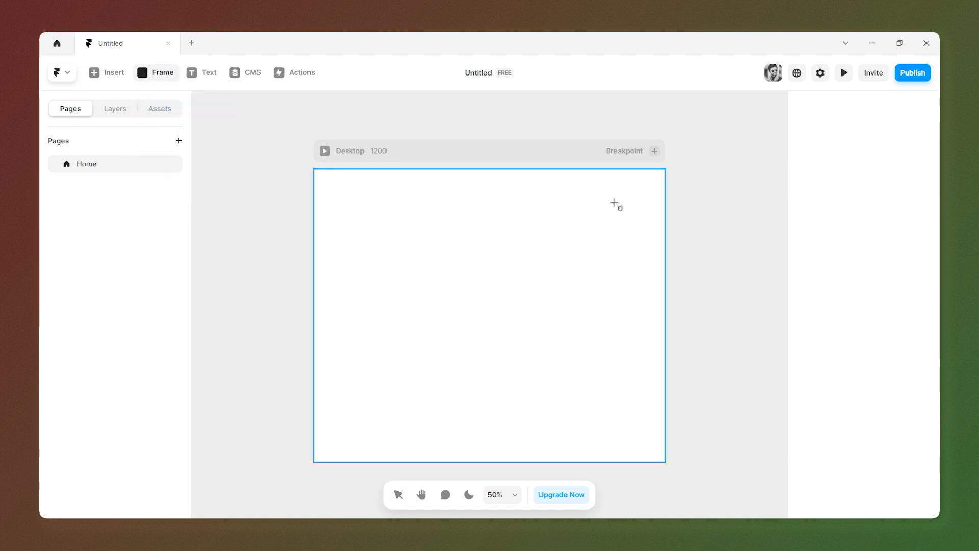
pyautogui.scroll(-3, 616, 202)
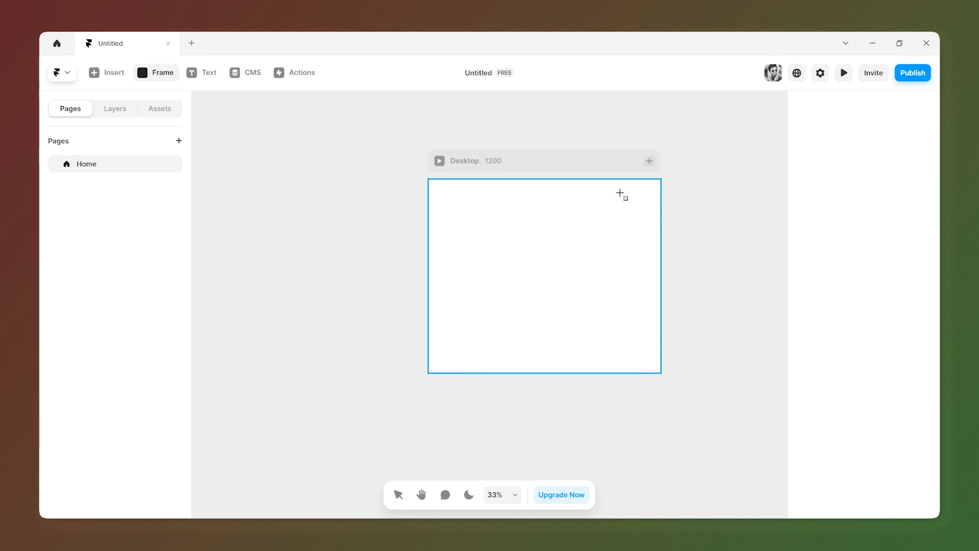
pyautogui.scroll(-2, 620, 195)
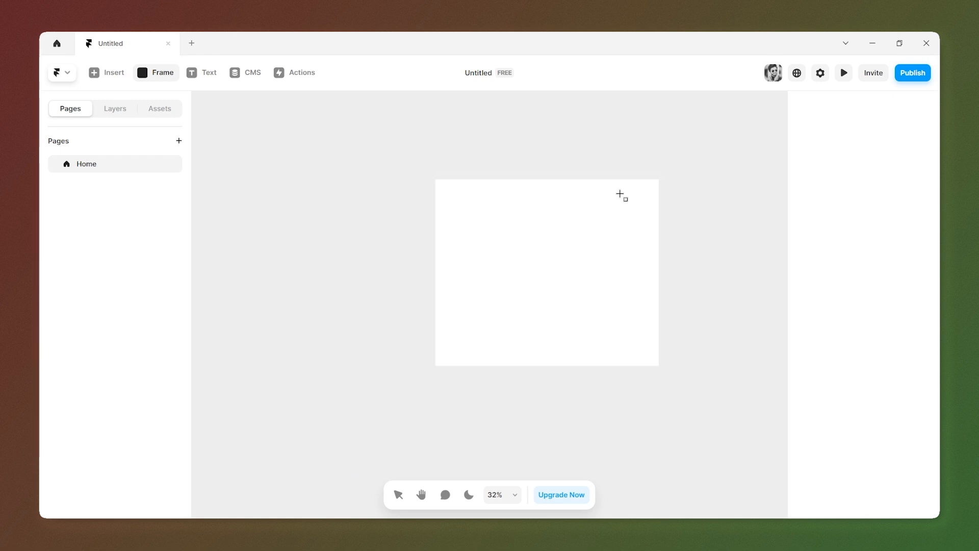
pyautogui.scroll(-1, 590, 197)
pyautogui.click(591, 197)
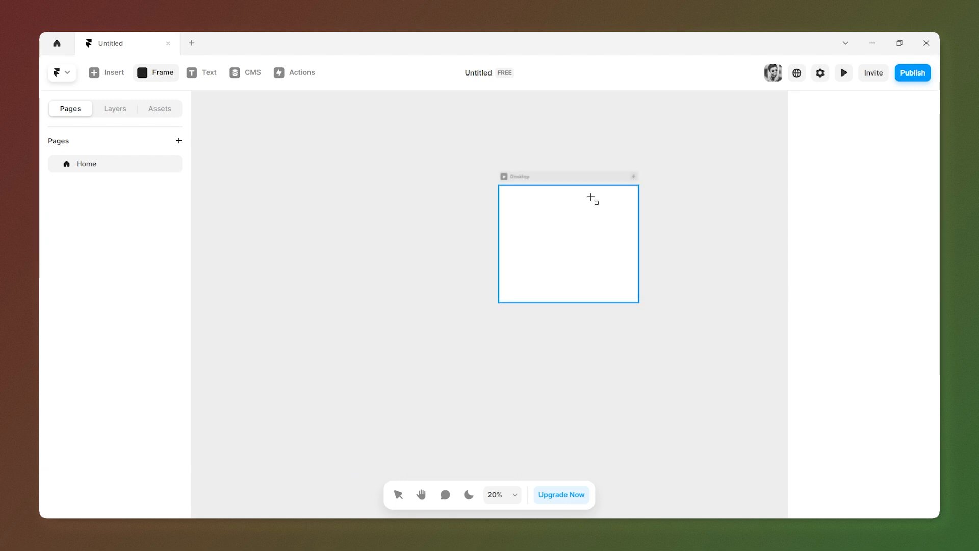
pyautogui.scroll(5, 382, 198)
pyautogui.scroll(-5, 383, 199)
pyautogui.scroll(3, 381, 198)
pyautogui.scroll(-5, 382, 199)
pyautogui.scroll(7, 383, 199)
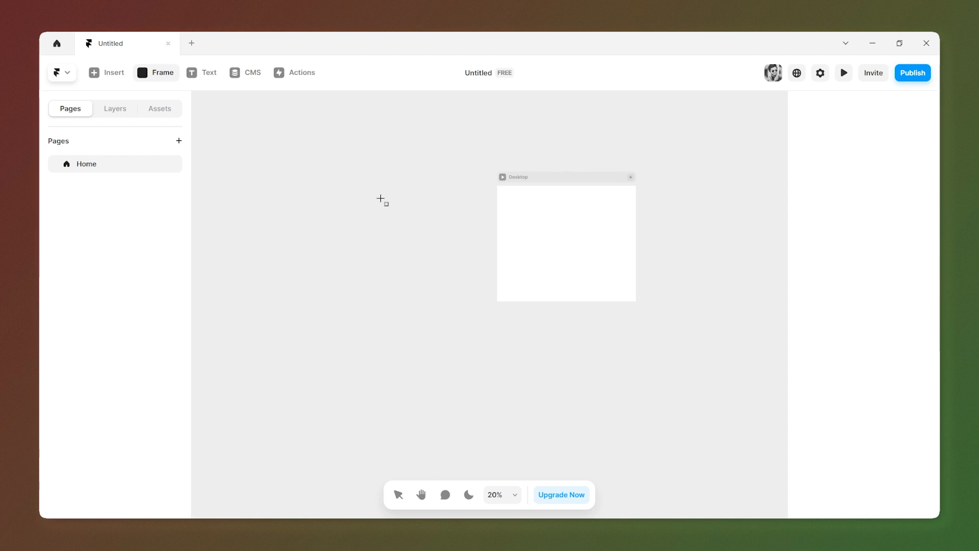
pyautogui.scroll(-5, 566, 230)
pyautogui.scroll(4, 437, 225)
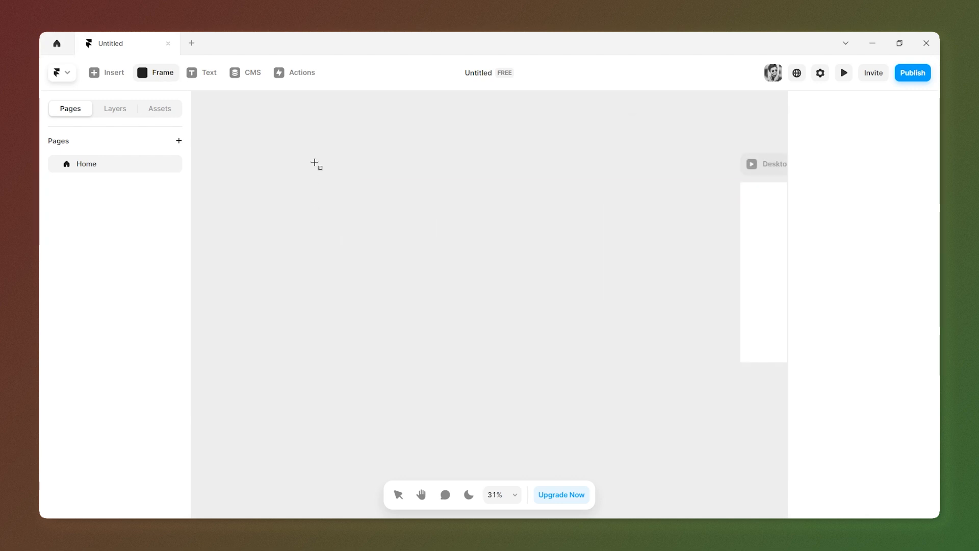
pyautogui.moveTo(290, 133); pyautogui.dragTo(481, 330)
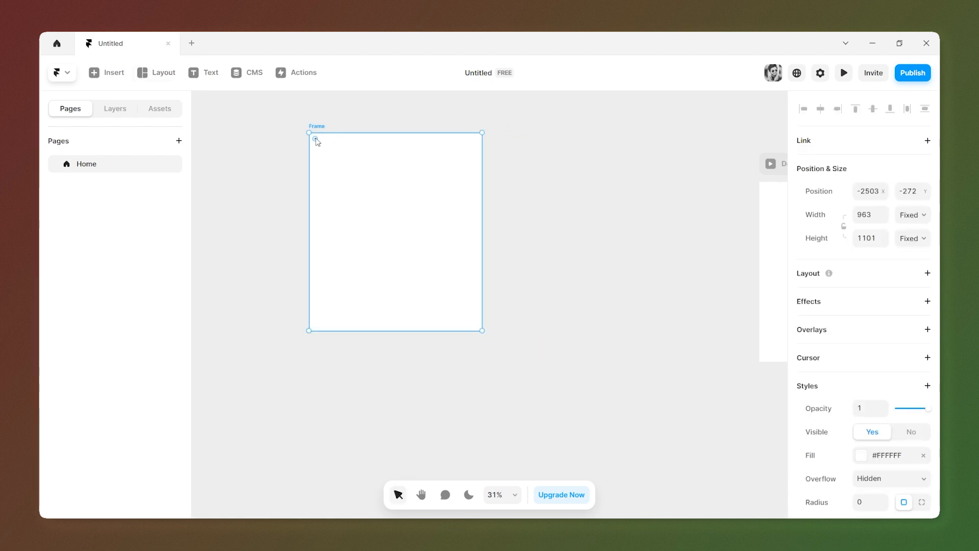
# Draw an image placeholder about 963 by 794 across the upper part of the frame and remove it
pyautogui.click(159, 73)
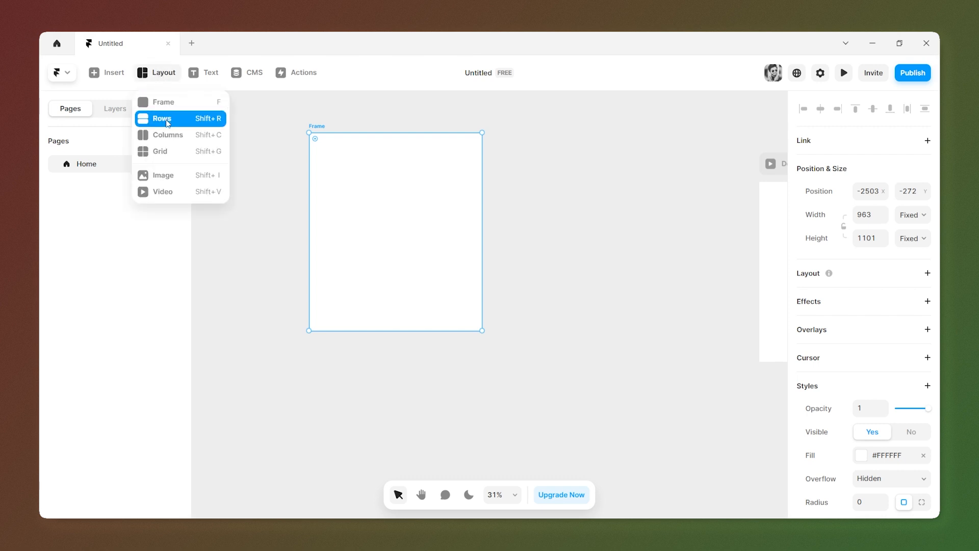
pyautogui.click(188, 176)
pyautogui.moveTo(312, 137); pyautogui.dragTo(482, 275)
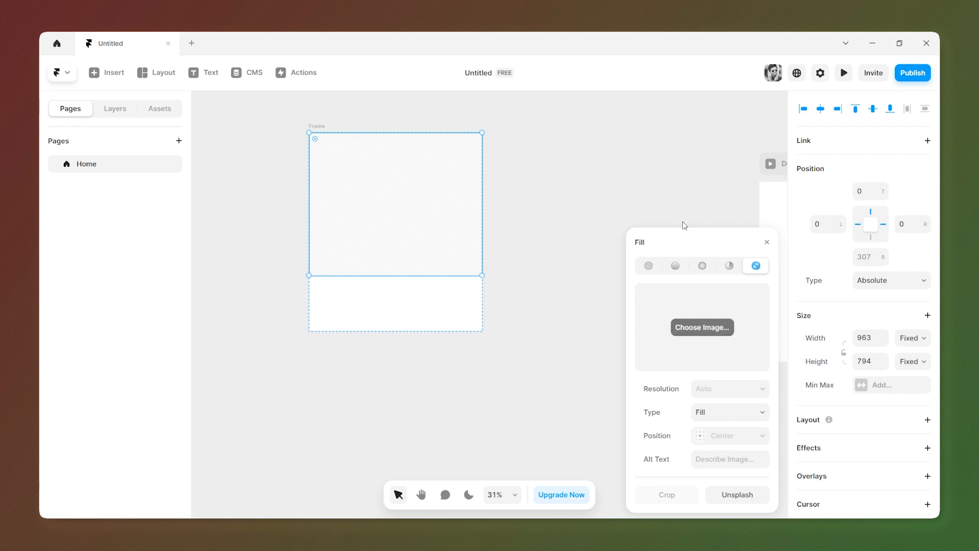
pyautogui.click(767, 242)
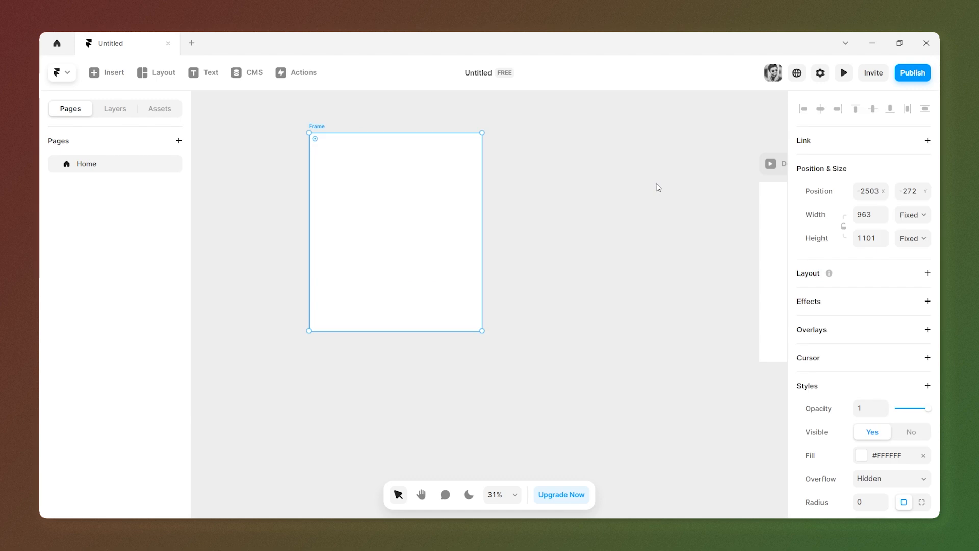
pyautogui.click(583, 191)
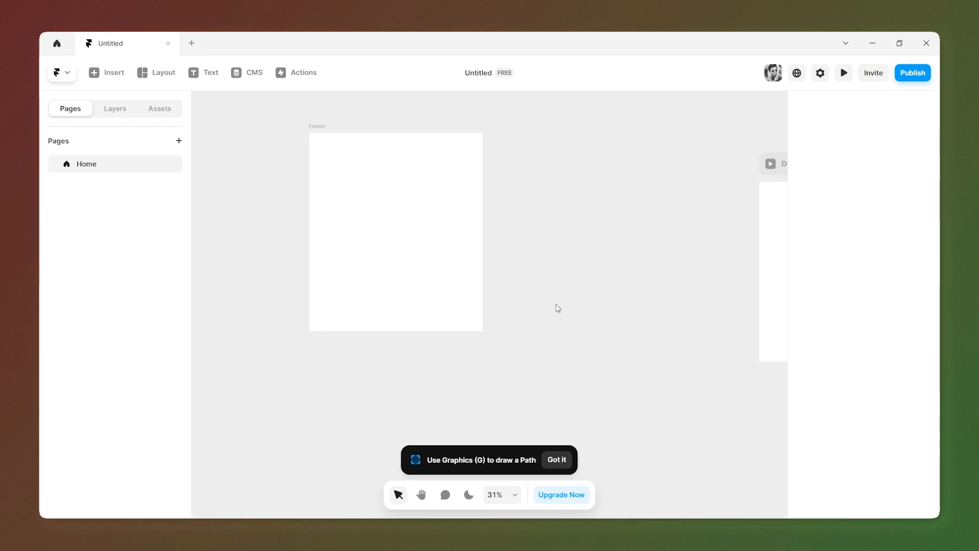
# Add the text "Practice File" inside the upper part of the frame
pyautogui.click(199, 73)
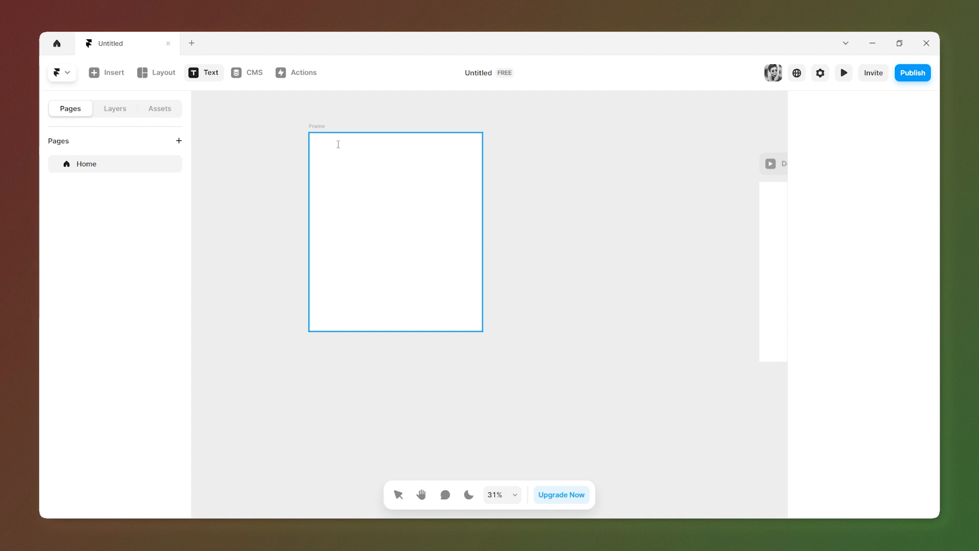
pyautogui.scroll(2, 335, 139)
pyautogui.scroll(3, 339, 143)
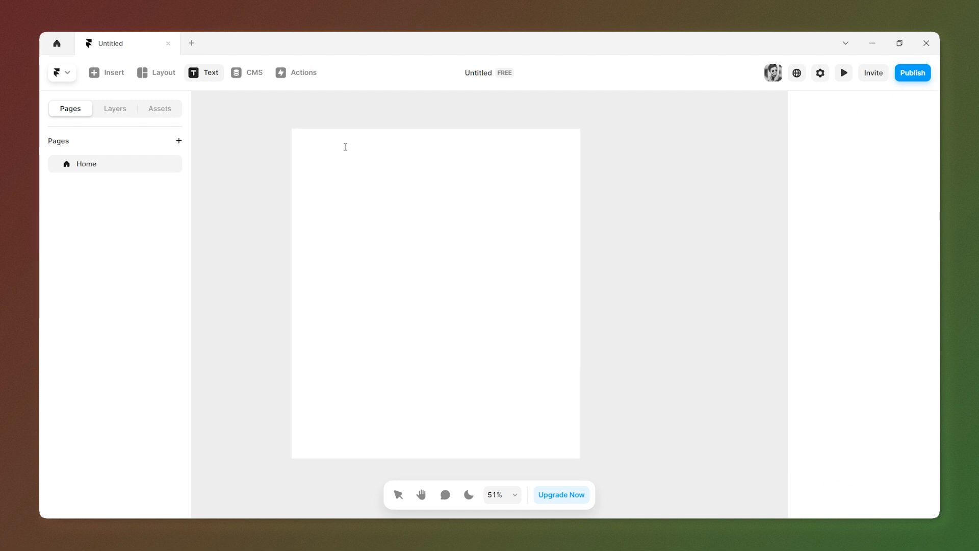
pyautogui.click(398, 188)
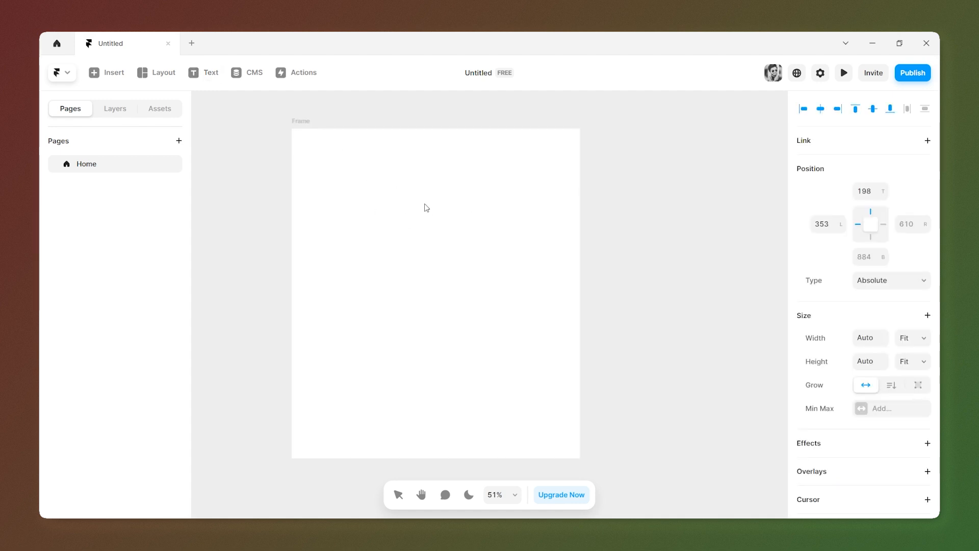
pyautogui.write('Practice File')
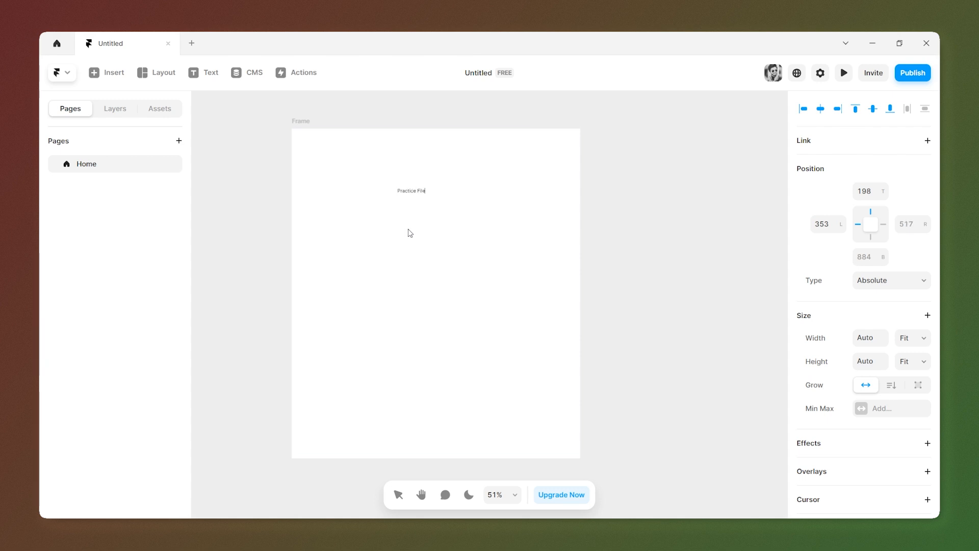
# Enlarge the "Practice File" text to heading size and center it horizontally in the frame
pyautogui.hotkey('ctrl', 'a')
pyautogui.press('Escape')
pyautogui.moveTo(425, 192); pyautogui.dragTo(463, 200)
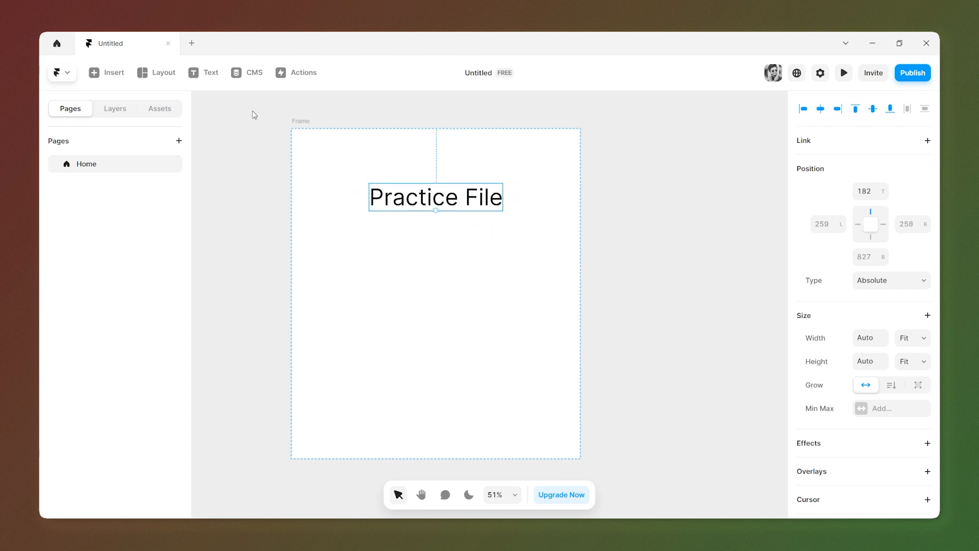
# View the project's CMS collections, open the quick actions list and close it without choosing an action
pyautogui.click(239, 75)
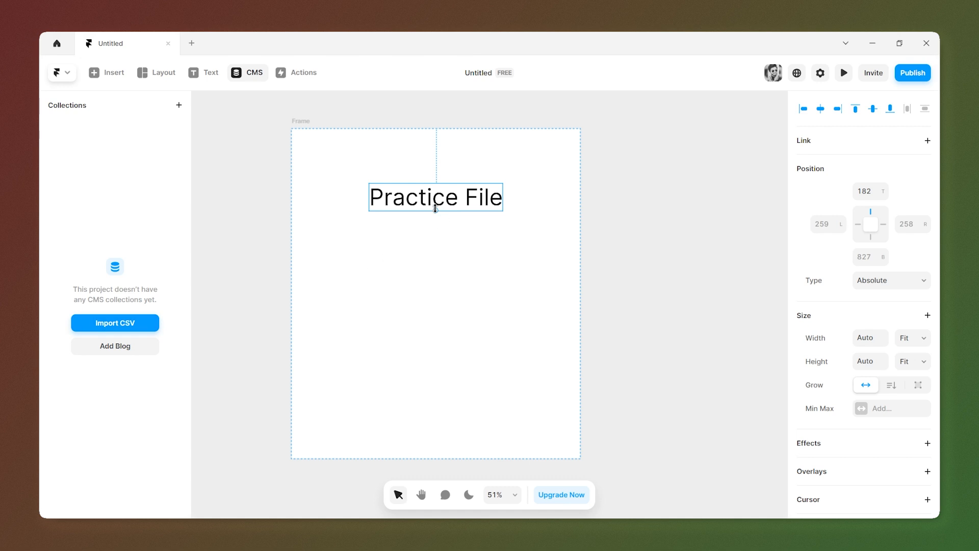
pyautogui.click(298, 71)
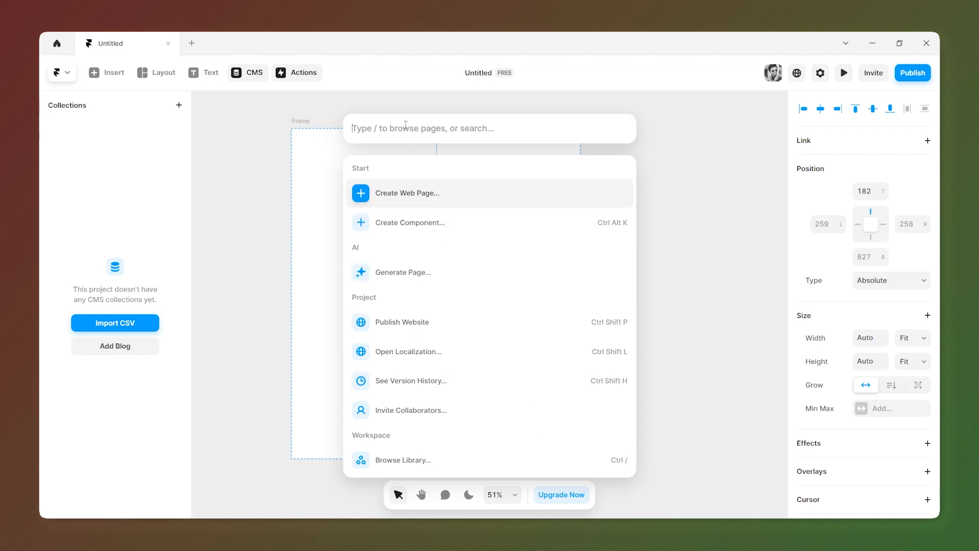
pyautogui.click(251, 204)
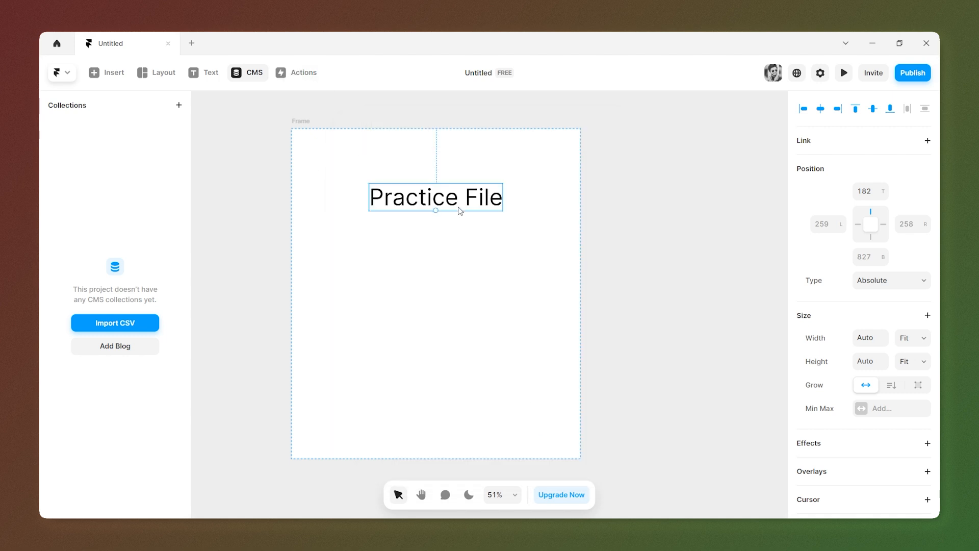
# Delete the "Practice File" text and the frame that contains it
pyautogui.press('Delete')
pyautogui.click(308, 121)
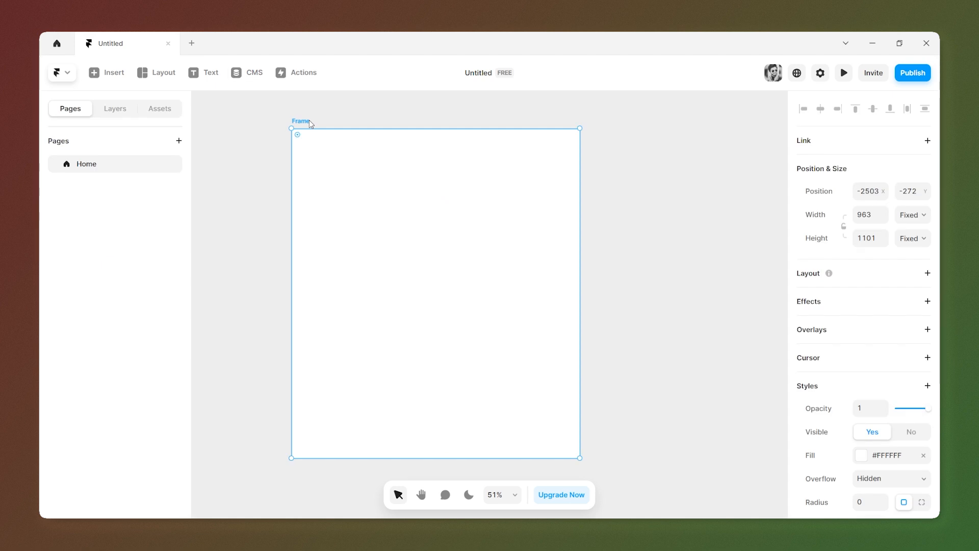
pyautogui.press('Delete')
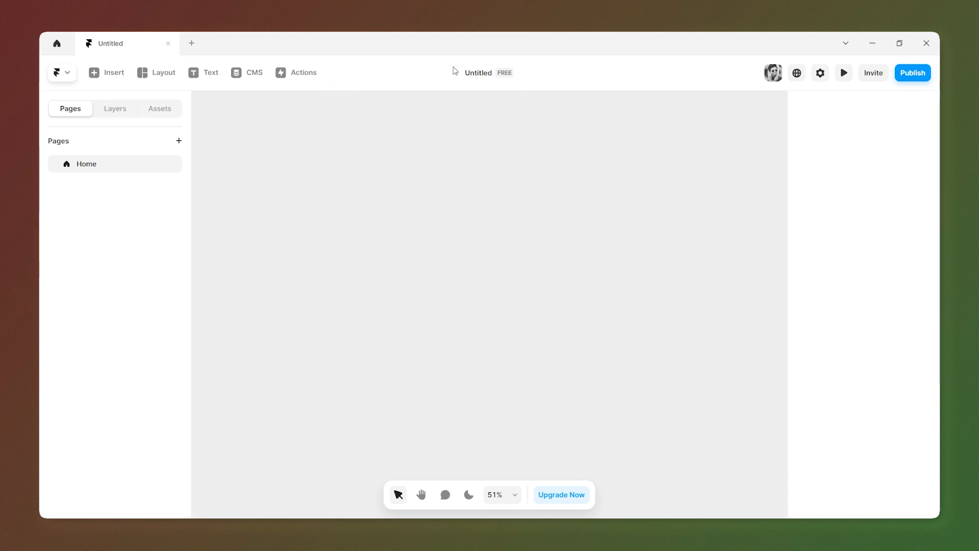
# Rename the Untitled project to "Framer"
pyautogui.click(478, 76)
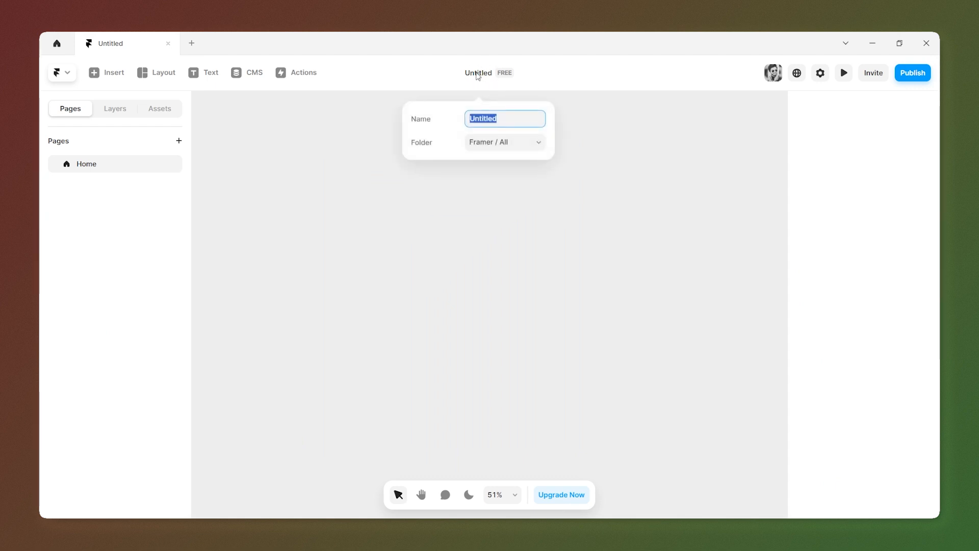
pyautogui.write('Framer')
pyautogui.click(531, 163)
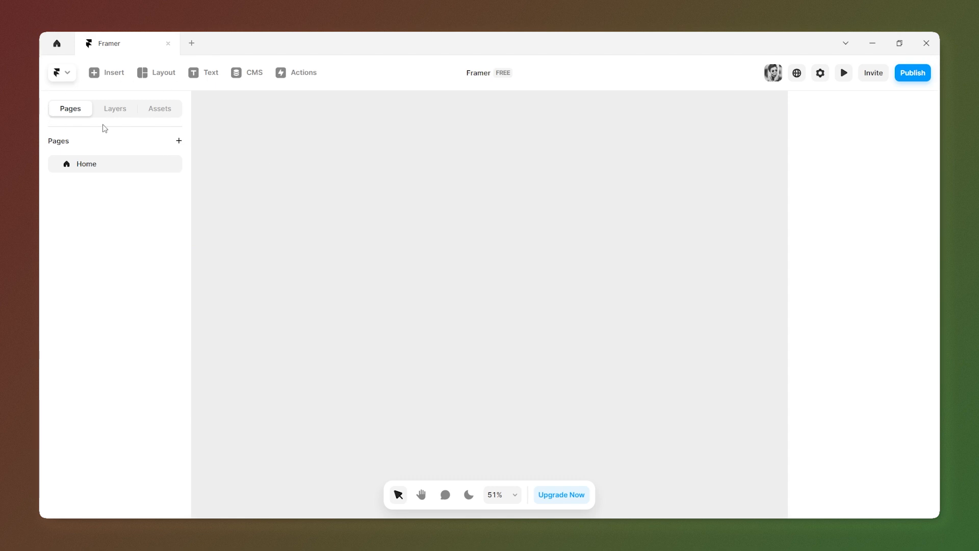
# View the project's layers and assets, and return to its list of pages
pyautogui.click(124, 108)
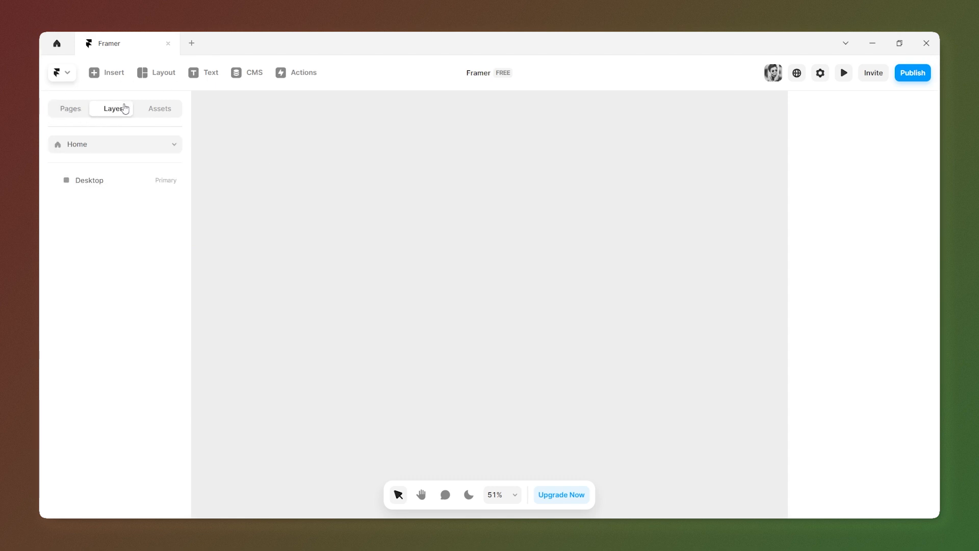
pyautogui.click(153, 111)
pyautogui.click(81, 114)
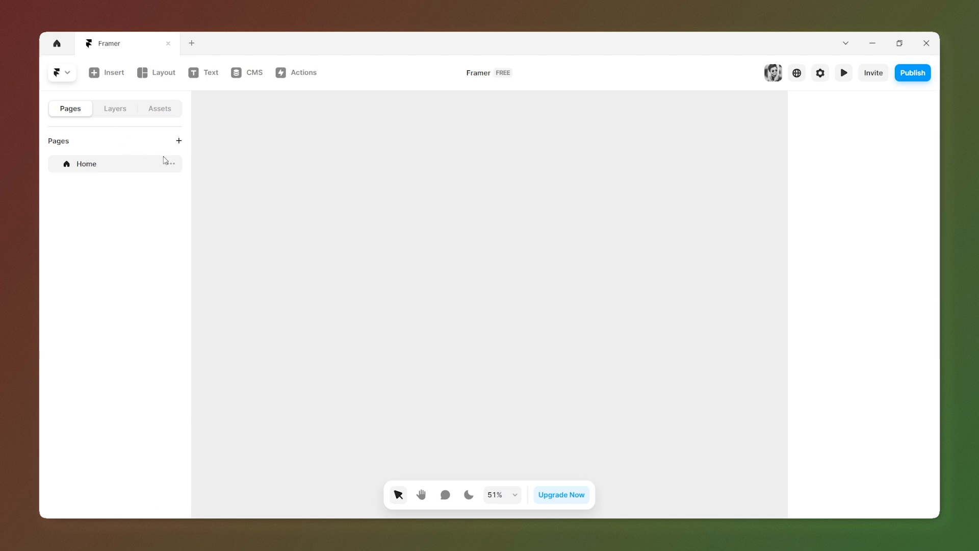
# Add a new web page with its default name to the project and delete it again
pyautogui.click(179, 141)
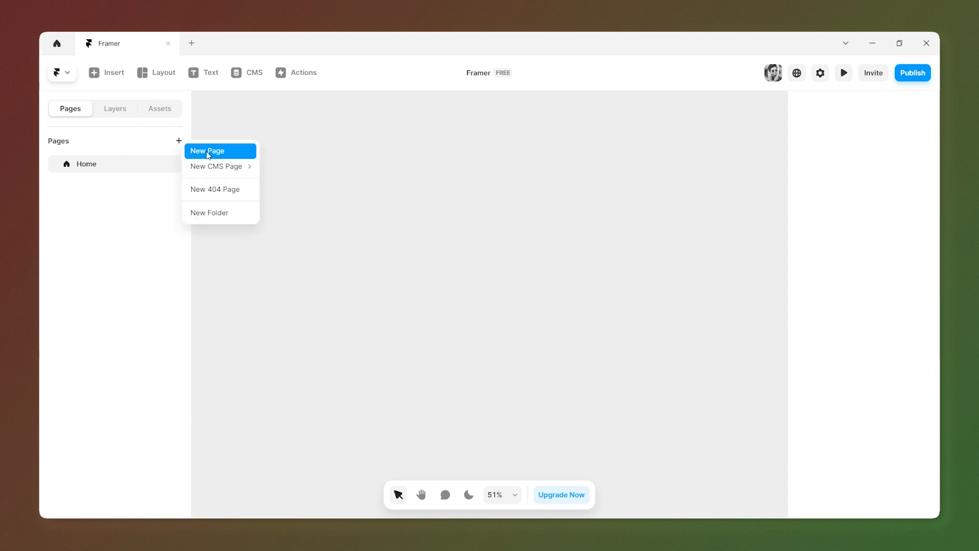
pyautogui.moveTo(209, 174)
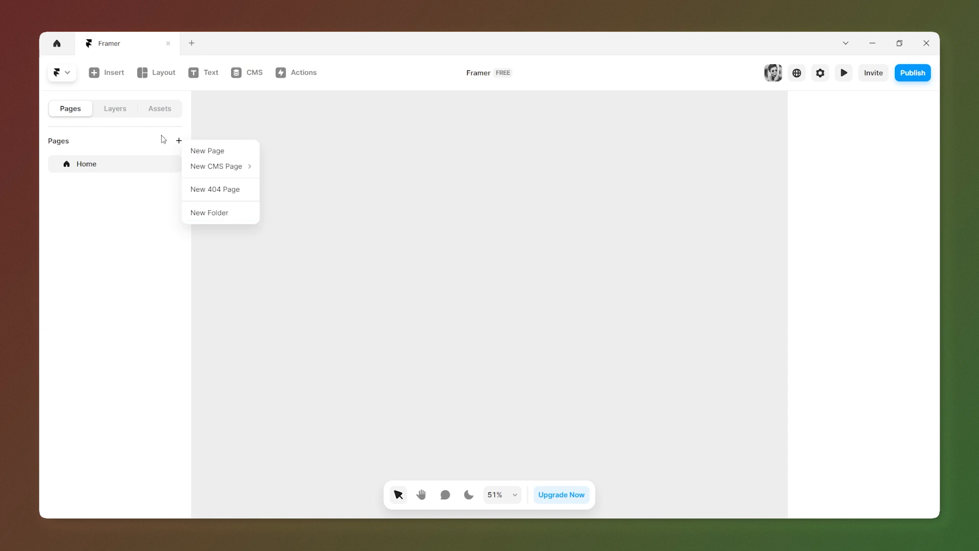
pyautogui.click(195, 149)
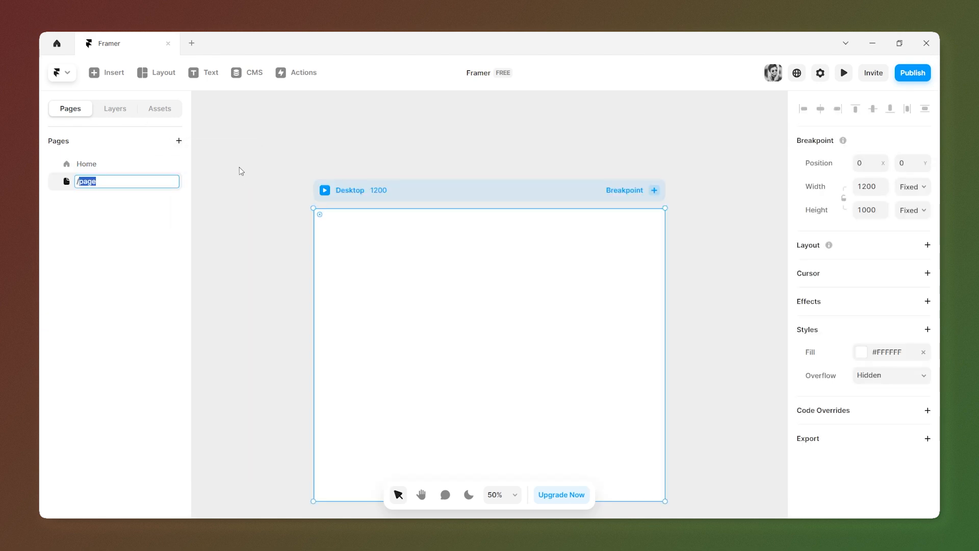
pyautogui.press('Return')
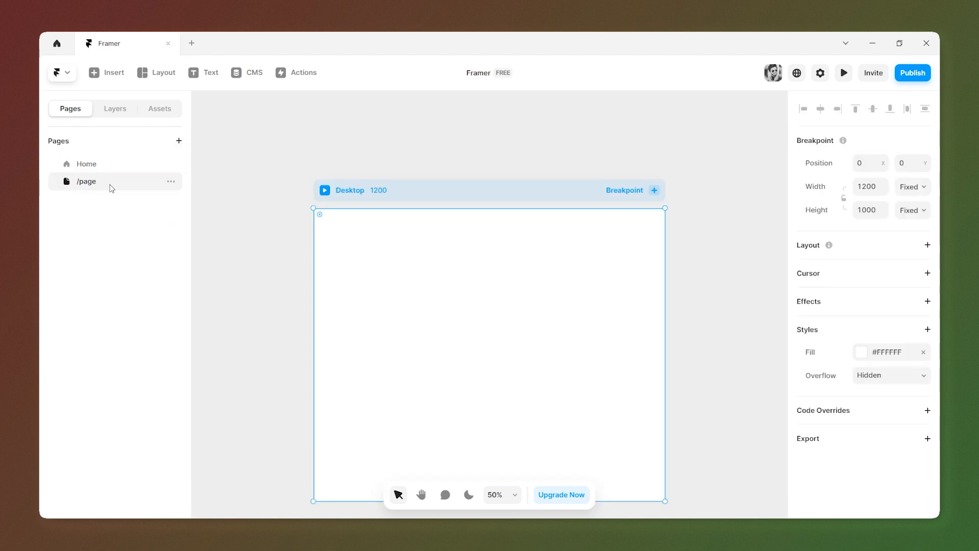
pyautogui.click(171, 182)
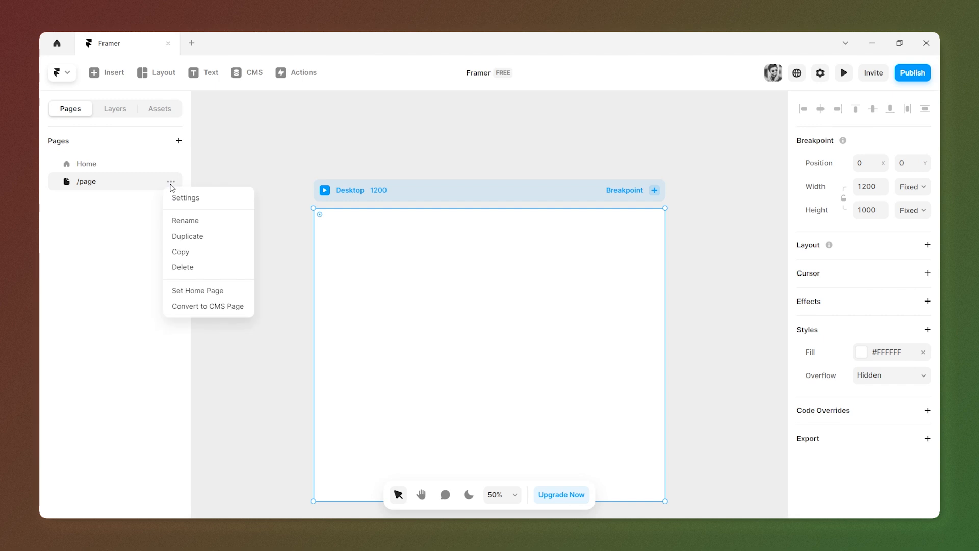
pyautogui.click(187, 267)
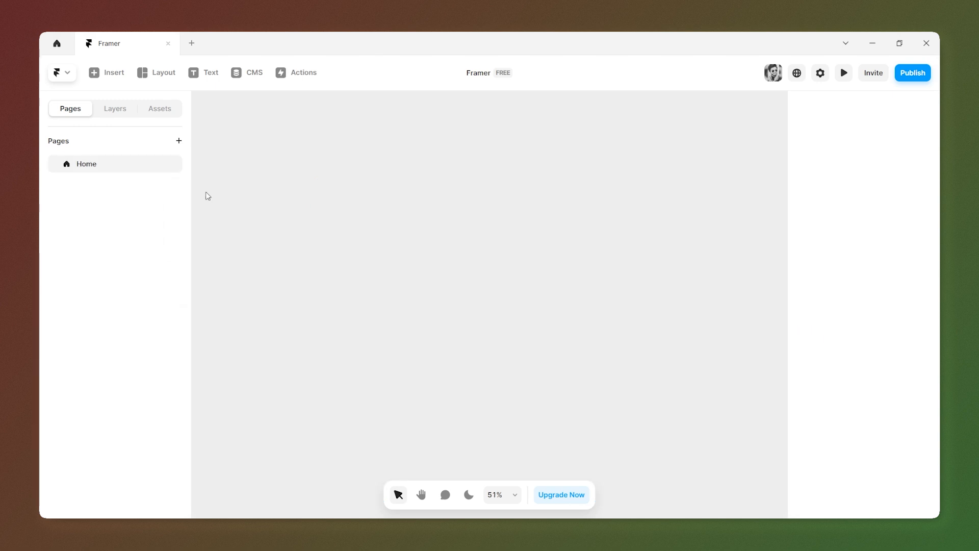
# Show the layers of the Home page
pyautogui.click(115, 107)
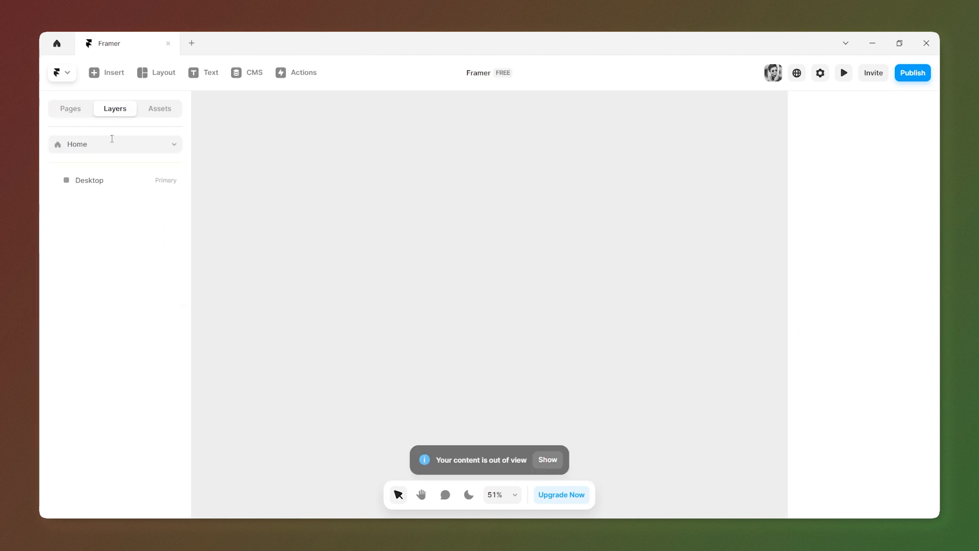
# Draw a frame about 1194 wide and 1090 high on the Home page's canvas and rename its layer to "Home"
pyautogui.click(153, 74)
pyautogui.click(156, 102)
pyautogui.moveTo(249, 136); pyautogui.dragTo(608, 463)
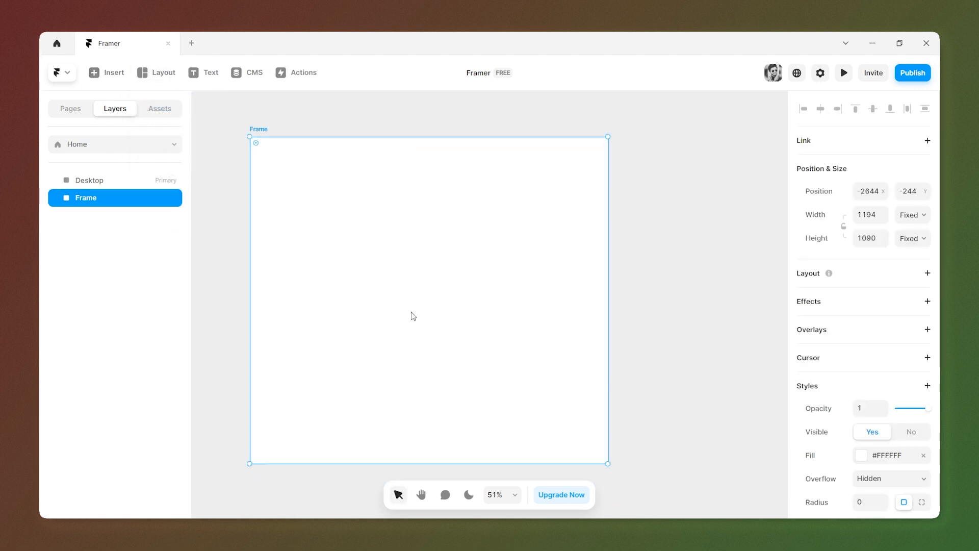
pyautogui.doubleClick(94, 204)
pyautogui.write('Home')
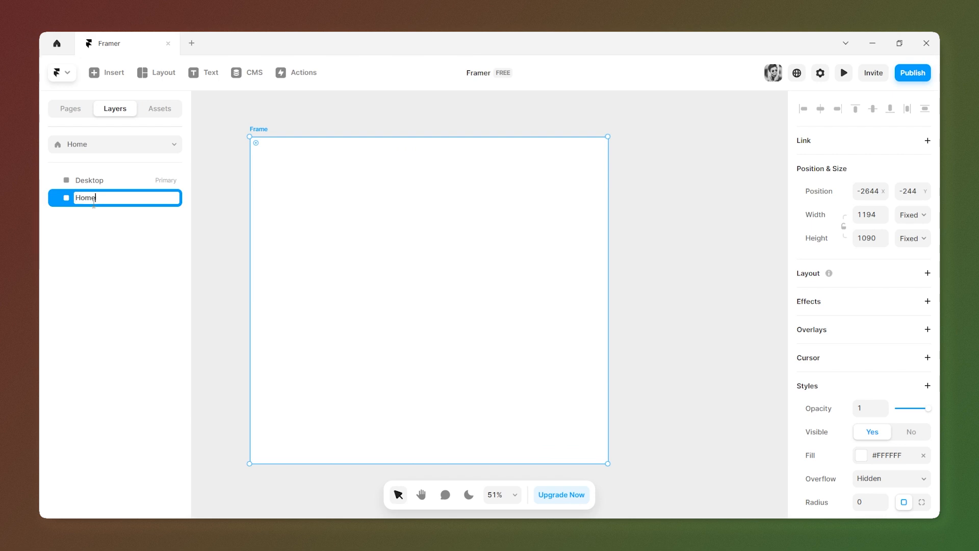
pyautogui.press('Return')
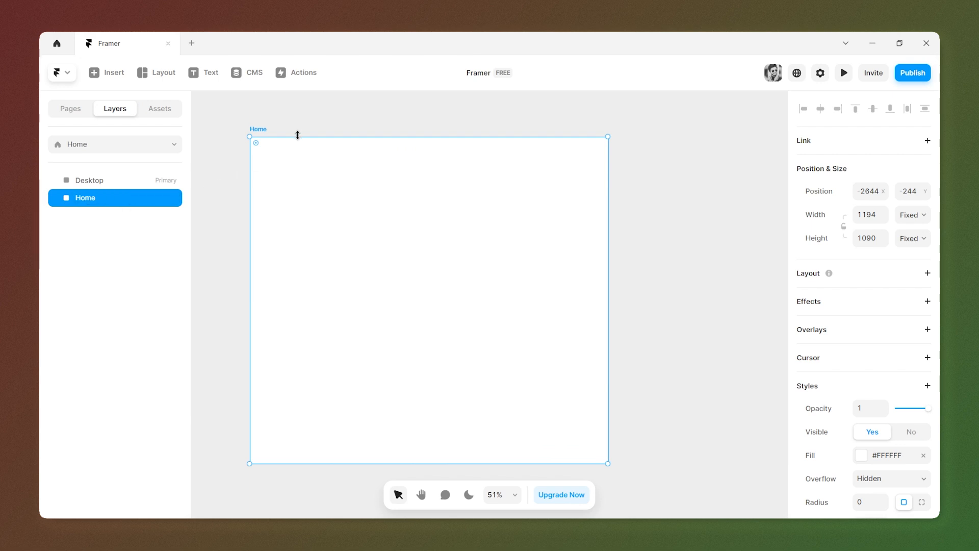
# Delete the frame named Home from the canvas
pyautogui.click(229, 117)
pyautogui.click(259, 129)
pyautogui.press('Delete')
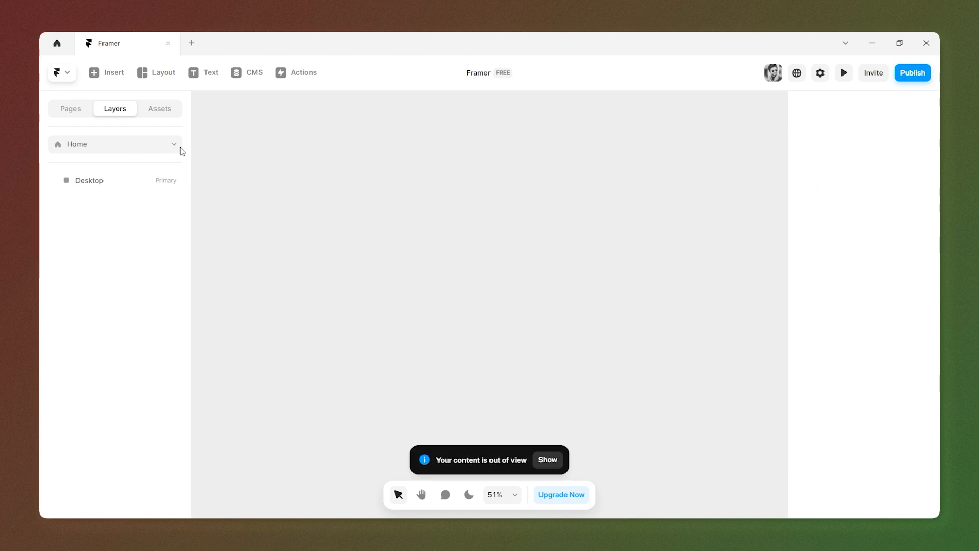
# Add a new web page named "About Us" to the project
pyautogui.doubleClick(174, 151)
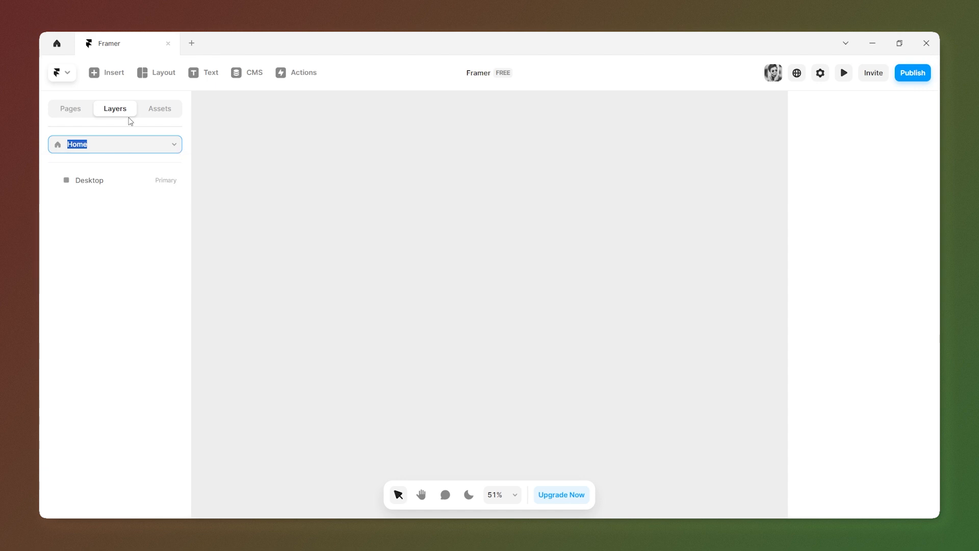
pyautogui.click(80, 107)
pyautogui.click(177, 141)
pyautogui.click(210, 182)
pyautogui.write('About ')
pyautogui.write('Us')
pyautogui.press('Return')
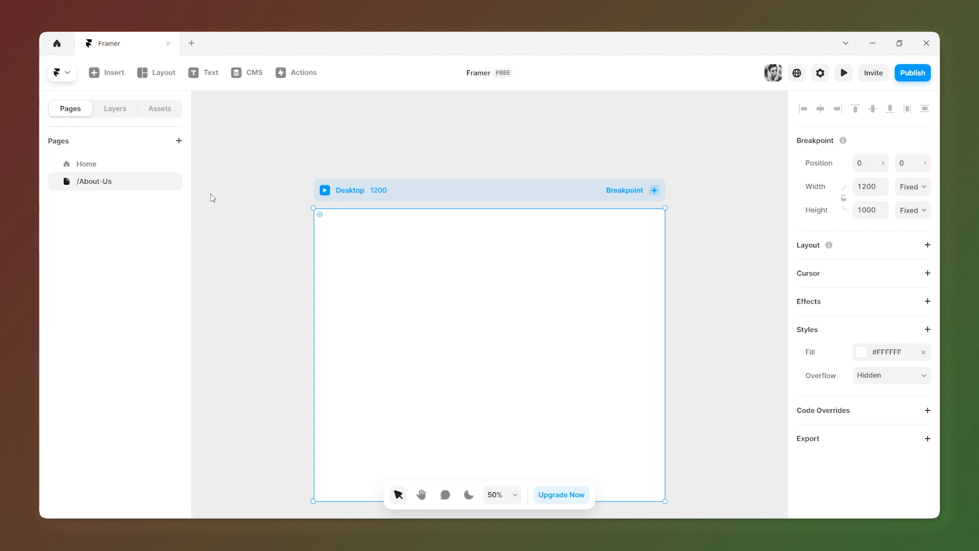
# View the layers of the About-Us page and the list of pages that can be switched to from there
pyautogui.click(110, 118)
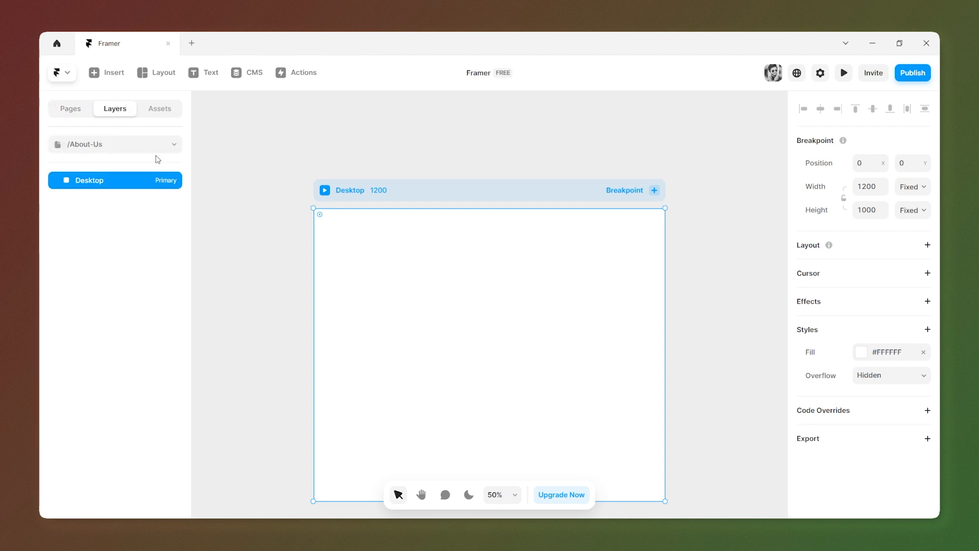
pyautogui.click(171, 148)
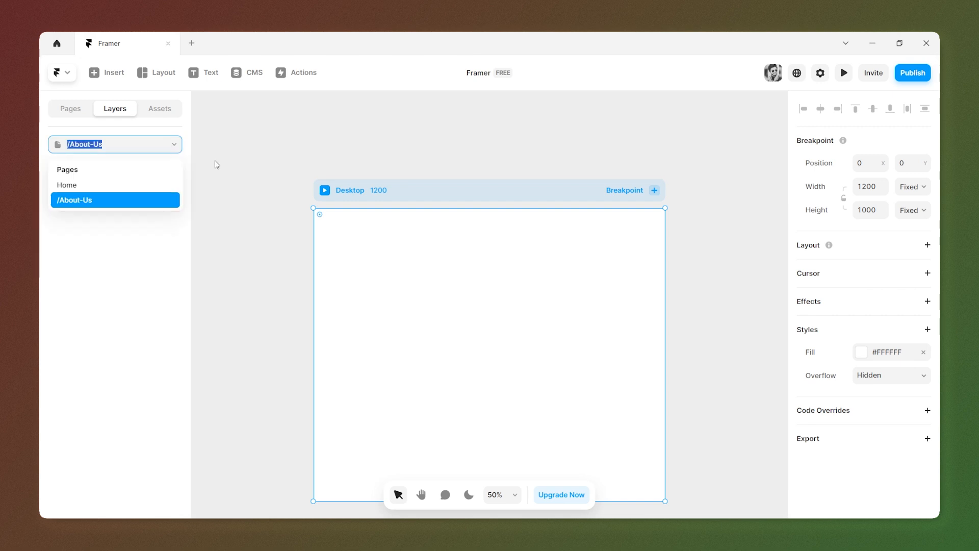
pyautogui.click(309, 155)
pyautogui.click(389, 200)
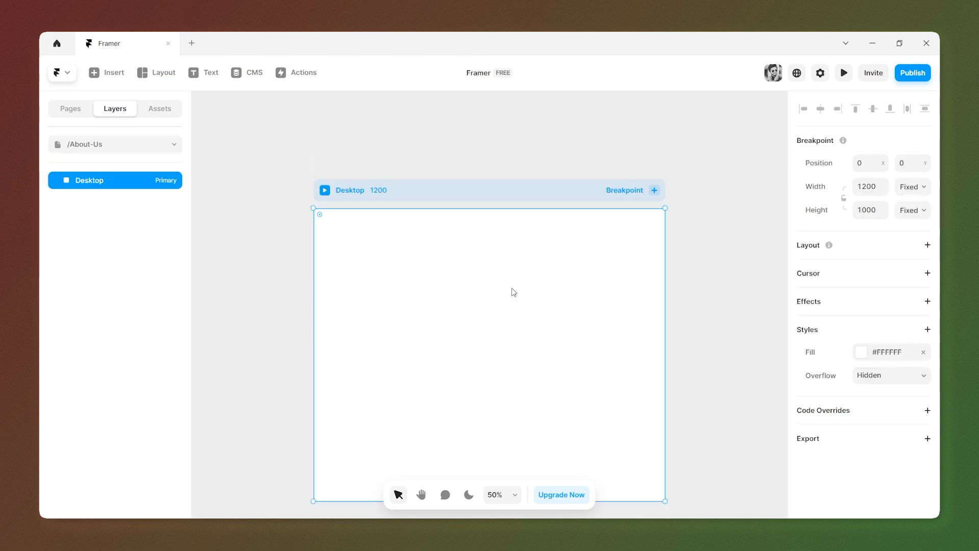
# Switch to the Home page and show its layers
pyautogui.click(80, 108)
pyautogui.click(96, 164)
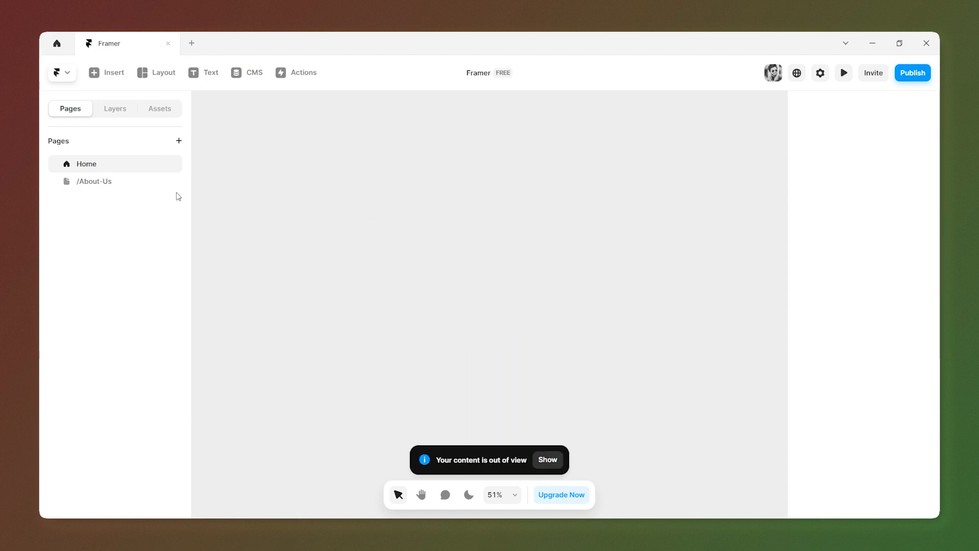
pyautogui.click(116, 109)
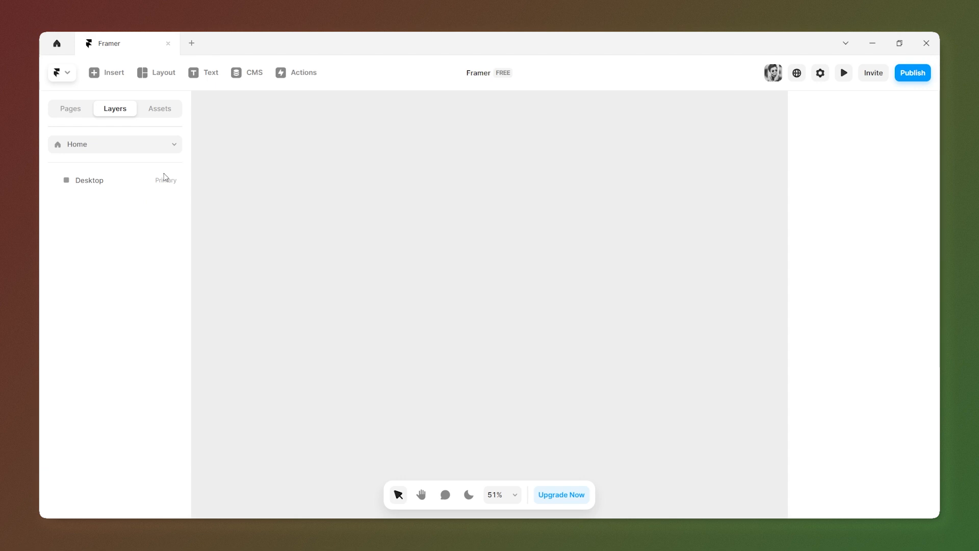
# Look through the project's assets, including the dialogs for creating a component and a code file, and return to the list of pages
pyautogui.click(158, 113)
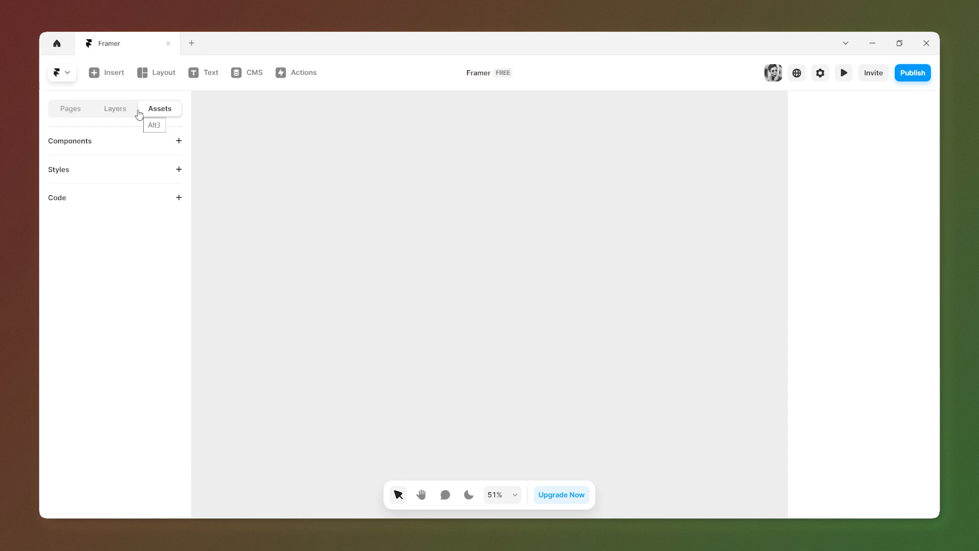
pyautogui.click(177, 141)
pyautogui.click(442, 330)
pyautogui.click(171, 207)
pyautogui.click(432, 328)
pyautogui.click(119, 110)
pyautogui.click(84, 107)
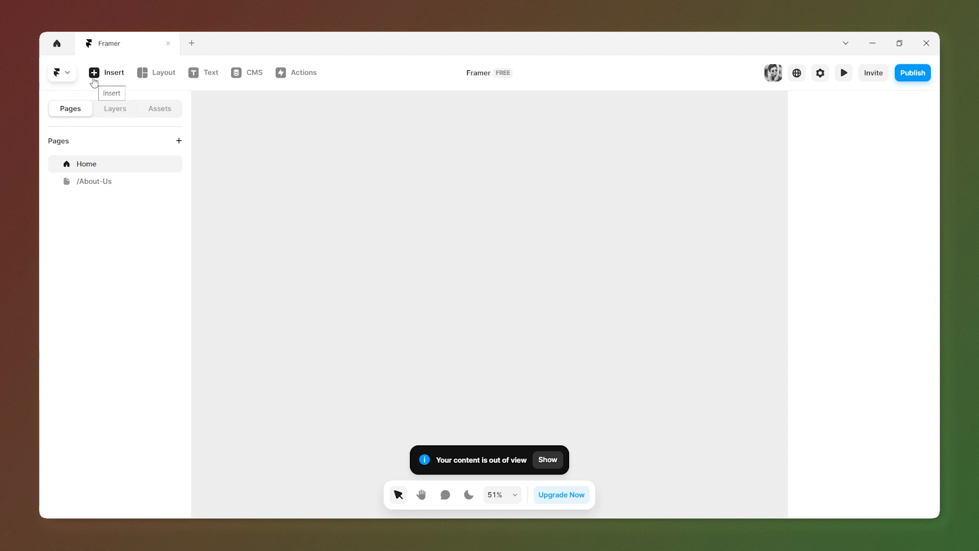
pyautogui.click(96, 77)
pyautogui.click(96, 77)
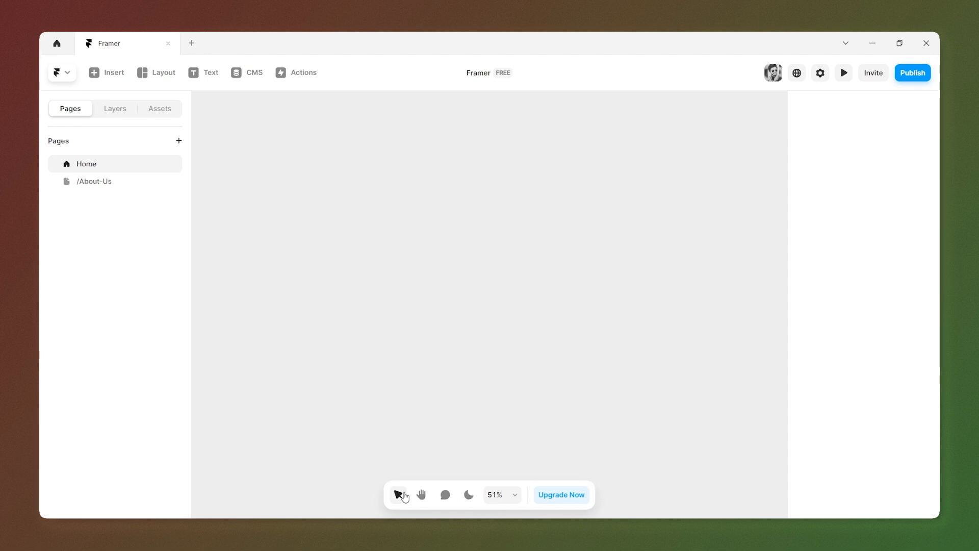
pyautogui.moveTo(342, 211); pyautogui.dragTo(436, 249)
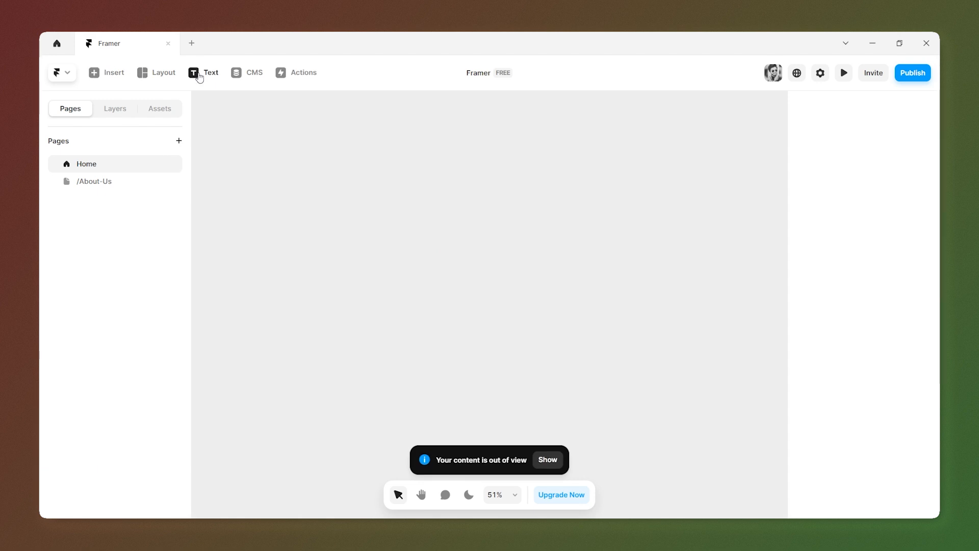
# Draw a frame about 586 wide and 530 high on the Home page and move it to about X -2554, Y -96
pyautogui.click(156, 72)
pyautogui.click(163, 100)
pyautogui.moveTo(287, 165); pyautogui.dragTo(462, 324)
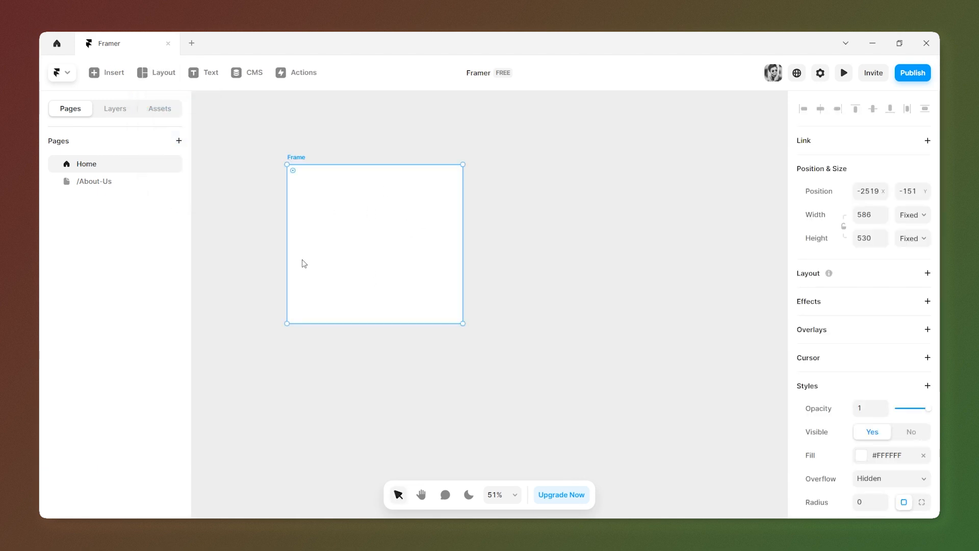
pyautogui.moveTo(299, 158)
pyautogui.mouseDown()
pyautogui.moveTo(553, 171)
pyautogui.moveTo(288, 174)
pyautogui.mouseUp()
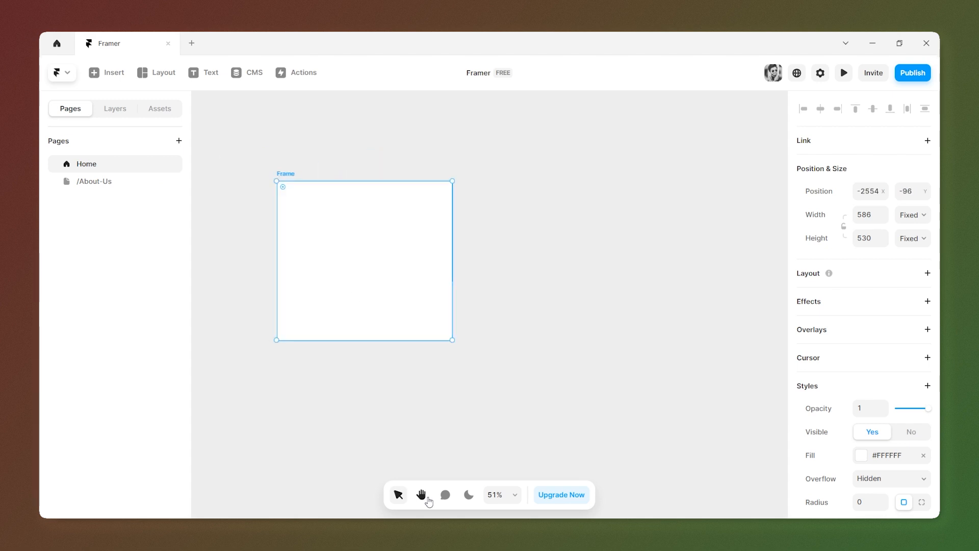
# Post the comment "Need Improvment" on the frame
pyautogui.click(422, 495)
pyautogui.moveTo(390, 288); pyautogui.dragTo(418, 276)
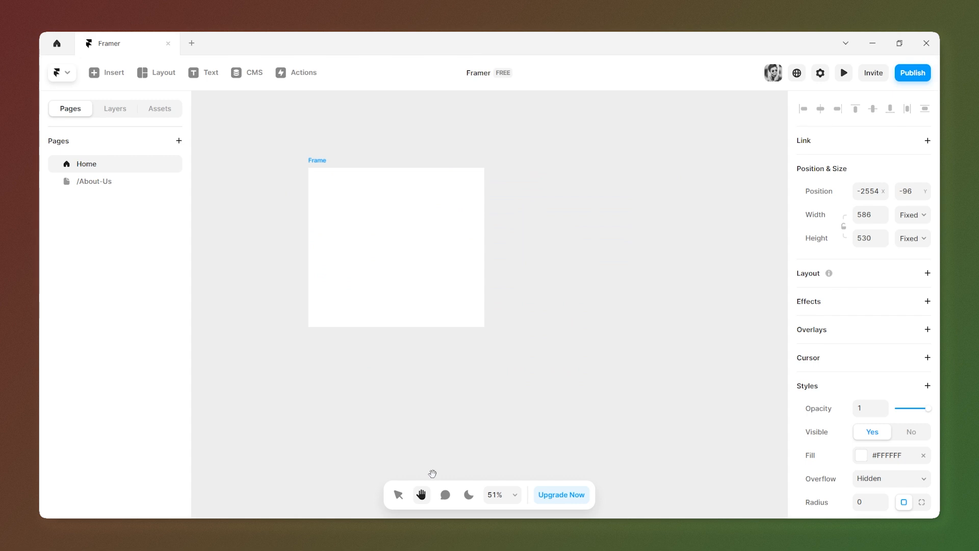
pyautogui.click(448, 495)
pyautogui.click(429, 202)
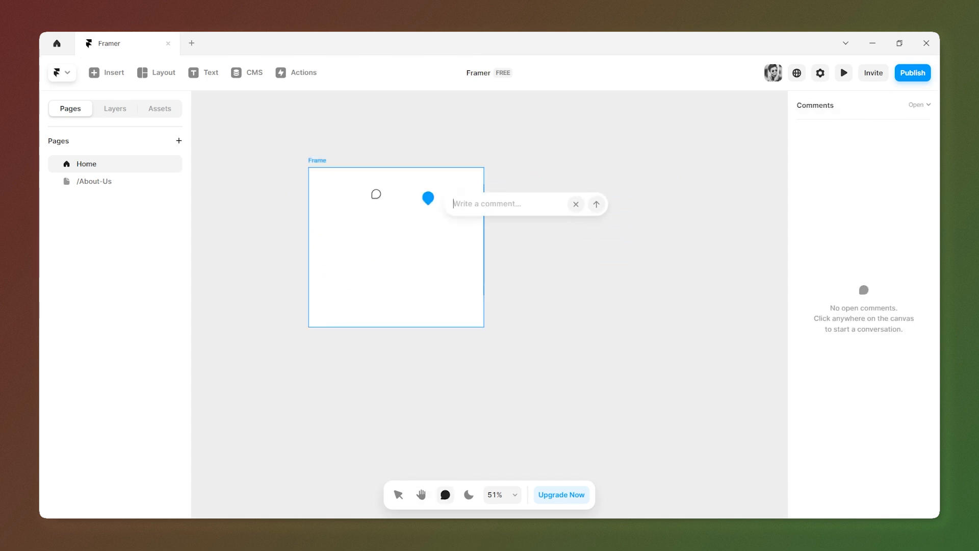
pyautogui.write('N')
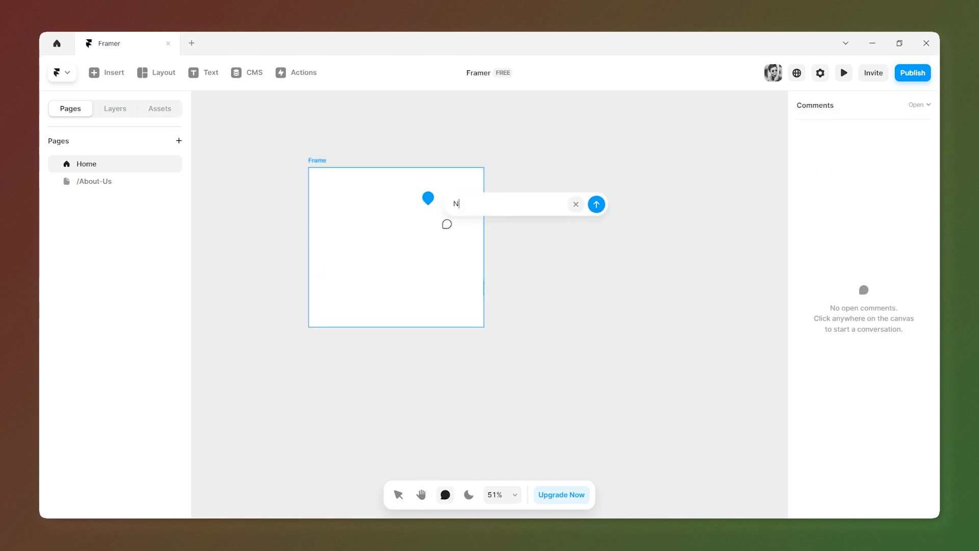
pyautogui.write('eed Improvment')
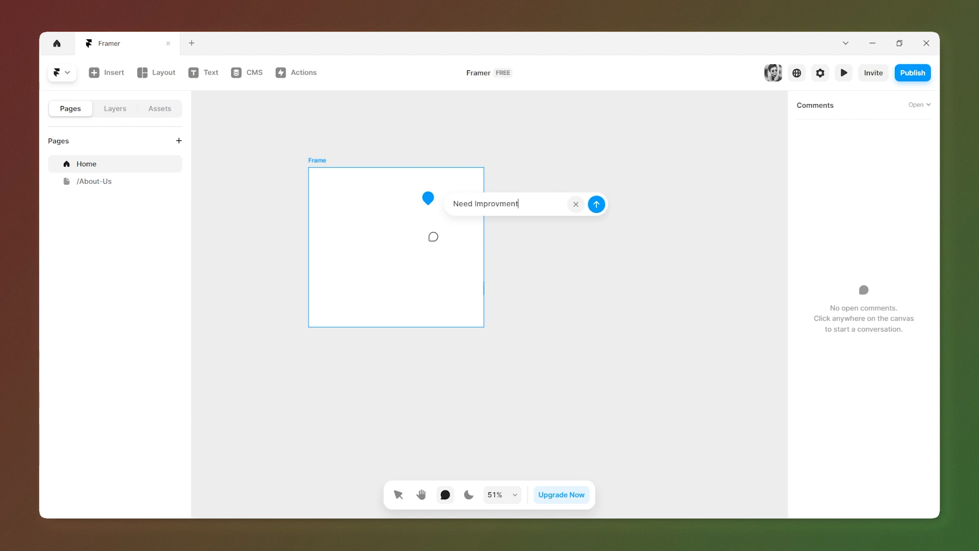
pyautogui.press('Return')
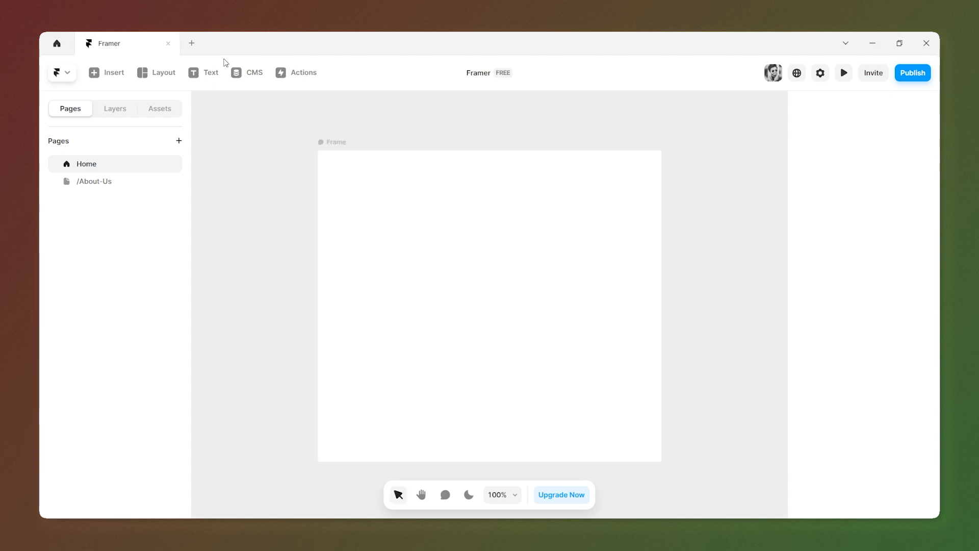
# Preview the ready-made page templates without inserting one, and delete the frame from the Home page
pyautogui.click(107, 73)
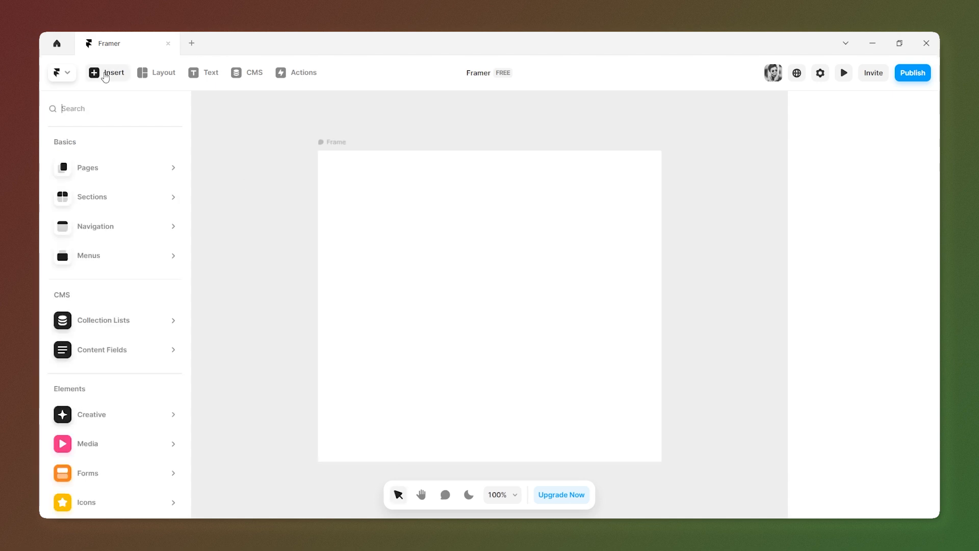
pyautogui.moveTo(113, 167)
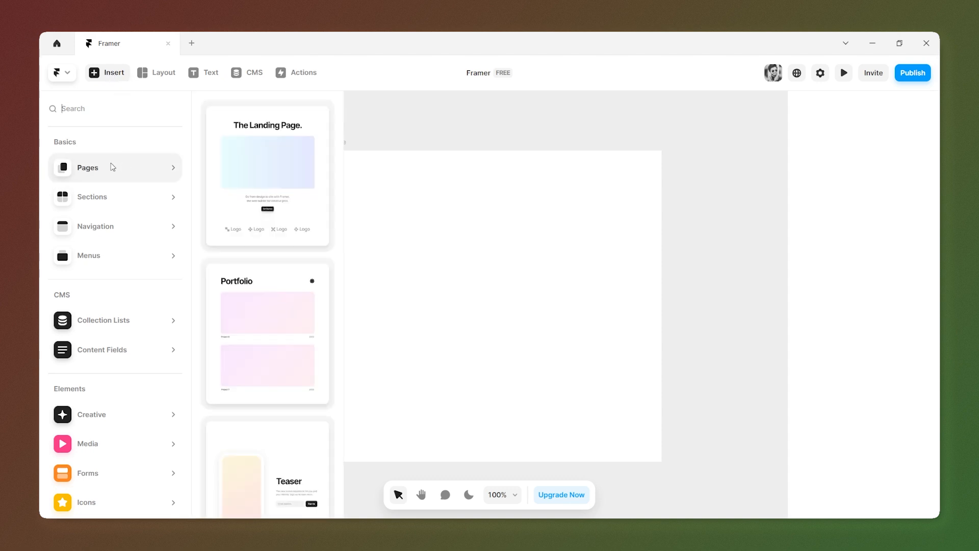
pyautogui.click(506, 102)
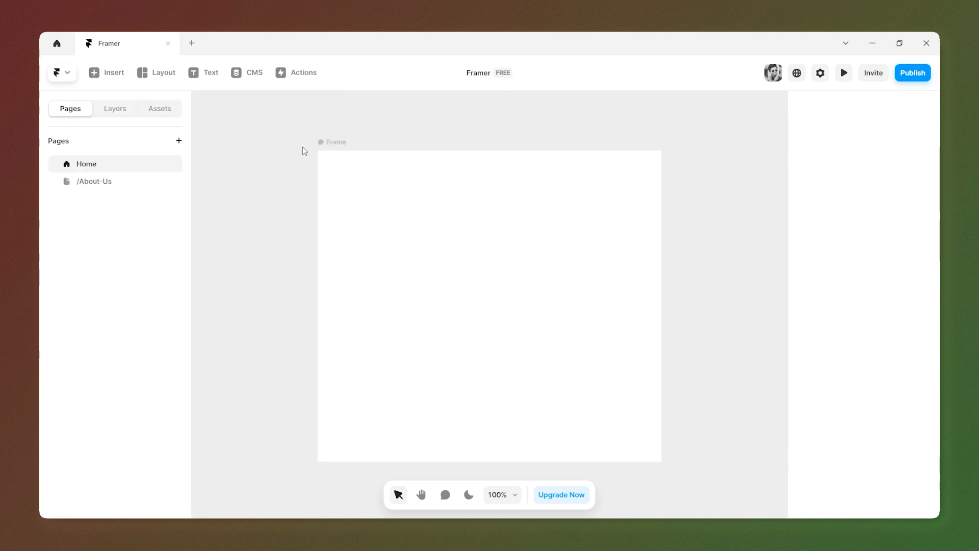
pyautogui.click(330, 145)
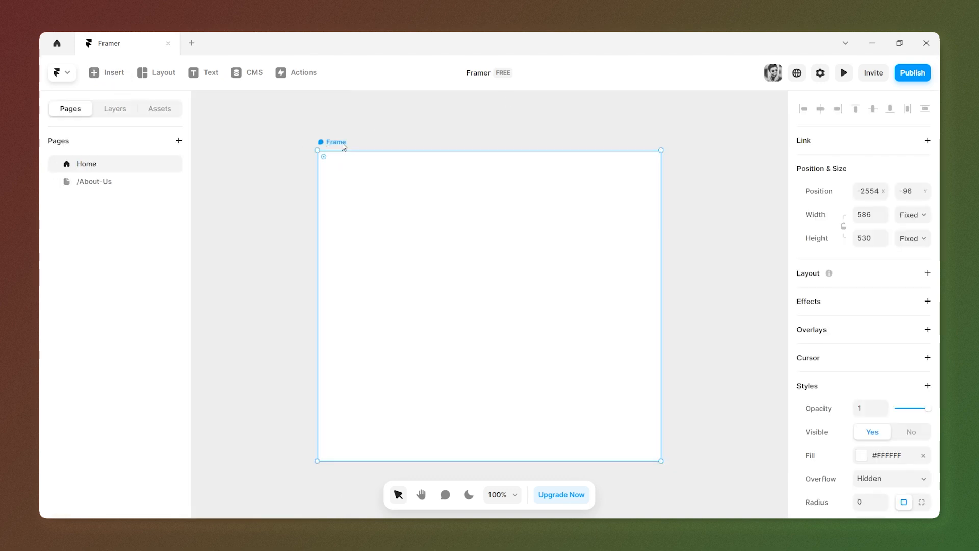
pyautogui.press('Delete')
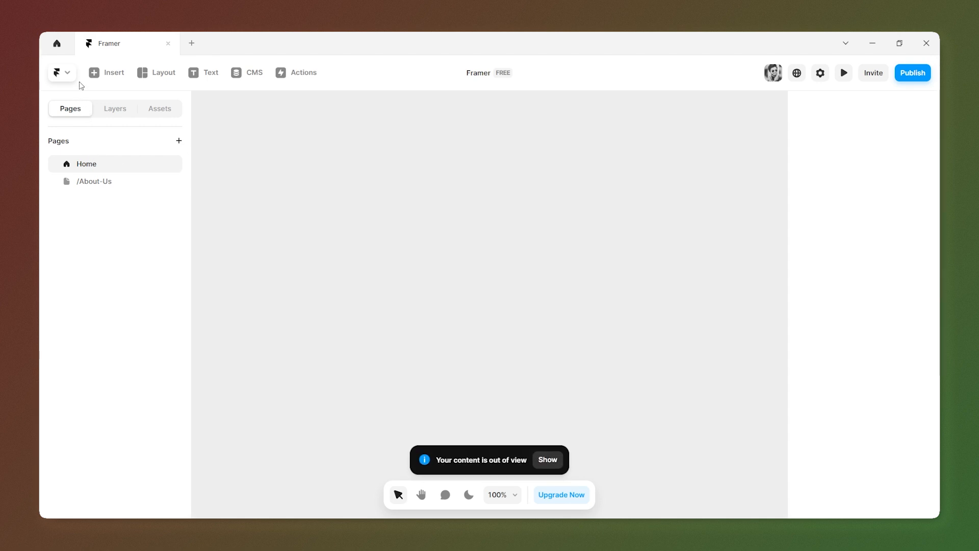
# Browse the ready-made page templates and add The Landing Page template to the Home page
pyautogui.click(95, 73)
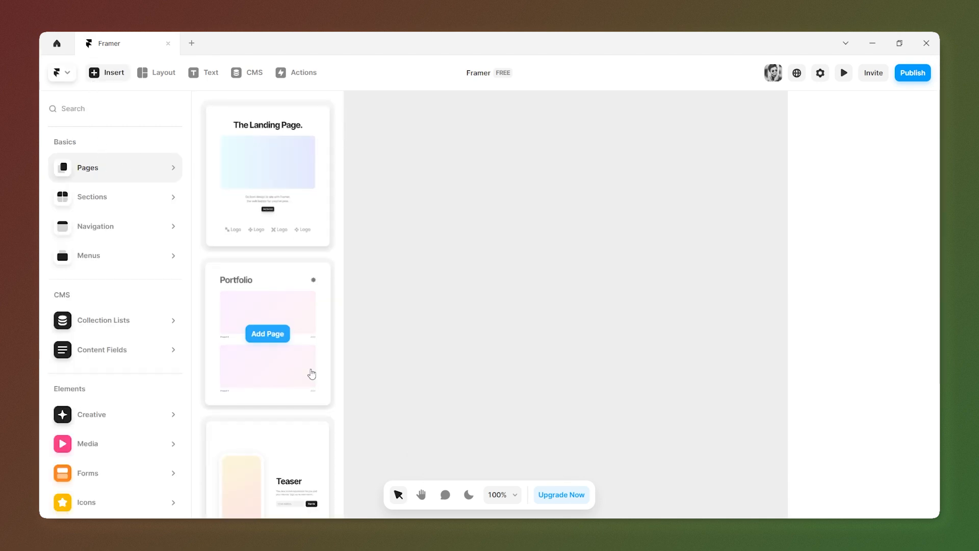
pyautogui.scroll(-15, 308, 377)
pyautogui.scroll(-10, 305, 382)
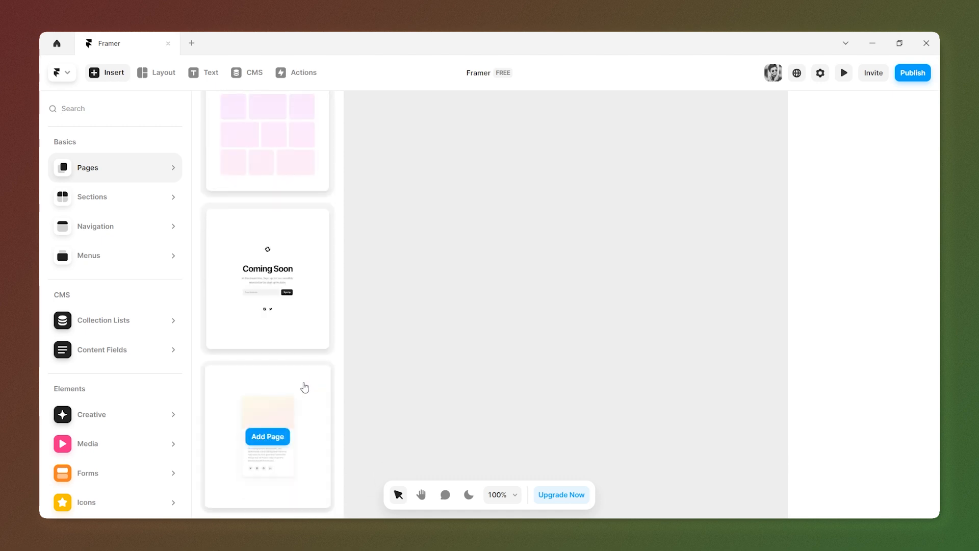
pyautogui.scroll(6, 305, 385)
pyautogui.scroll(15, 304, 389)
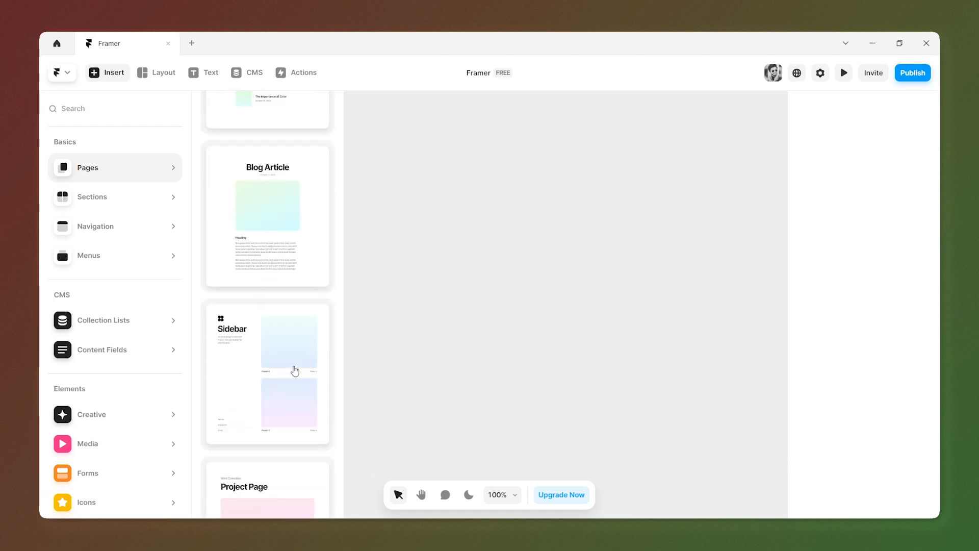
pyautogui.moveTo(274, 177)
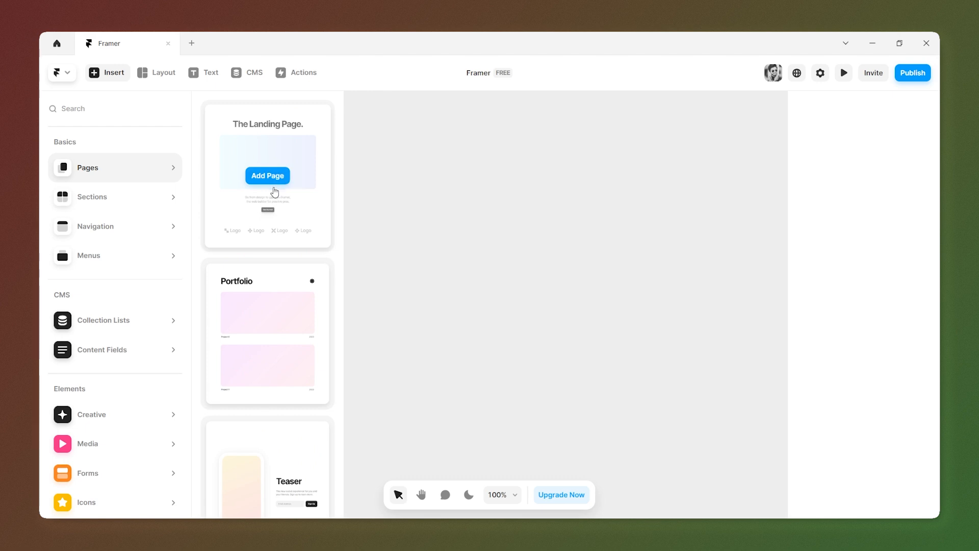
pyautogui.click(274, 179)
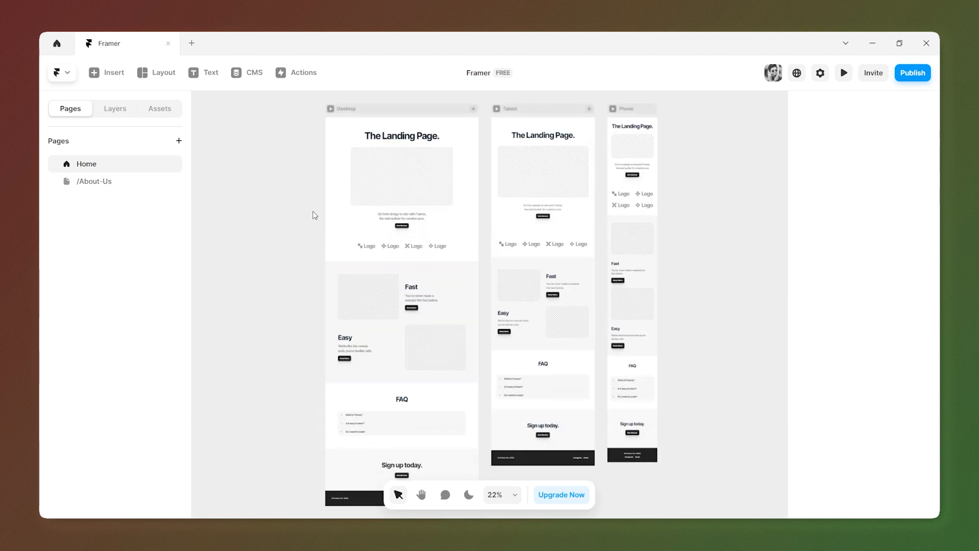
# Examine the Desktop, Tablet and Phone breakpoints of the landing page and how their sections are laid out
pyautogui.scroll(3, 357, 129)
pyautogui.scroll(3, 459, 238)
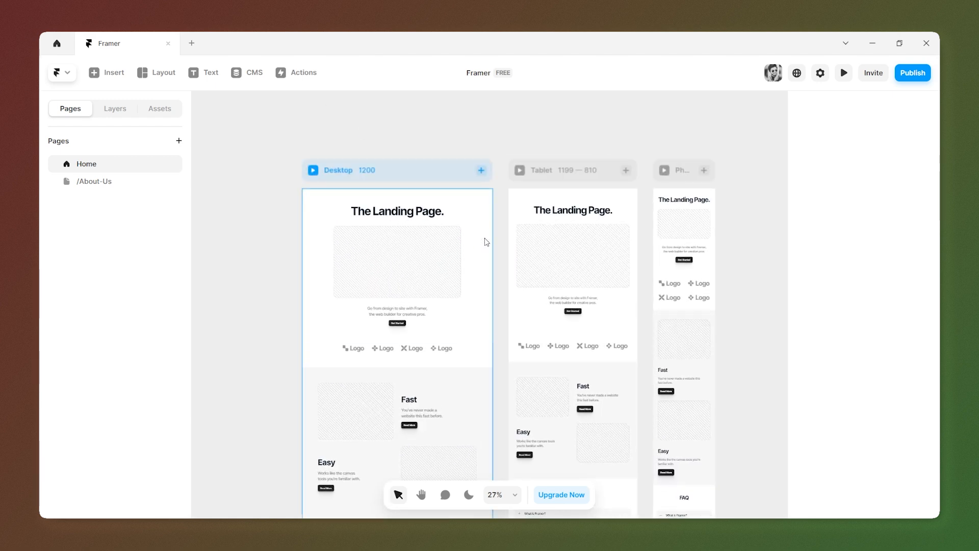
pyautogui.click(314, 157)
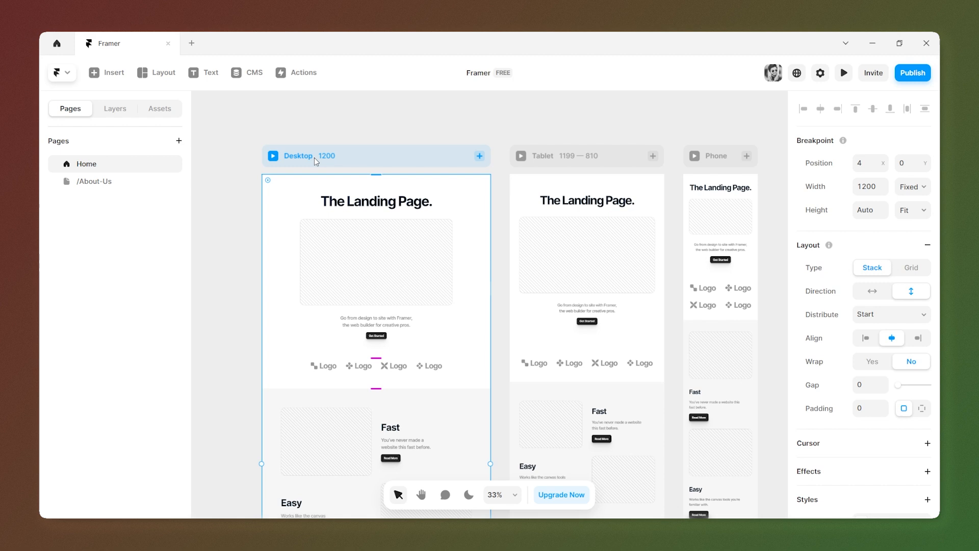
pyautogui.click(553, 161)
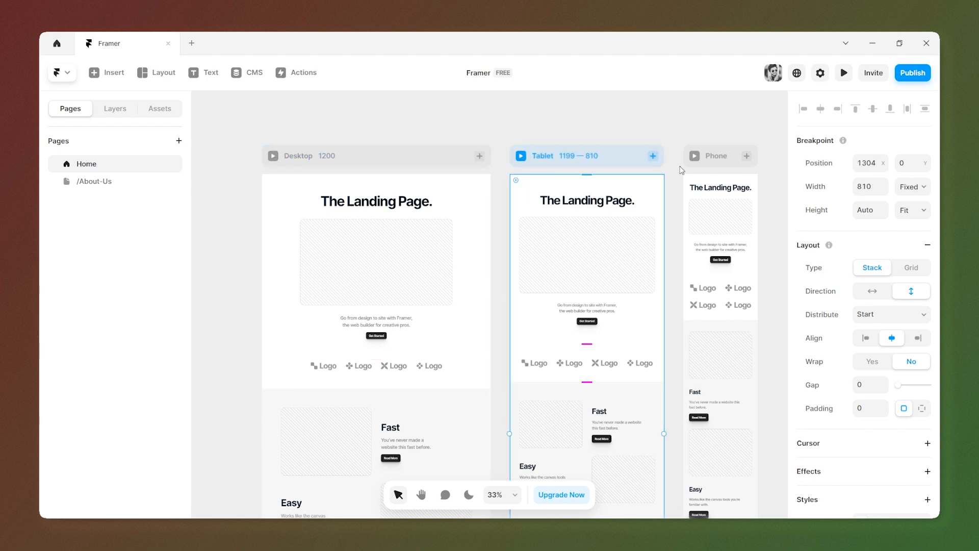
pyautogui.click(726, 160)
pyautogui.click(633, 127)
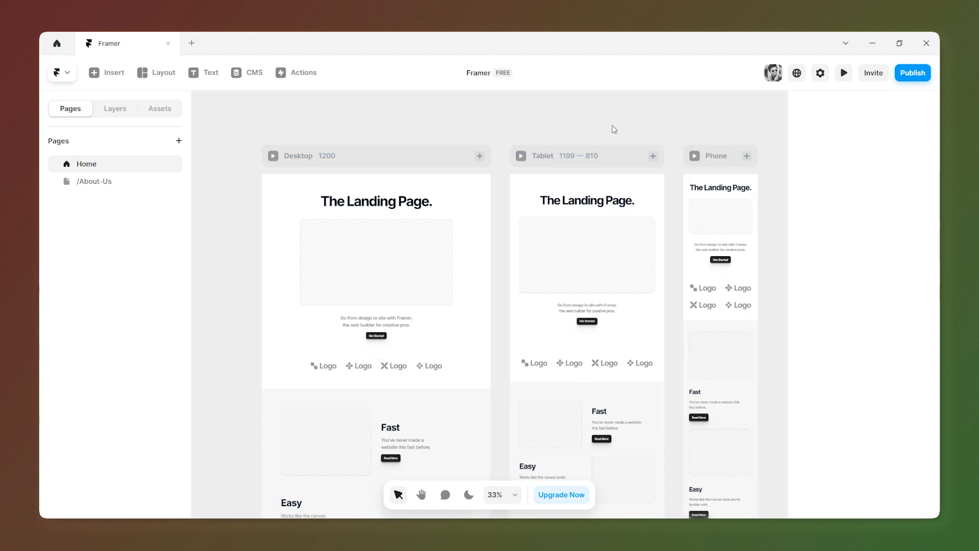
pyautogui.scroll(-7, 428, 236)
pyautogui.scroll(8, 427, 237)
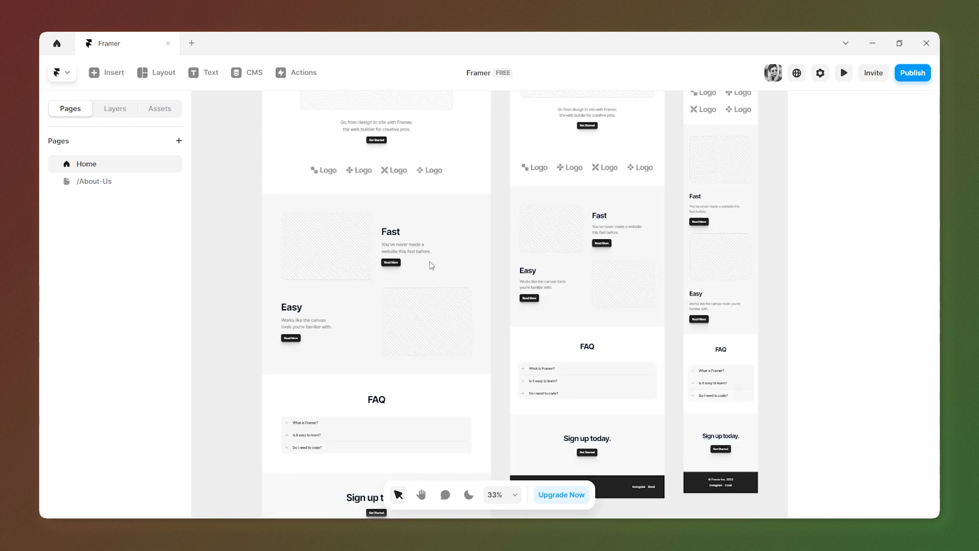
pyautogui.scroll(3, 345, 345)
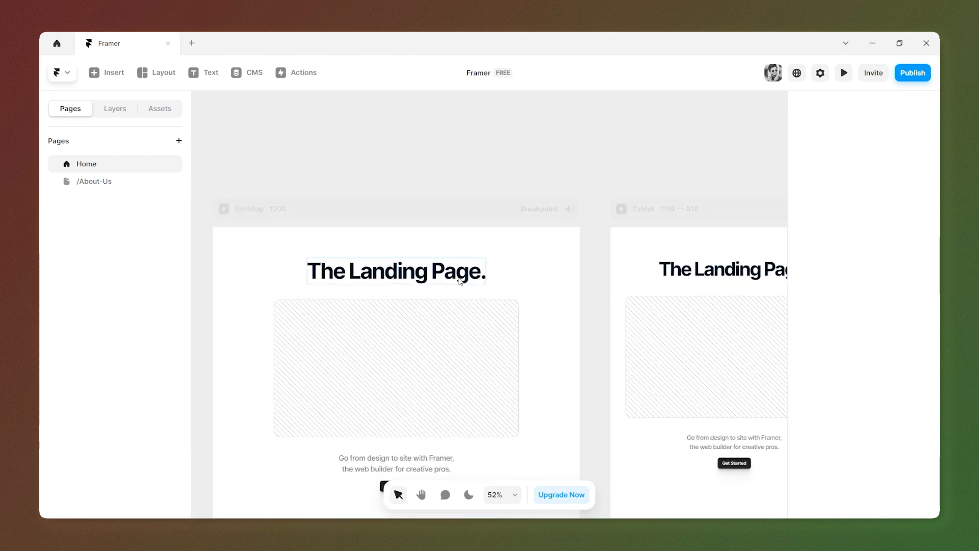
pyautogui.scroll(-1, 498, 190)
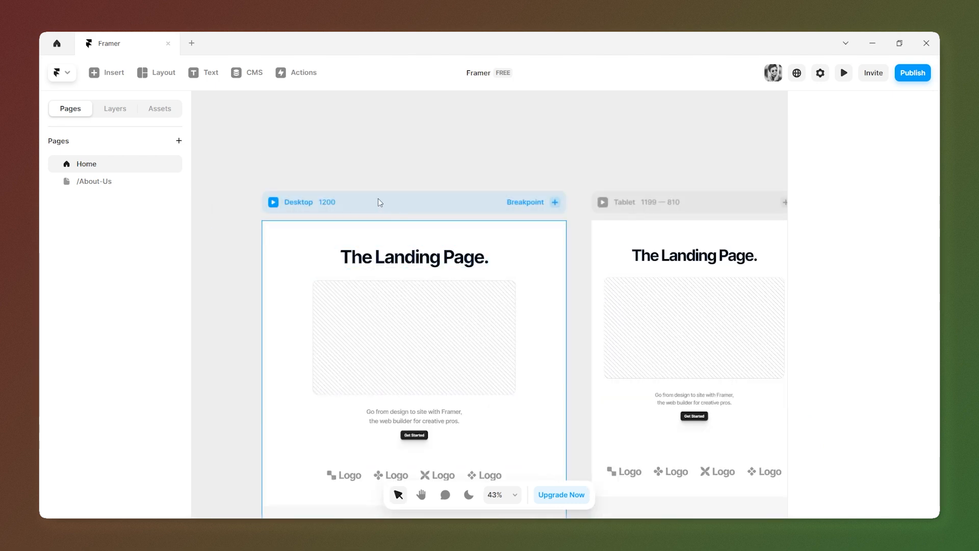
# Preview the Desktop breakpoint, look through the whole landing page and try its Get Started button
pyautogui.click(340, 215)
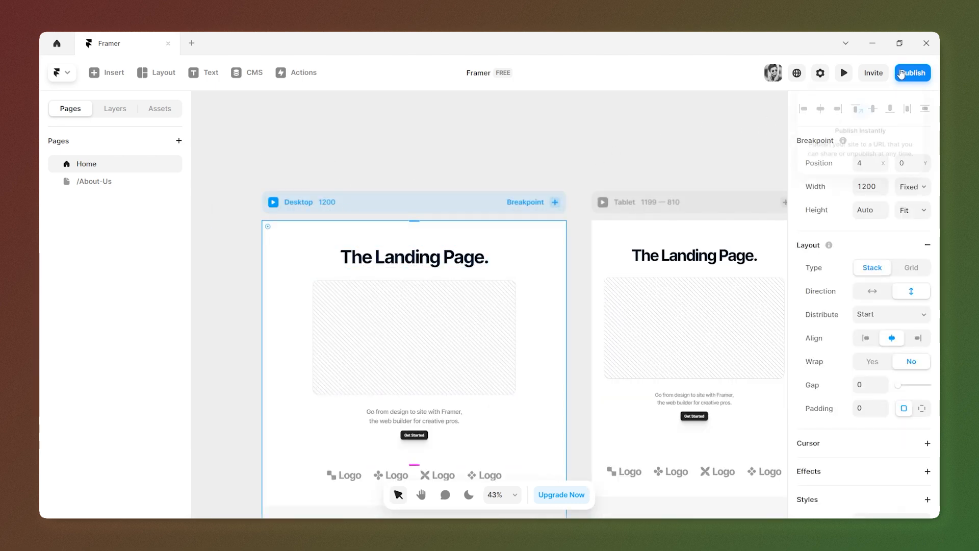
pyautogui.click(844, 74)
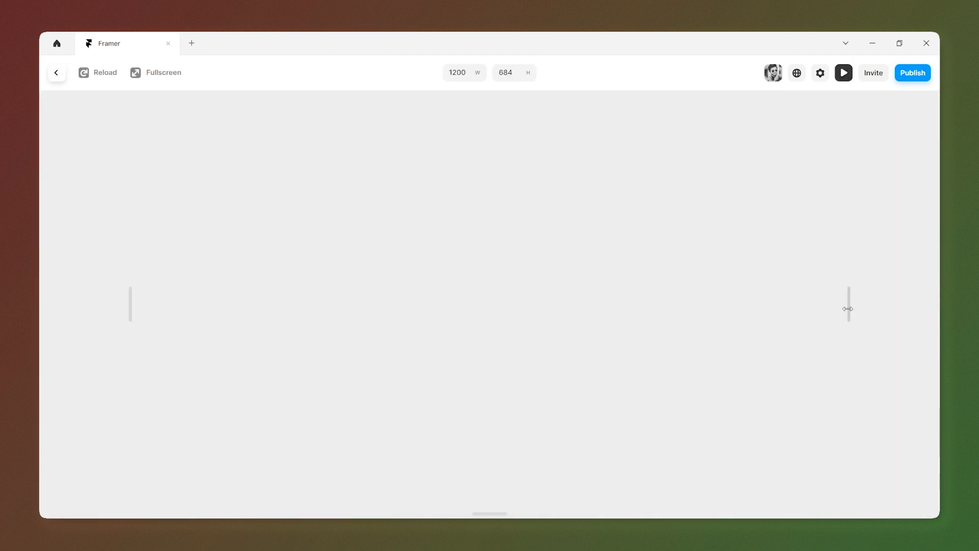
pyautogui.scroll(-5, 515, 280)
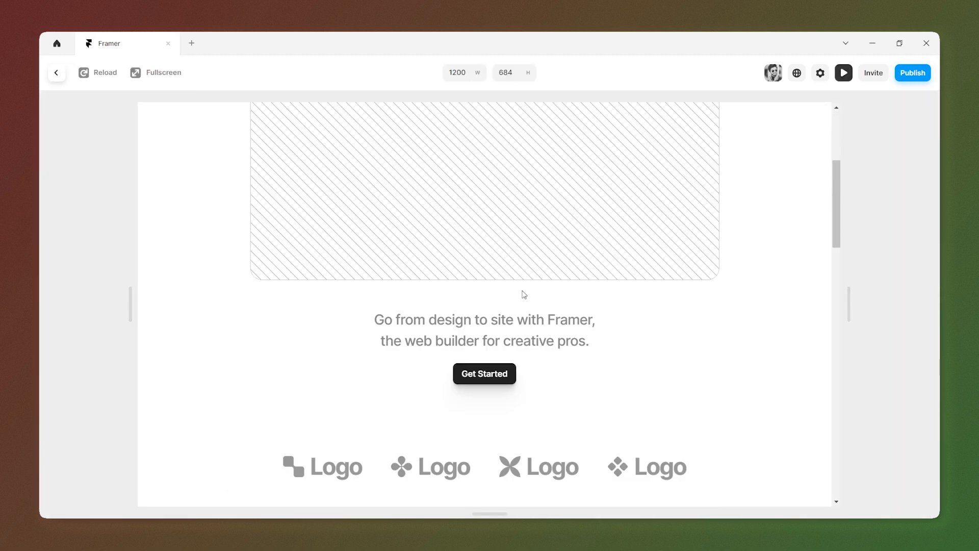
pyautogui.scroll(-15, 524, 294)
pyautogui.scroll(-2, 521, 296)
pyautogui.scroll(12, 523, 296)
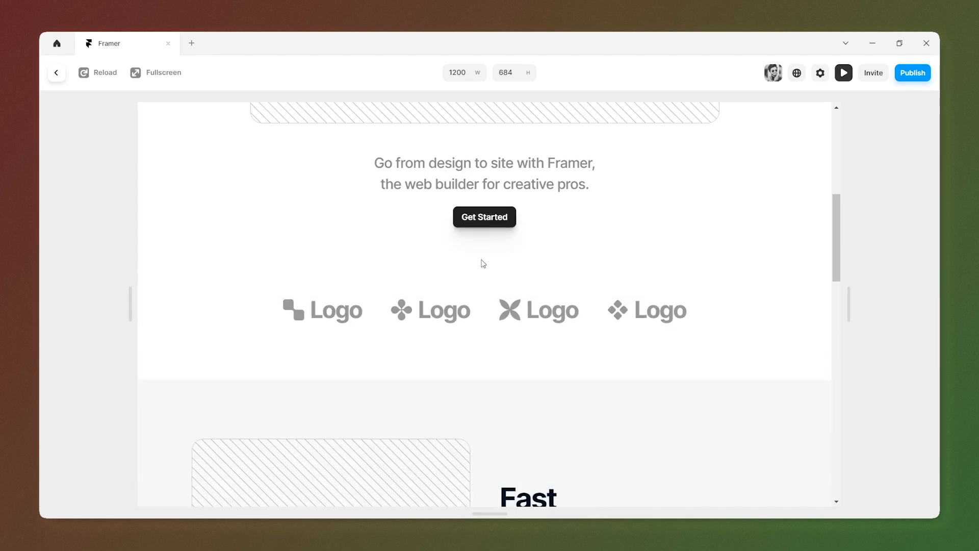
pyautogui.click(489, 216)
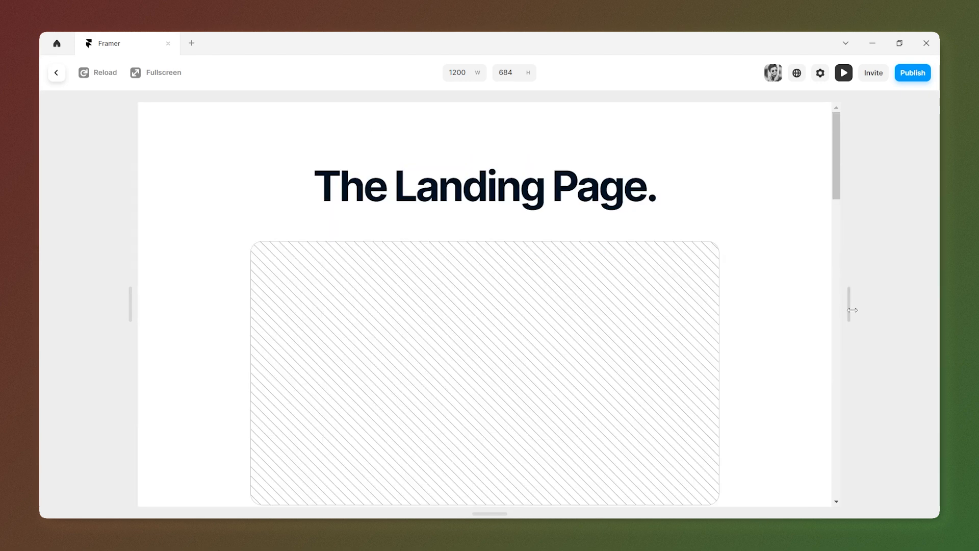
# Narrow the preview to 806 wide, check how the page adapts, and return to the canvas
pyautogui.moveTo(847, 309); pyautogui.dragTo(639, 297)
pyautogui.scroll(-6, 575, 303)
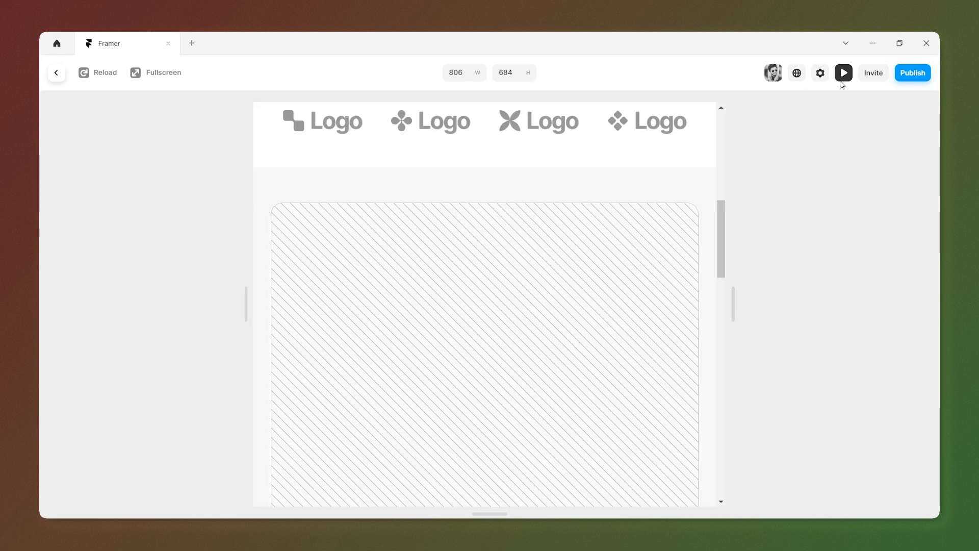
pyautogui.click(842, 76)
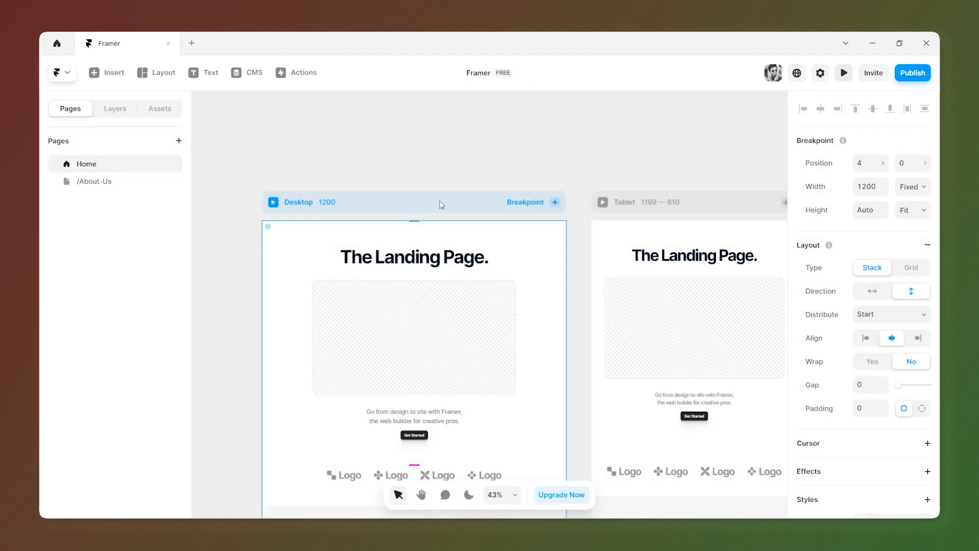
# Browse the ready-made page templates and section designs without inserting any
pyautogui.click(58, 74)
pyautogui.click(262, 126)
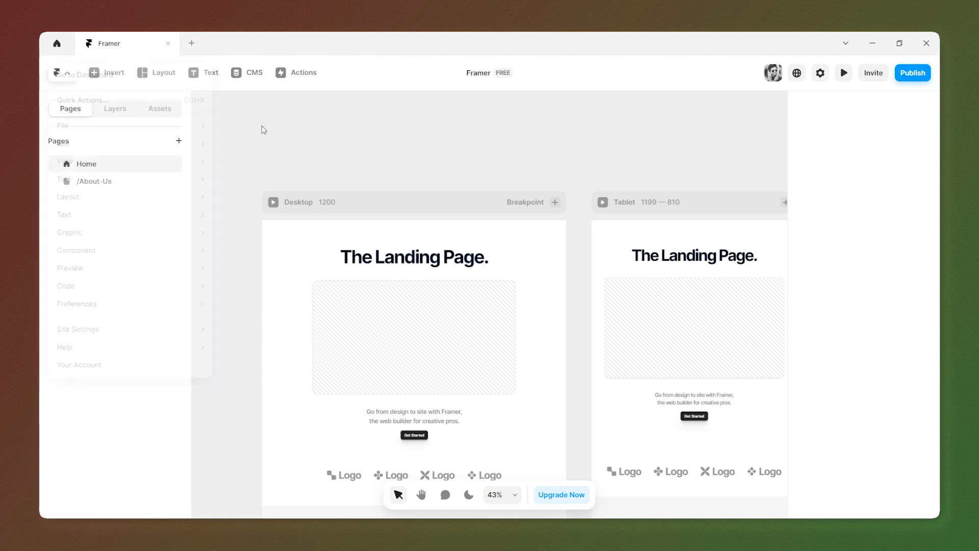
pyautogui.click(114, 74)
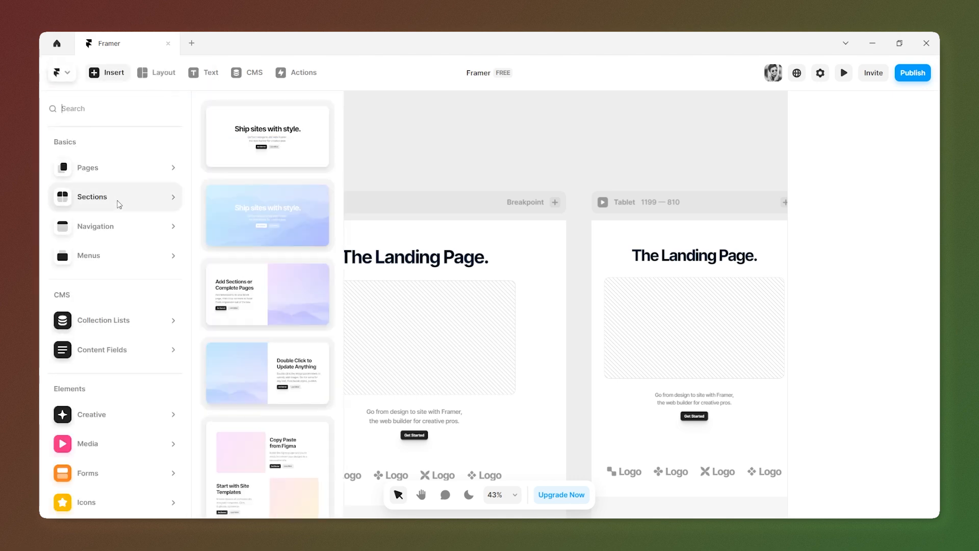
pyautogui.moveTo(252, 242)
pyautogui.scroll(-8, 251, 242)
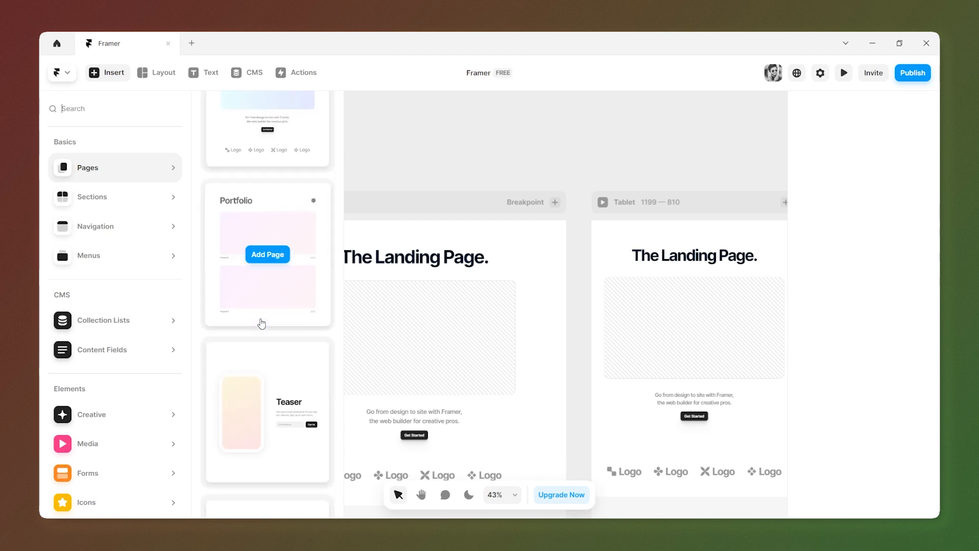
pyautogui.scroll(-6, 253, 266)
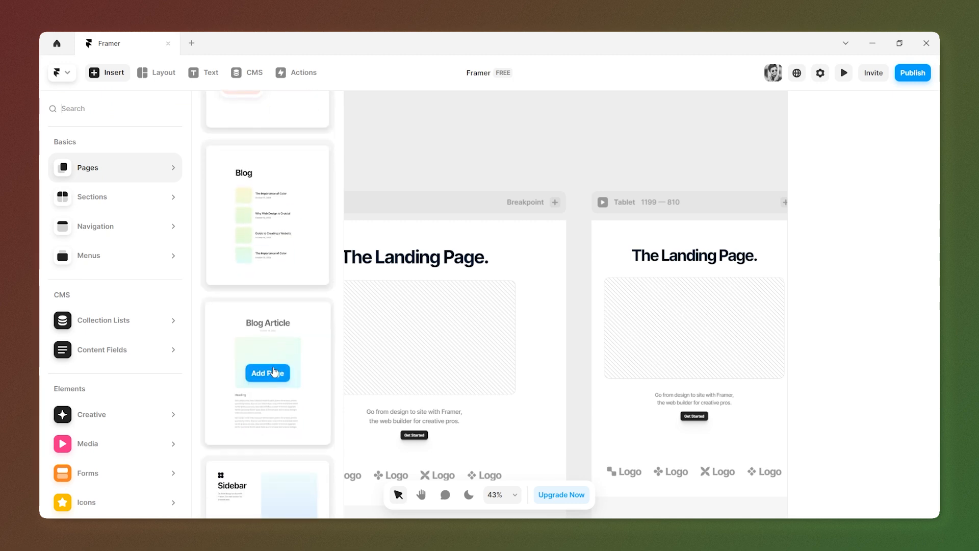
pyautogui.scroll(-8, 251, 341)
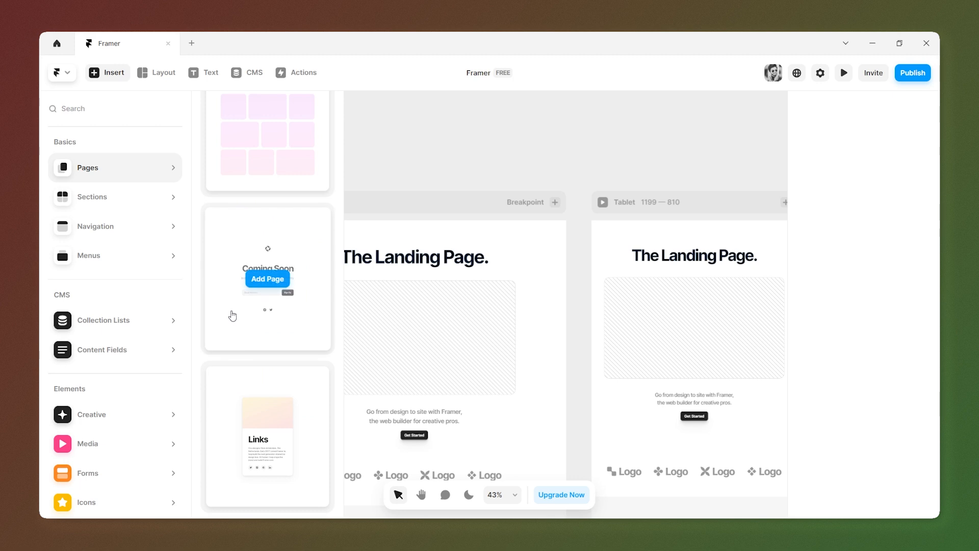
pyautogui.moveTo(102, 210)
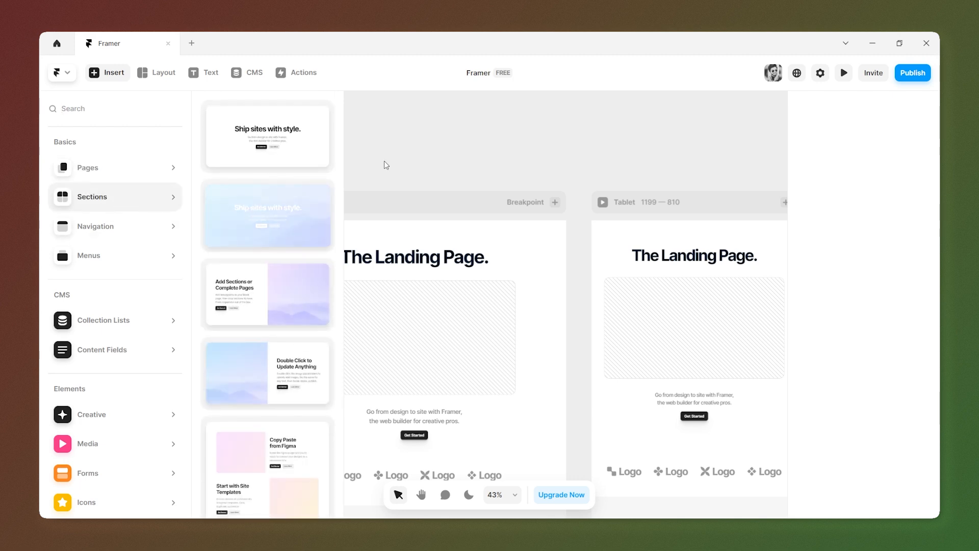
pyautogui.click(407, 153)
# Draw a frame about 4875 wide and 4644 high in an empty canvas area away from the landing page
pyautogui.scroll(-4, 663, 189)
pyautogui.scroll(-10, 689, 193)
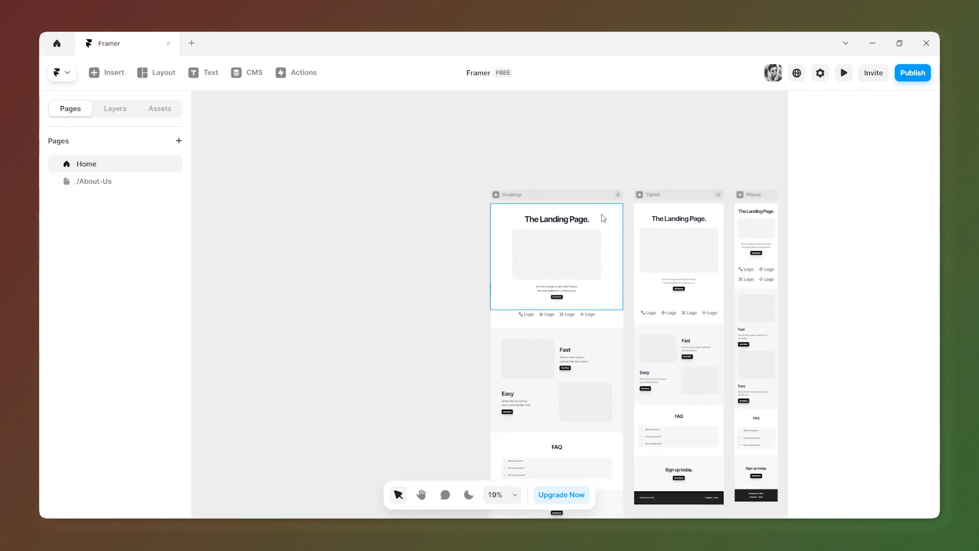
pyautogui.scroll(4, 392, 210)
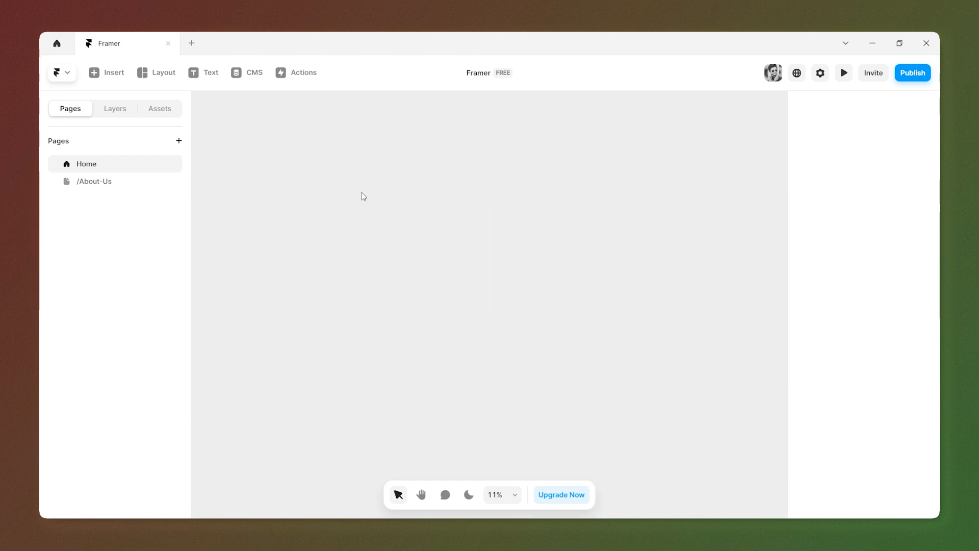
pyautogui.click(158, 73)
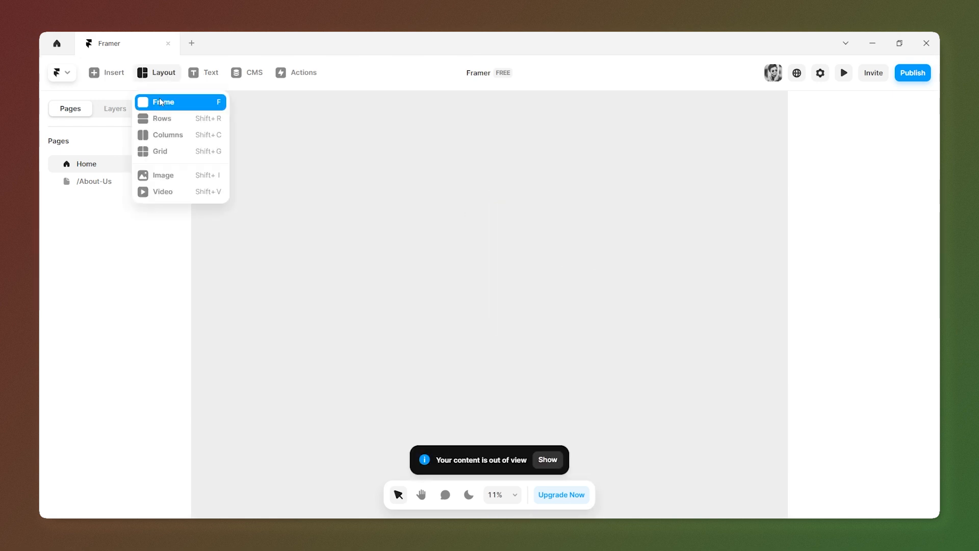
pyautogui.click(155, 100)
pyautogui.moveTo(327, 156); pyautogui.dragTo(636, 450)
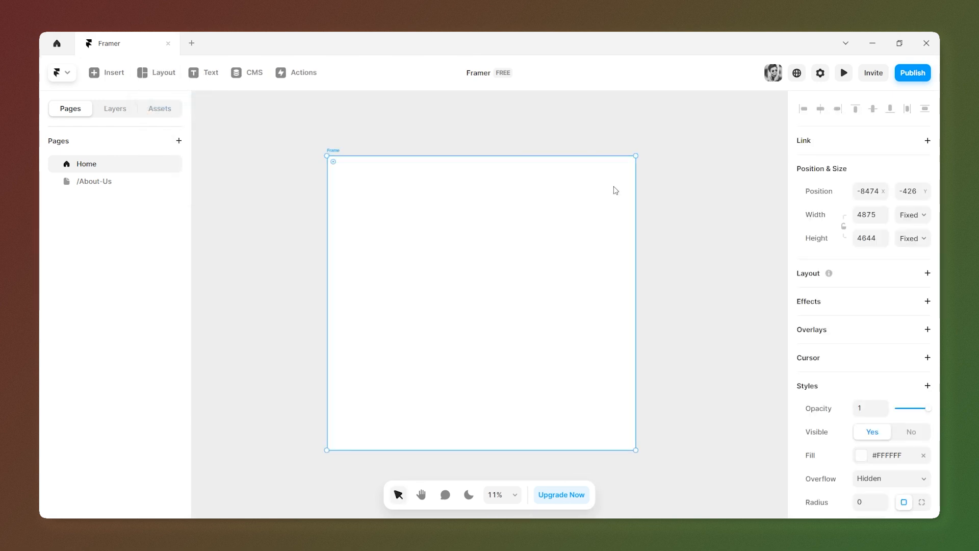
# Set the new frame's width to 1440
pyautogui.click(858, 216)
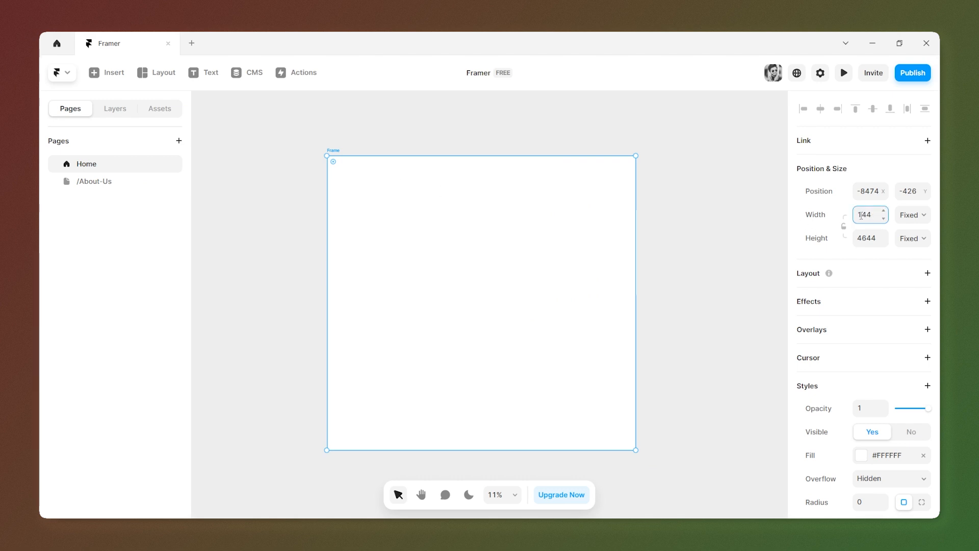
pyautogui.write('1440')
pyautogui.press('Return')
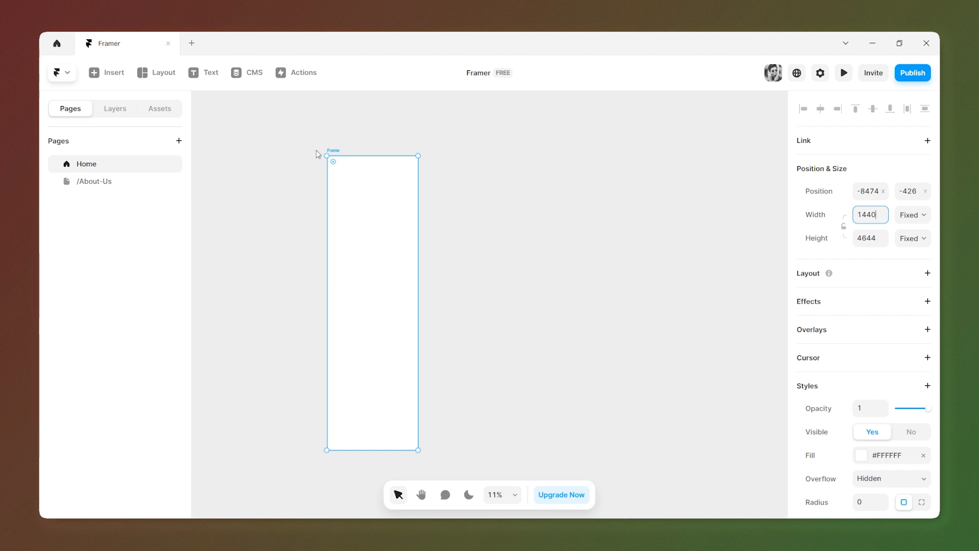
# Insert the ready-made "Add Sections or Complete Pages" section near the upper edge of the 1440-wide frame
pyautogui.scroll(8, 352, 158)
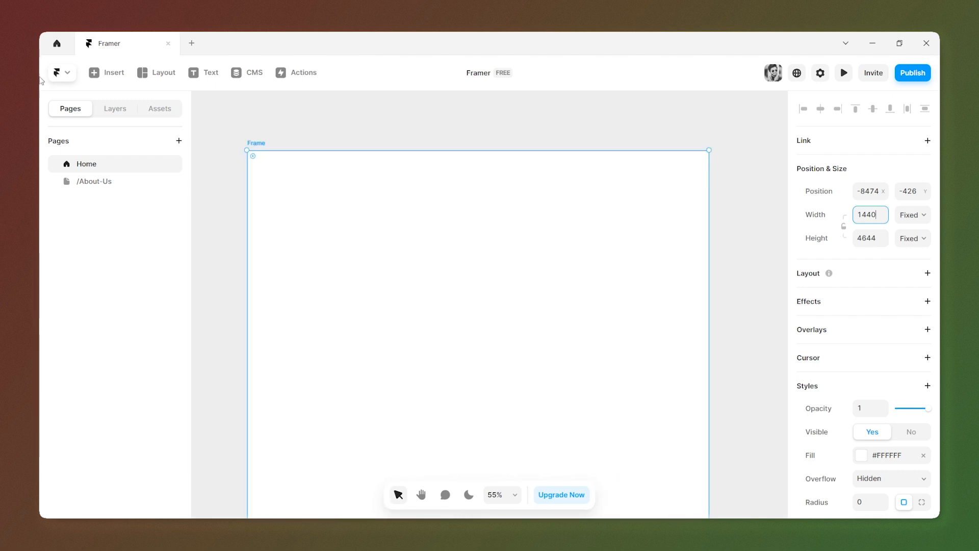
pyautogui.click(105, 73)
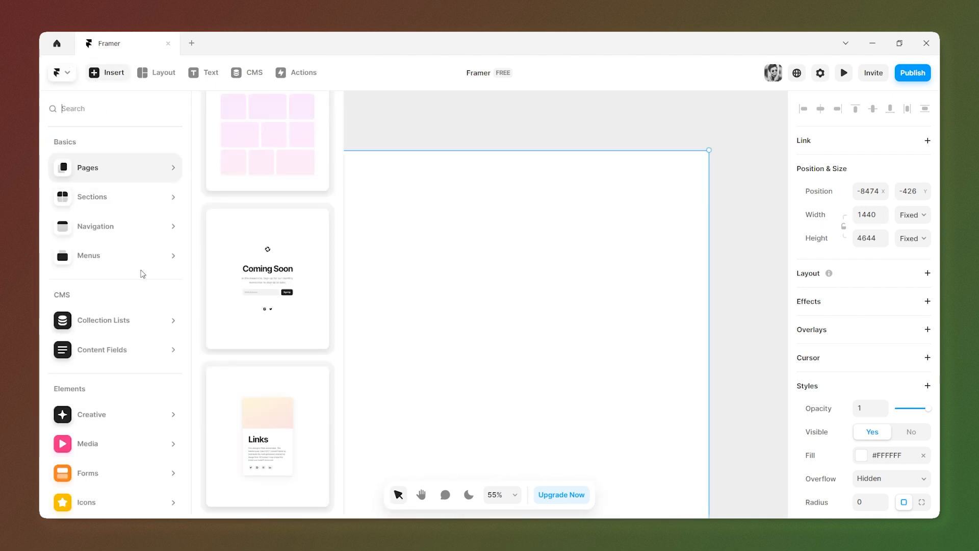
pyautogui.moveTo(121, 197)
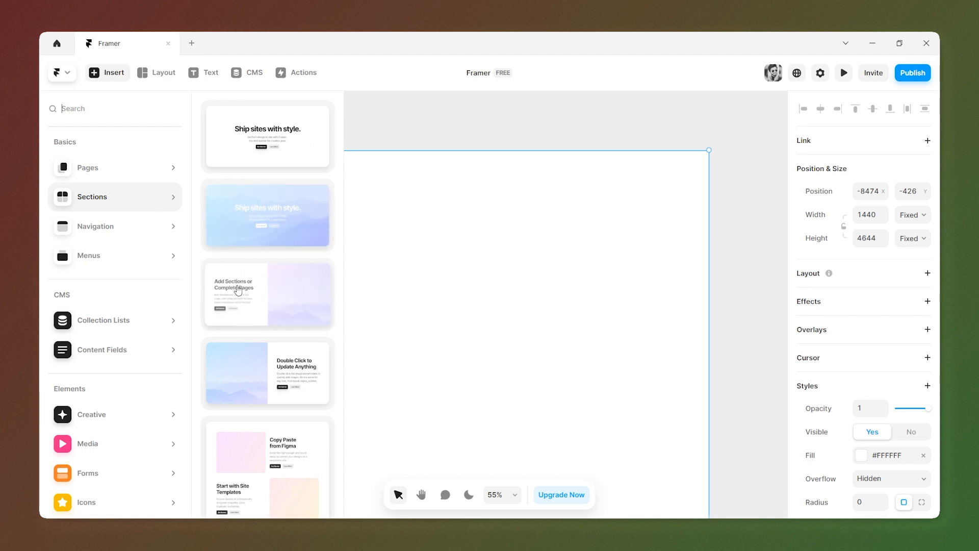
pyautogui.click(274, 291)
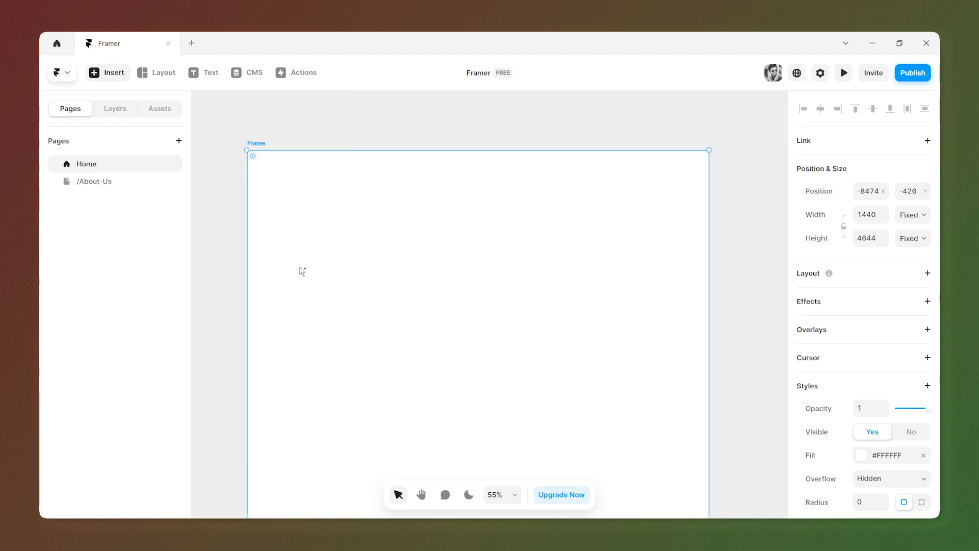
pyautogui.click(464, 232)
pyautogui.click(512, 266)
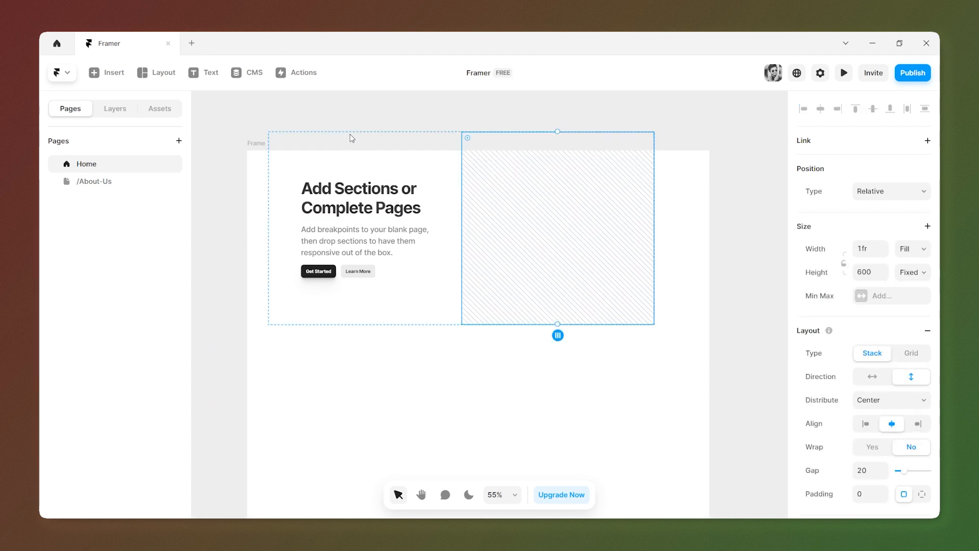
# Select the inserted section as a whole and try to change its position type
pyautogui.click(617, 361)
pyautogui.moveTo(638, 274); pyautogui.dragTo(551, 337)
pyautogui.click(549, 384)
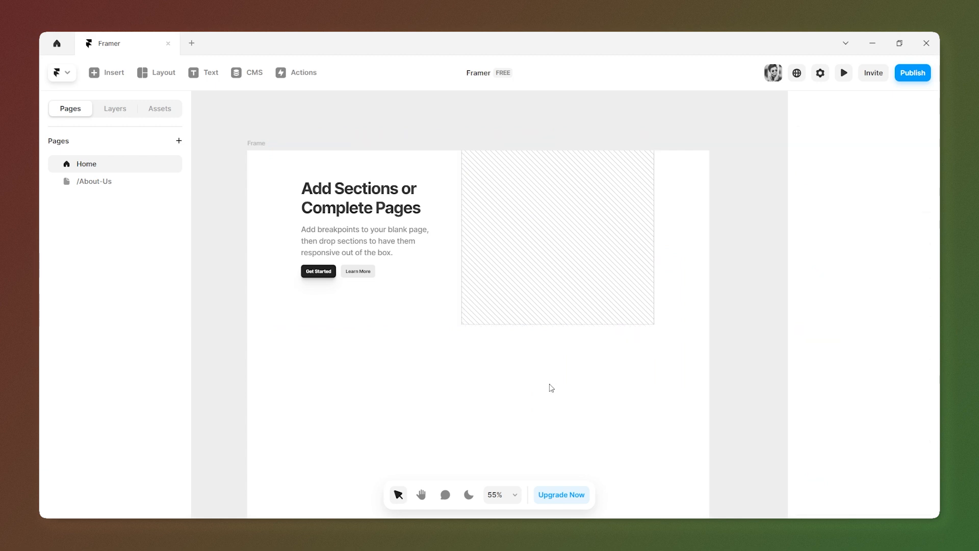
pyautogui.moveTo(339, 125); pyautogui.dragTo(542, 156)
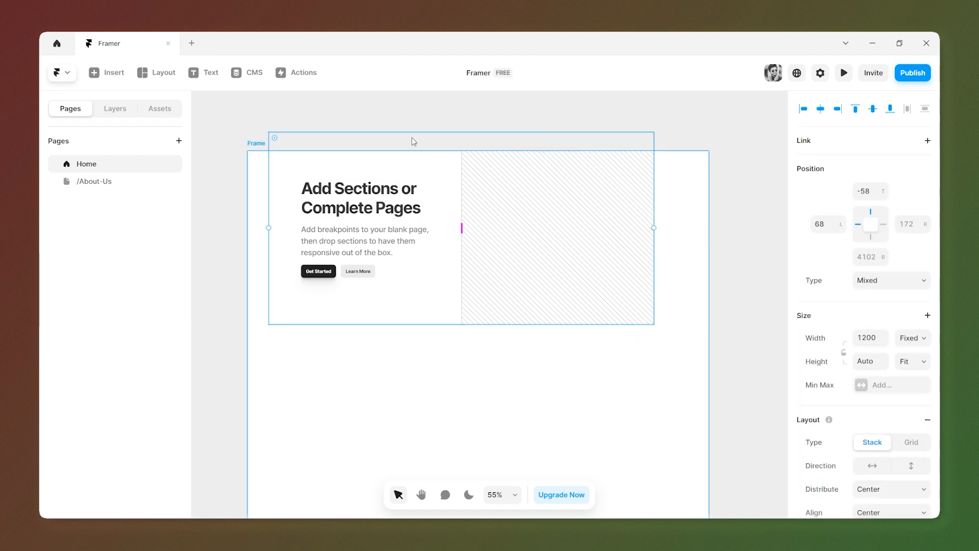
pyautogui.click(890, 282)
pyautogui.click(875, 312)
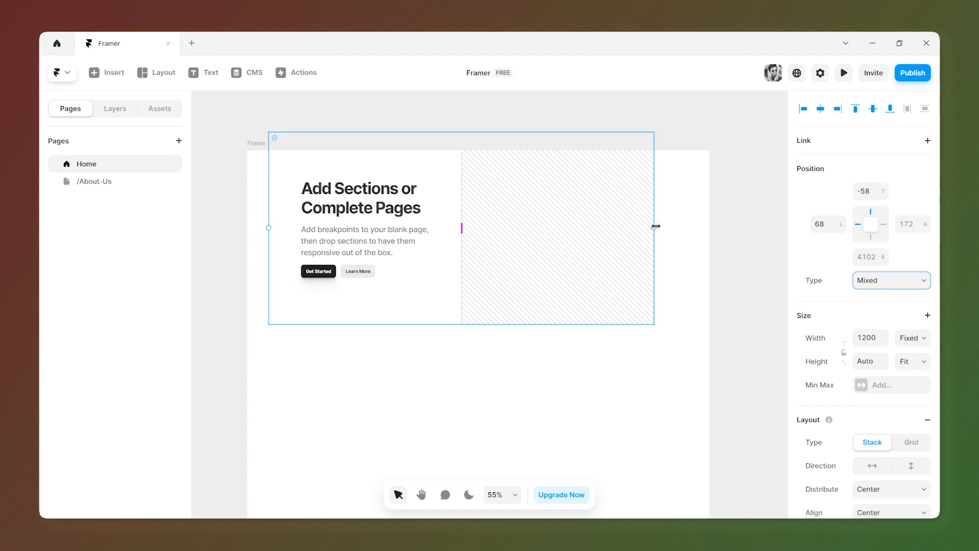
# Move the section down so it lies fully inside the frame, and select its "Add Sections or Complete Pages" heading
pyautogui.moveTo(626, 268); pyautogui.dragTo(627, 271)
pyautogui.click(597, 153)
pyautogui.click(391, 226)
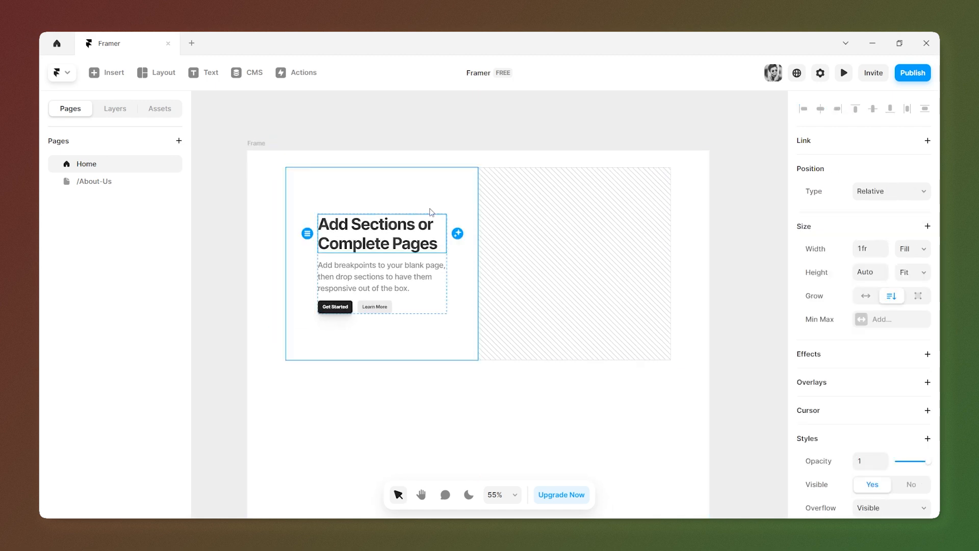
# Swap the section's two columns back and forth, ending with the striped placeholder before the heading and text column
pyautogui.click(432, 203)
pyautogui.moveTo(421, 203); pyautogui.dragTo(401, 204)
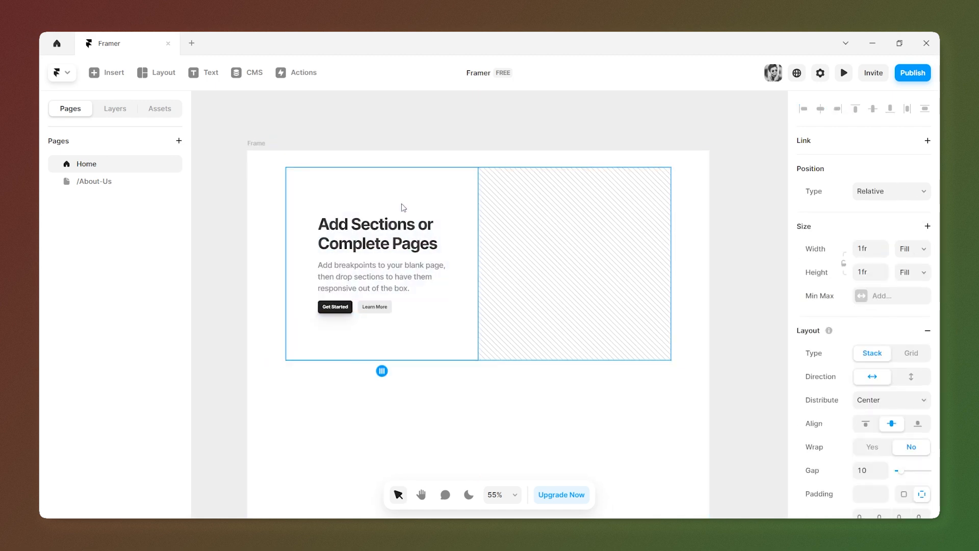
pyautogui.click(492, 259)
pyautogui.press('Left')
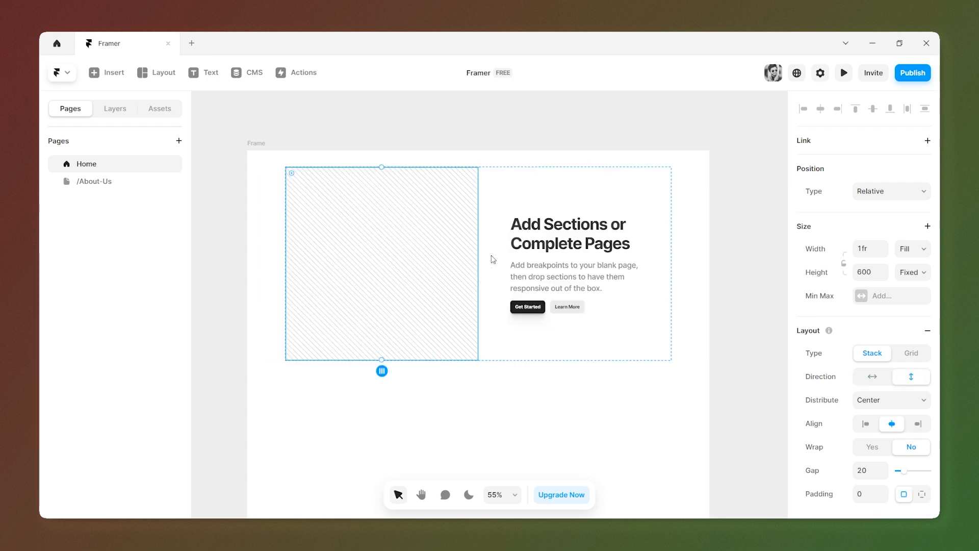
pyautogui.press('Right')
pyautogui.press('Left')
pyautogui.press('Right')
pyautogui.press('Left')
pyautogui.press('Right')
pyautogui.press('Left')
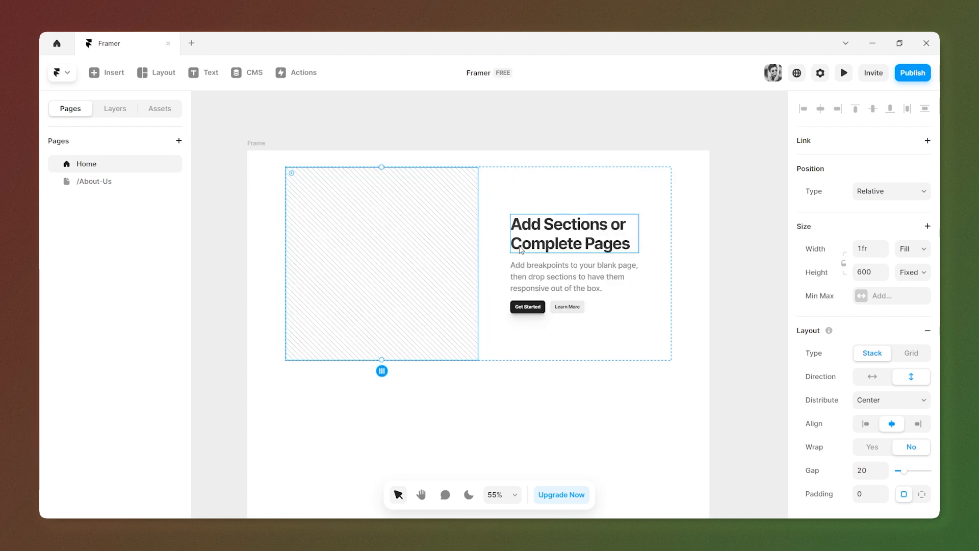
pyautogui.press('Escape')
# Insert the first ready-made light navigation bar near the upper edge of the frame
pyautogui.click(106, 72)
pyautogui.moveTo(134, 206)
pyautogui.scroll(-10, 317, 349)
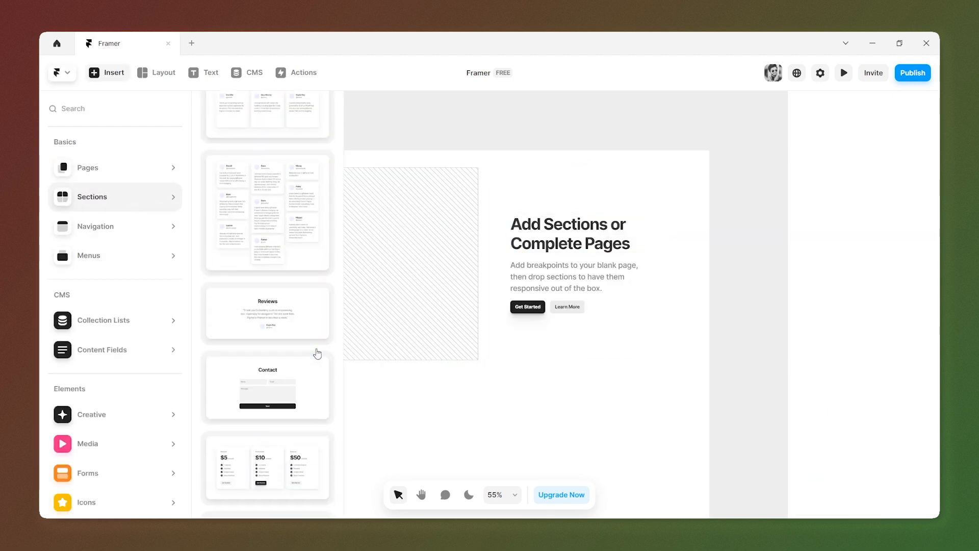
pyautogui.scroll(10, 316, 350)
pyautogui.moveTo(98, 231)
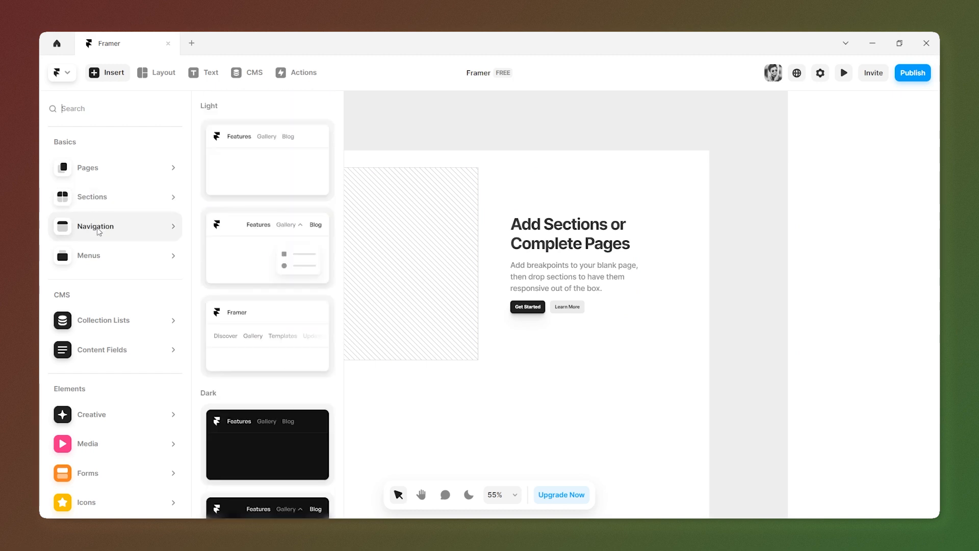
pyautogui.scroll(-3, 306, 352)
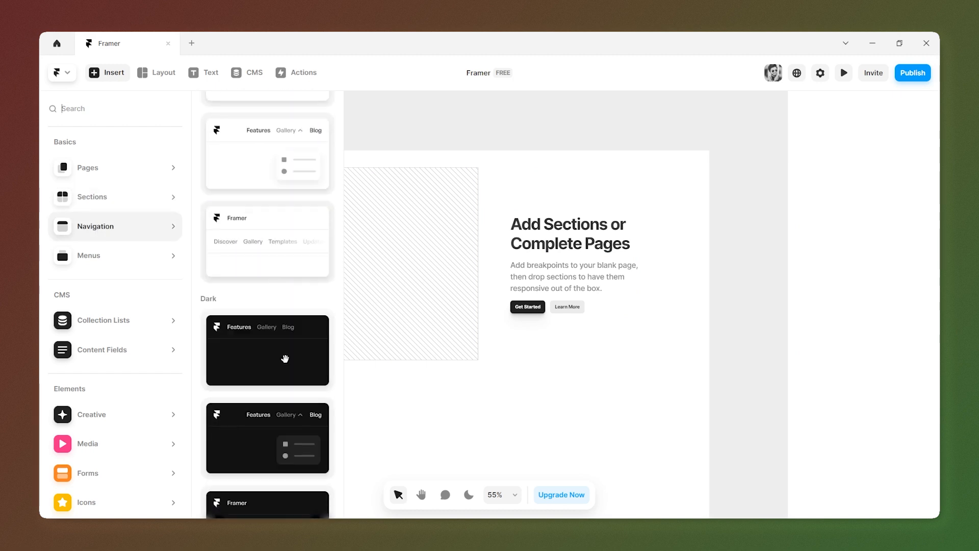
pyautogui.scroll(3, 275, 365)
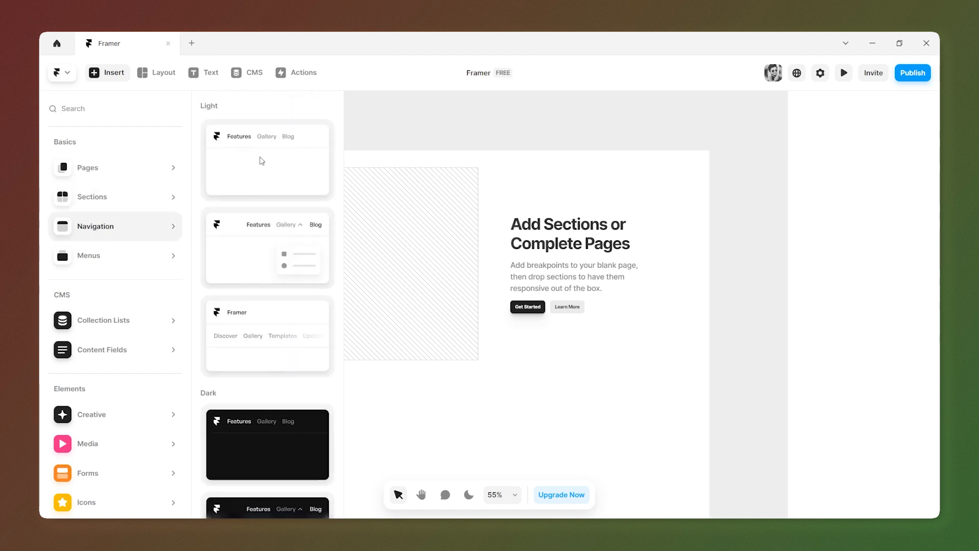
pyautogui.moveTo(412, 155); pyautogui.dragTo(413, 151)
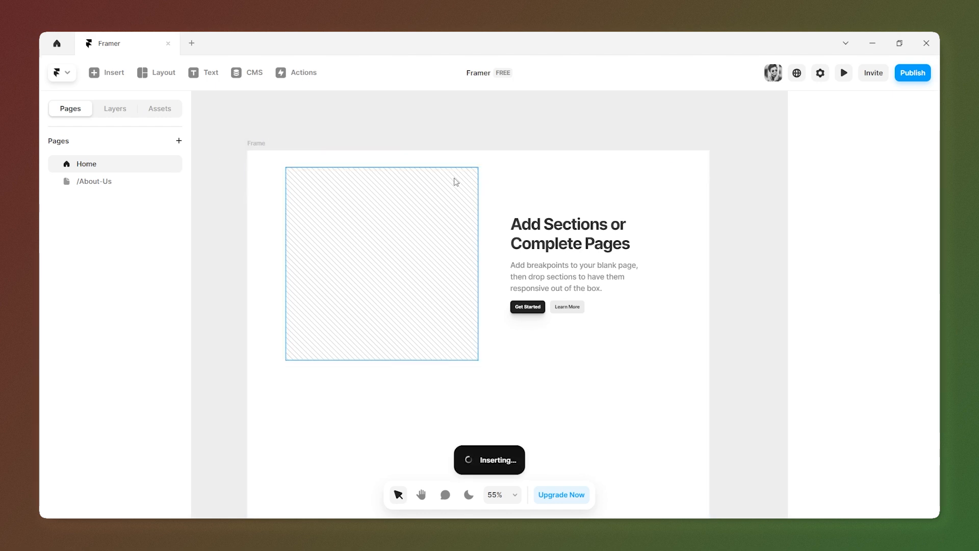
# Move the frame below the navigation bar, then place the bar flush in the frame's upper-left corner and stretch it to 1440 wide
pyautogui.click(428, 156)
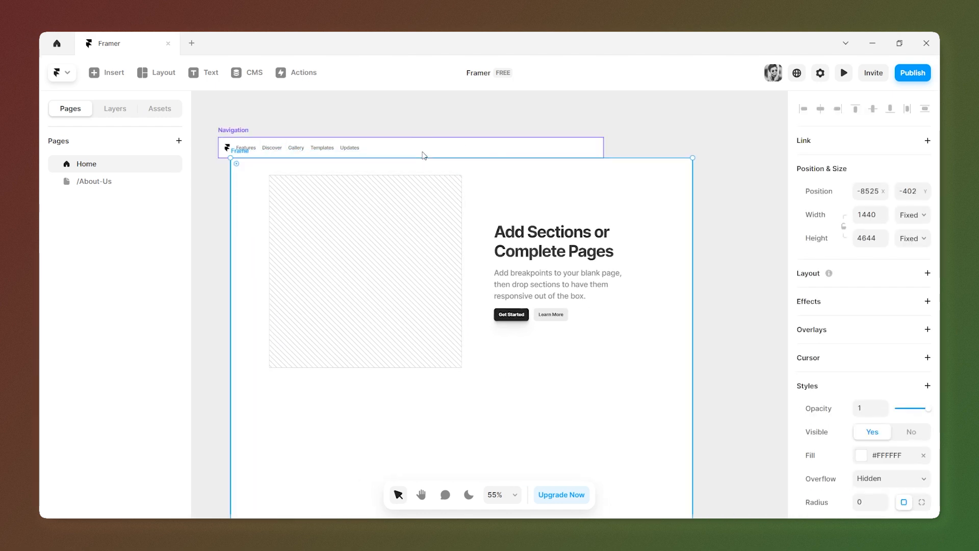
pyautogui.moveTo(355, 167); pyautogui.dragTo(338, 185)
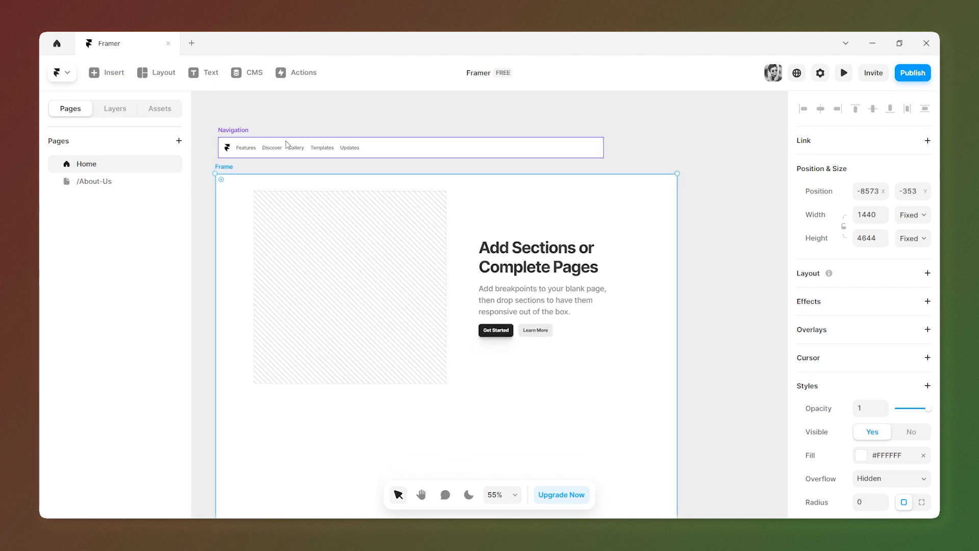
pyautogui.moveTo(237, 138); pyautogui.dragTo(229, 190)
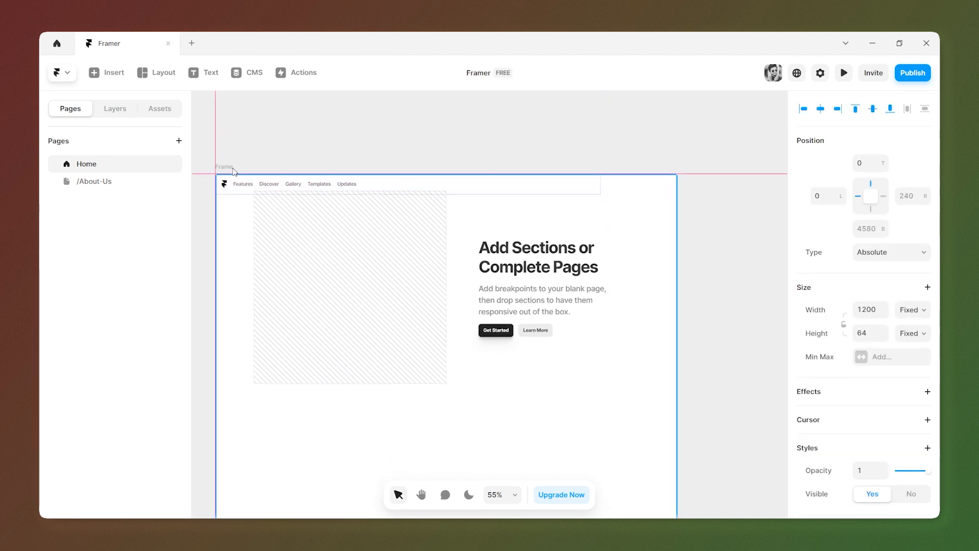
pyautogui.moveTo(601, 185); pyautogui.dragTo(677, 186)
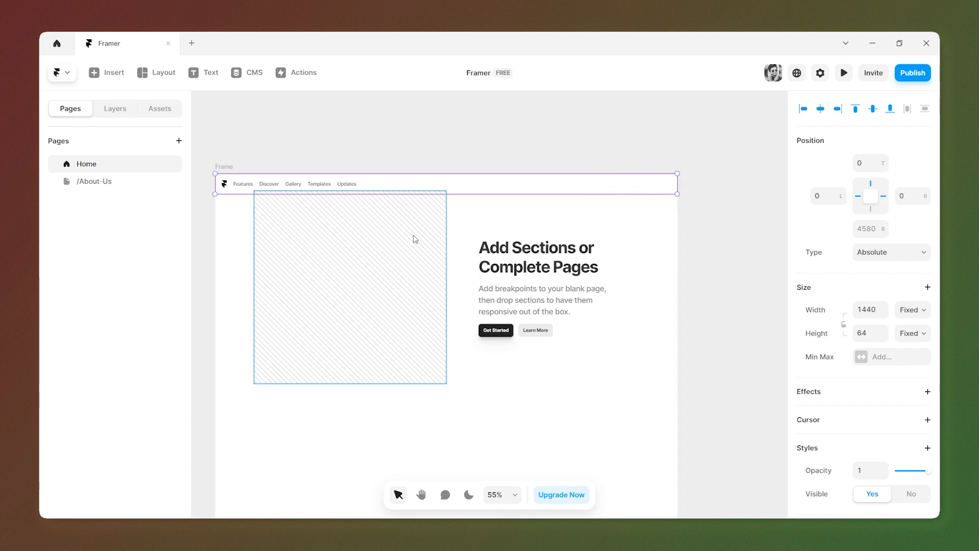
# Insert the creative Fit Text element on the canvas above the frame
pyautogui.click(416, 240)
pyautogui.click(106, 73)
pyautogui.moveTo(122, 245)
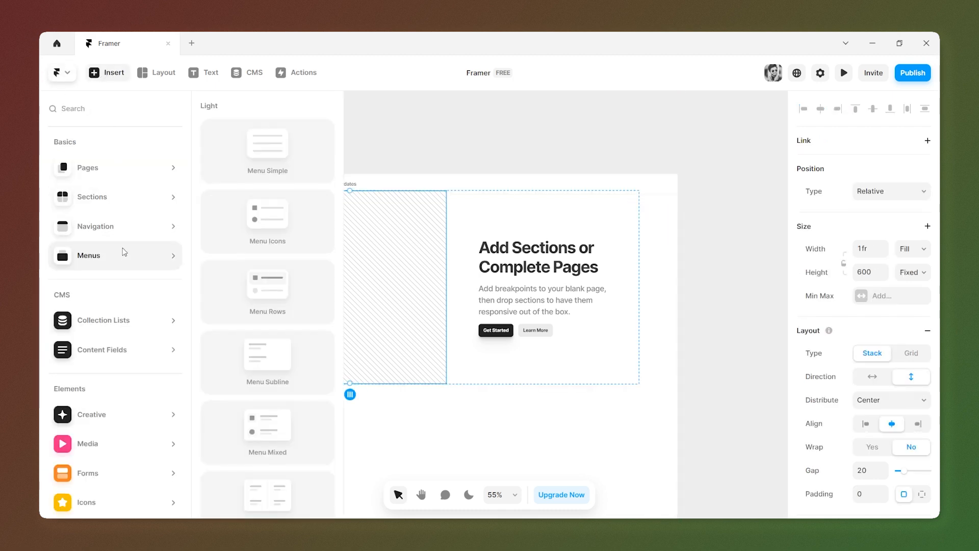
pyautogui.scroll(-10, 220, 260)
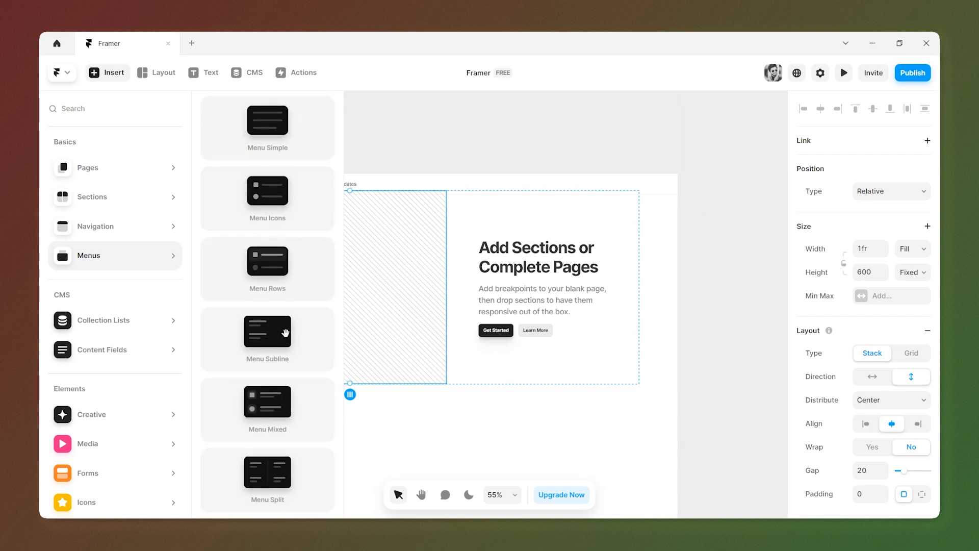
pyautogui.moveTo(86, 325)
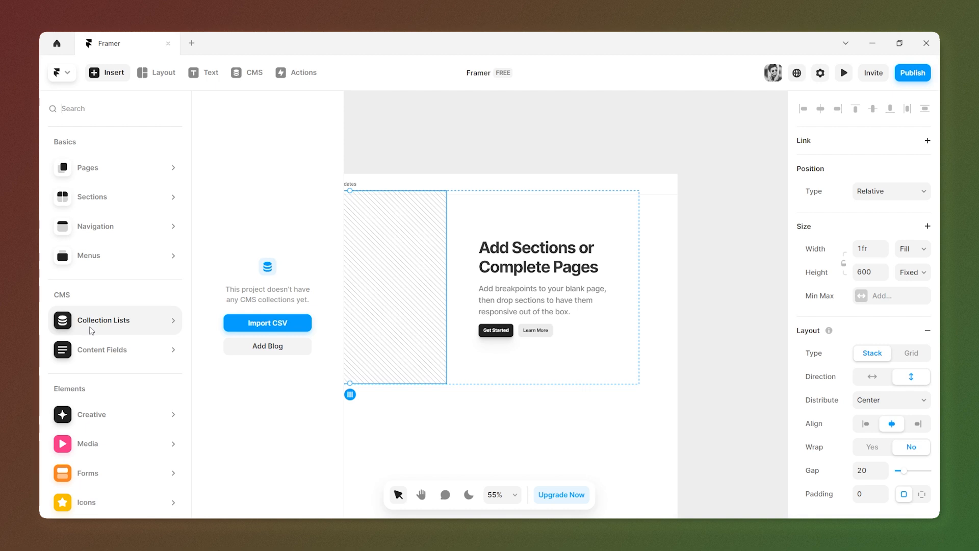
pyautogui.scroll(-3, 121, 384)
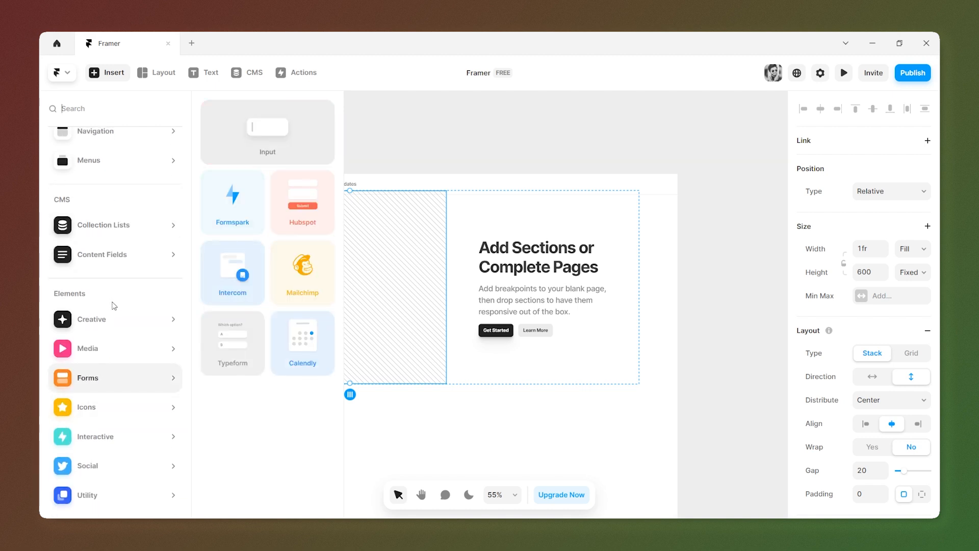
pyautogui.moveTo(267, 130); pyautogui.dragTo(509, 130)
# Inspect the Fit text up close, open its content for editing and leave it without edits
pyautogui.scroll(5, 508, 130)
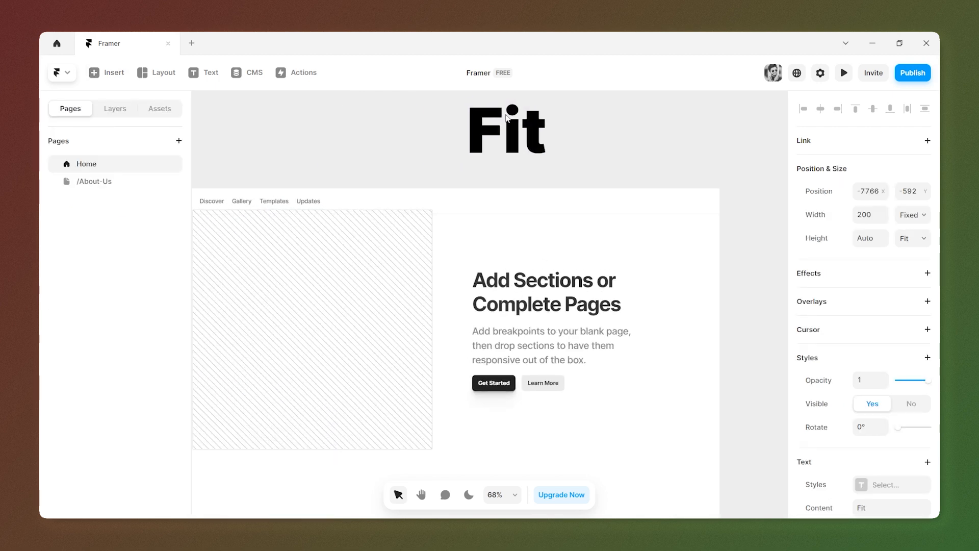
pyautogui.doubleClick(502, 237)
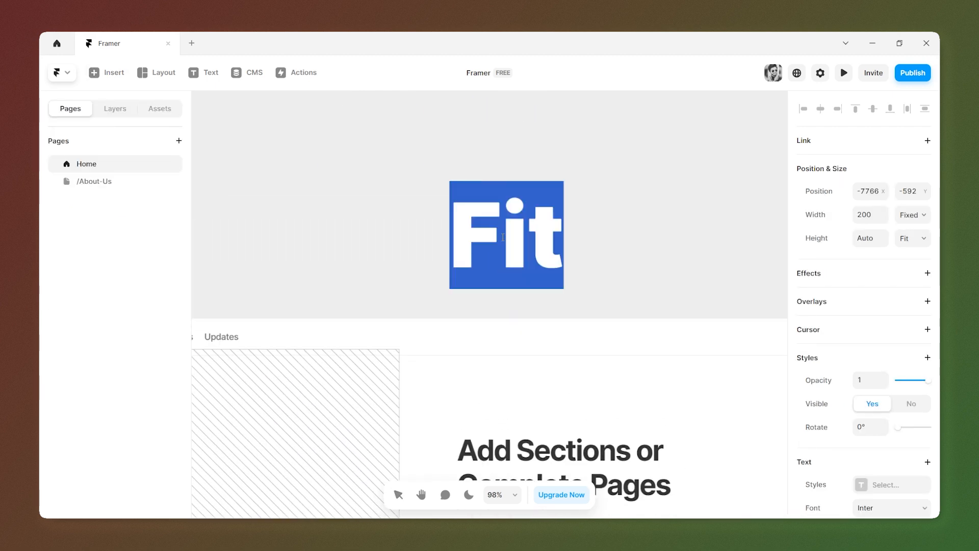
pyautogui.click(652, 322)
pyautogui.scroll(-6, 449, 220)
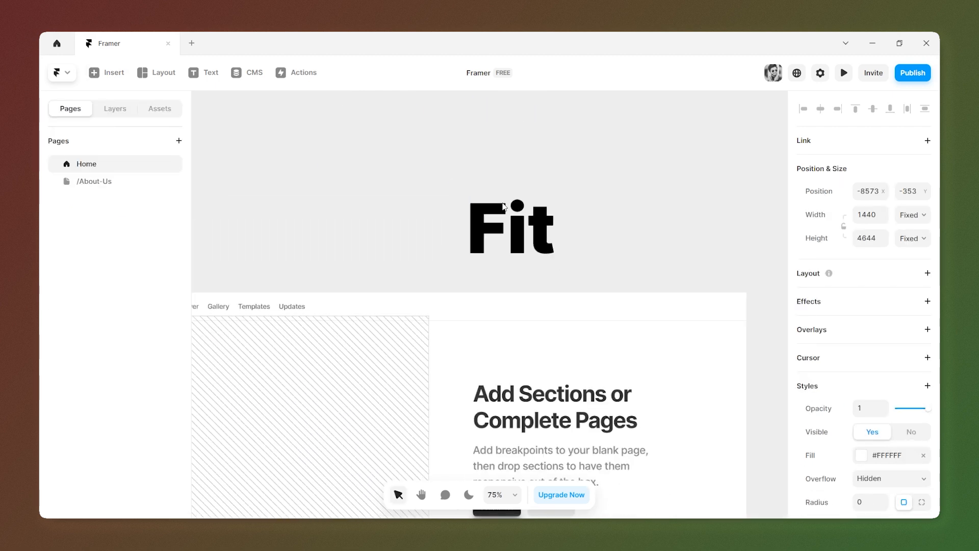
pyautogui.scroll(-10, 287, 232)
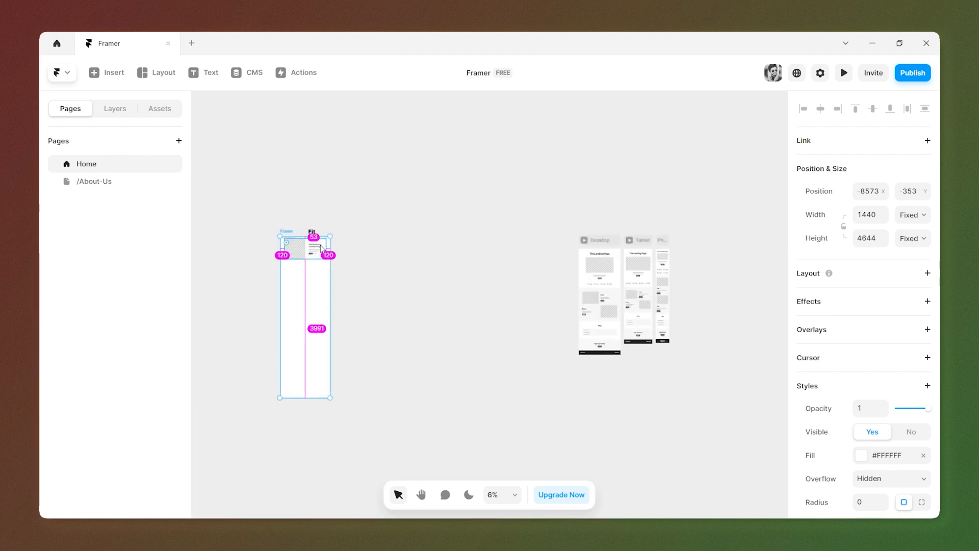
pyautogui.scroll(6, 321, 244)
pyautogui.click(99, 76)
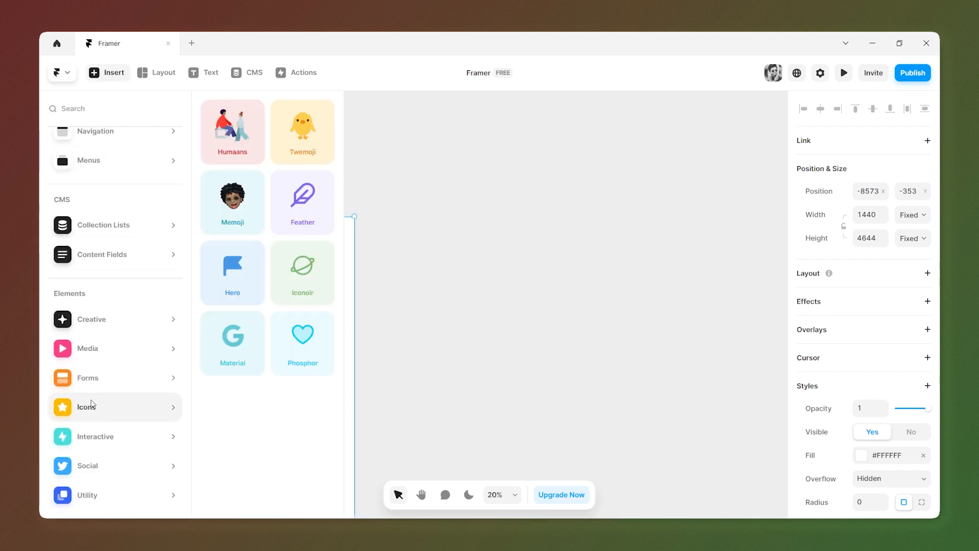
pyautogui.moveTo(129, 336)
pyautogui.click(503, 244)
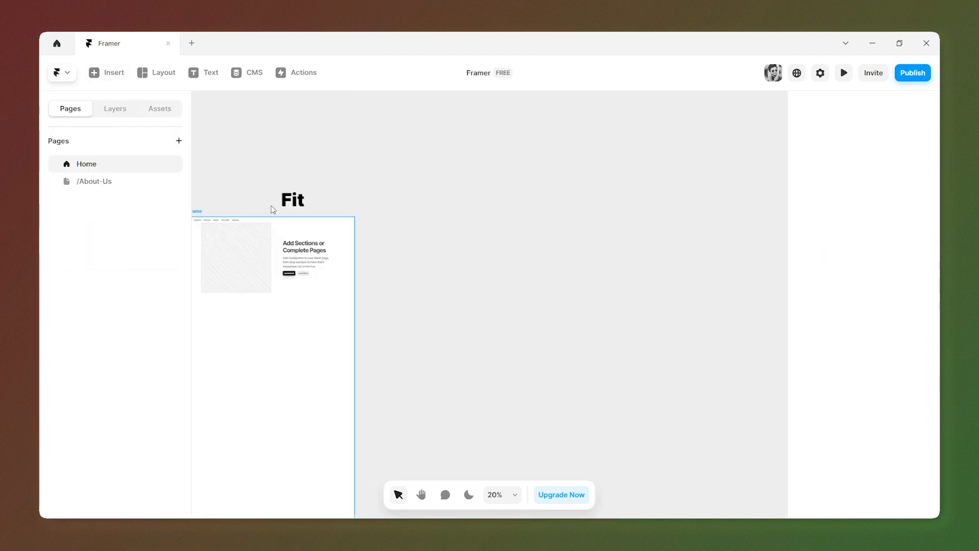
# Move the Fit text to the empty canvas to the right of the frame, level with the frame's upper edge
pyautogui.click(292, 207)
pyautogui.click(293, 198)
pyautogui.moveTo(294, 201); pyautogui.dragTo(431, 230)
pyautogui.click(588, 191)
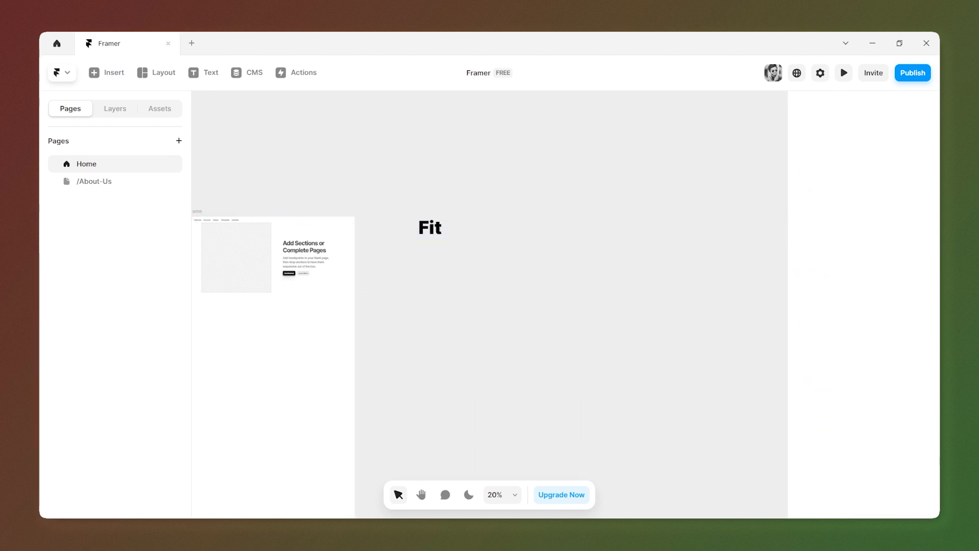
# Select the Fit text and review its size, style and text properties
pyautogui.click(440, 232)
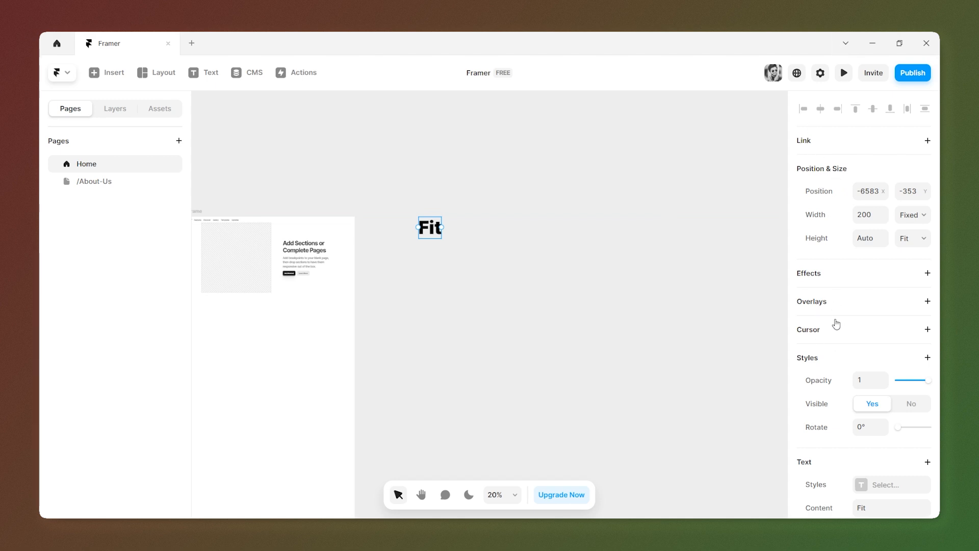
pyautogui.scroll(-5, 818, 362)
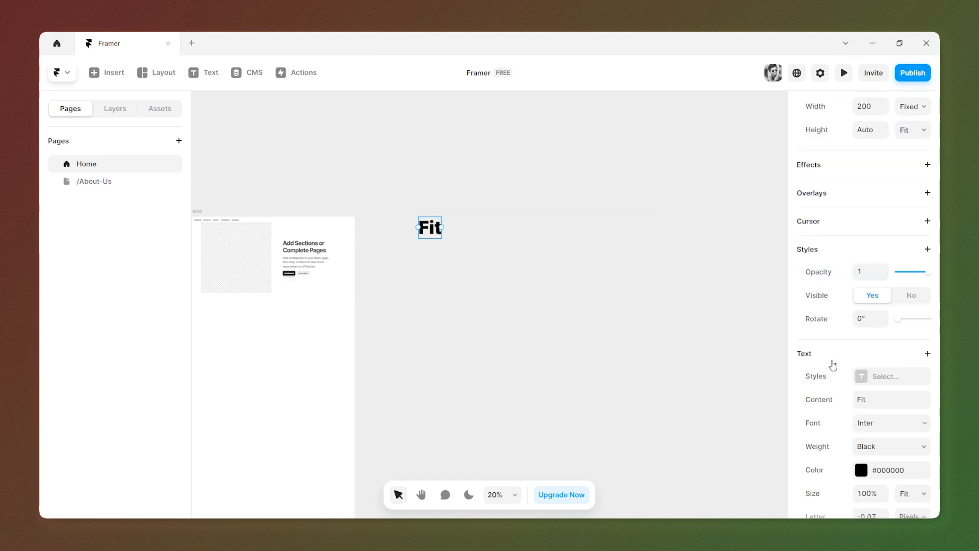
pyautogui.scroll(5, 817, 427)
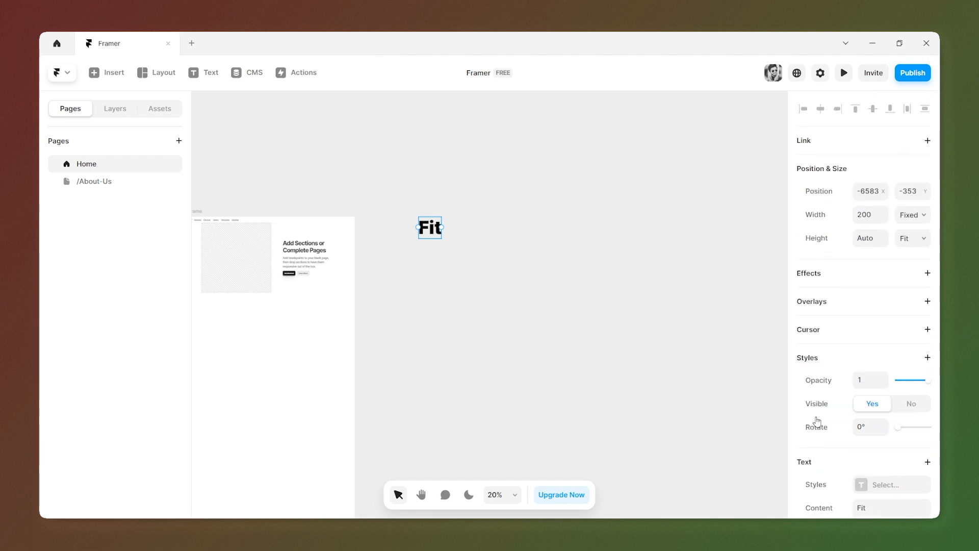
# Select the Desktop breakpoint of the ready-made landing page
pyautogui.scroll(-10, 643, 307)
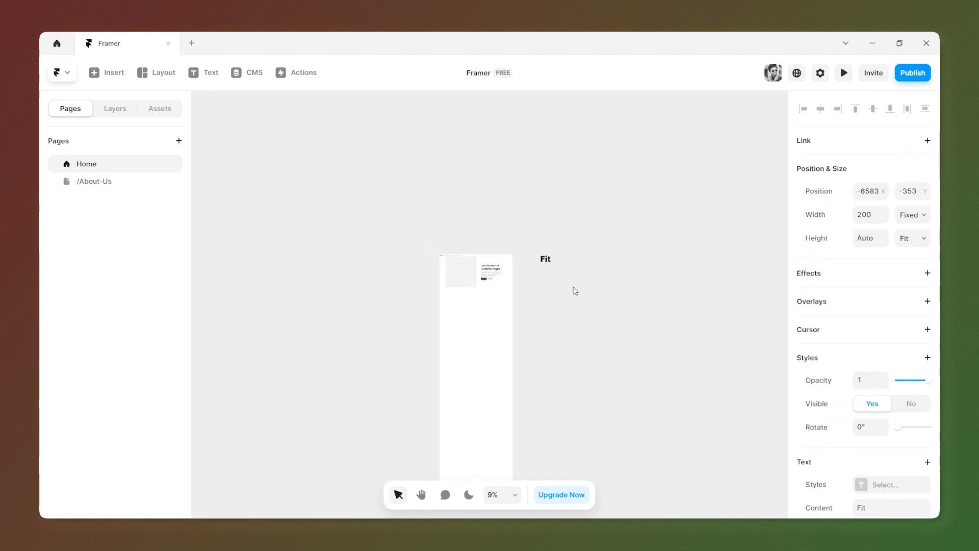
pyautogui.hscroll(5, 662, 319)
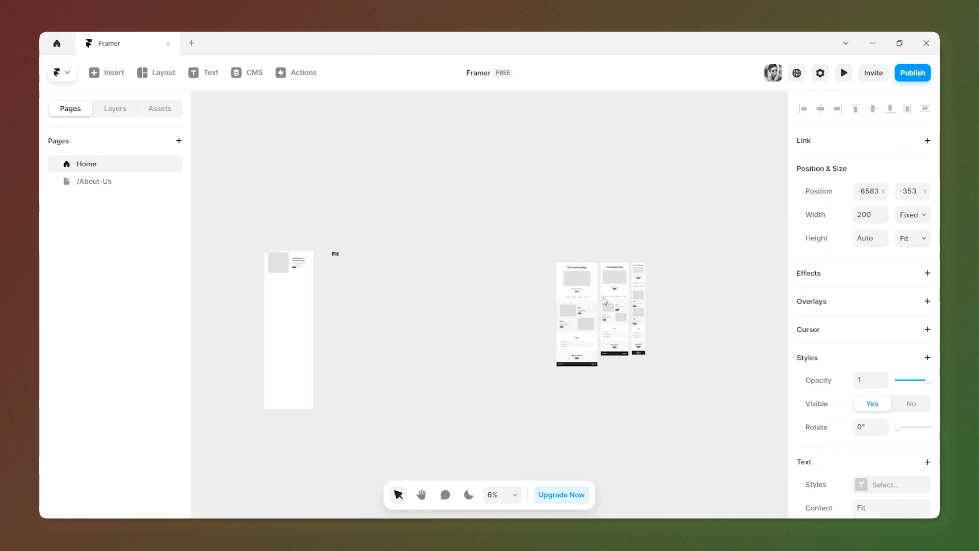
pyautogui.scroll(5, 588, 277)
pyautogui.scroll(8, 588, 276)
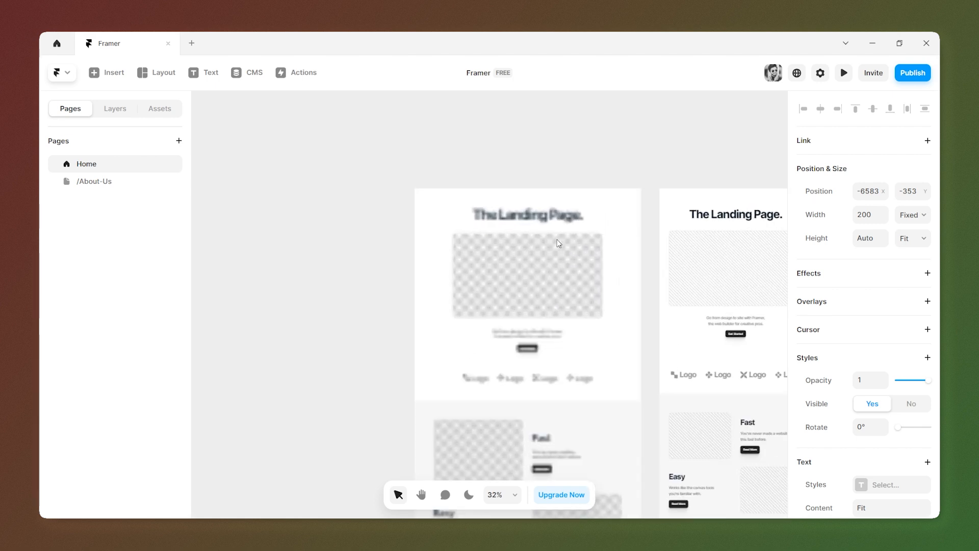
pyautogui.click(362, 133)
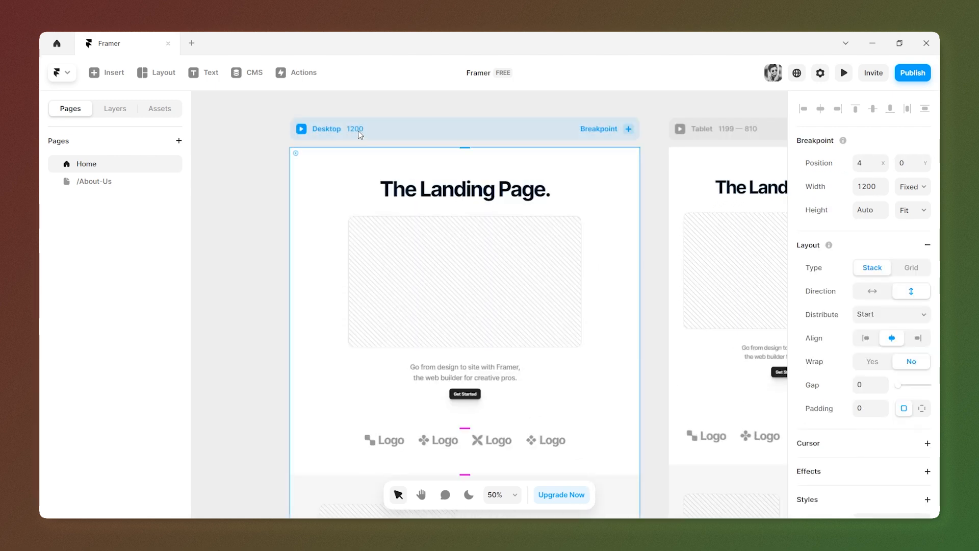
# Insert the Eventbrite Sign Up utility element below the Get Started button in the Desktop breakpoint's hero section
pyautogui.click(99, 76)
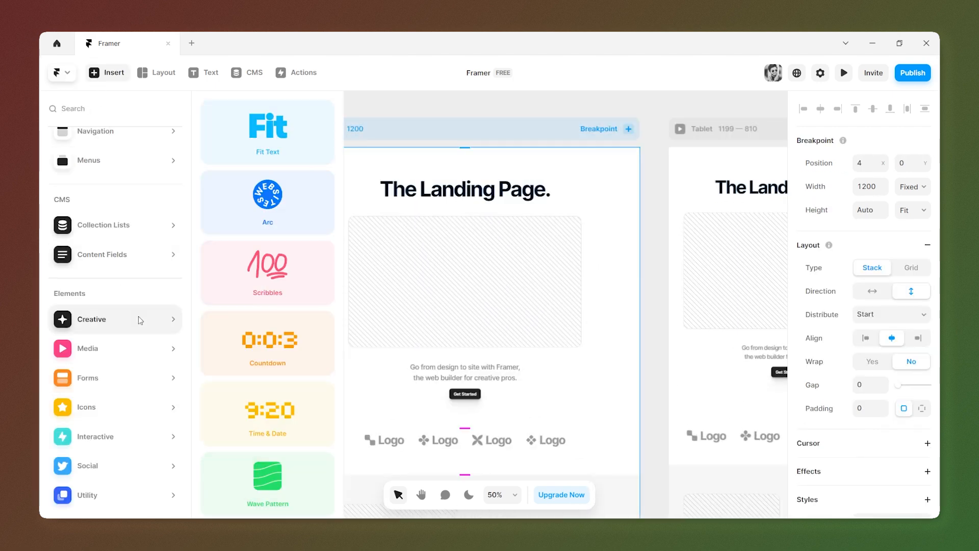
pyautogui.moveTo(139, 348)
pyautogui.moveTo(124, 497)
pyautogui.scroll(-2, 272, 370)
pyautogui.scroll(2, 270, 375)
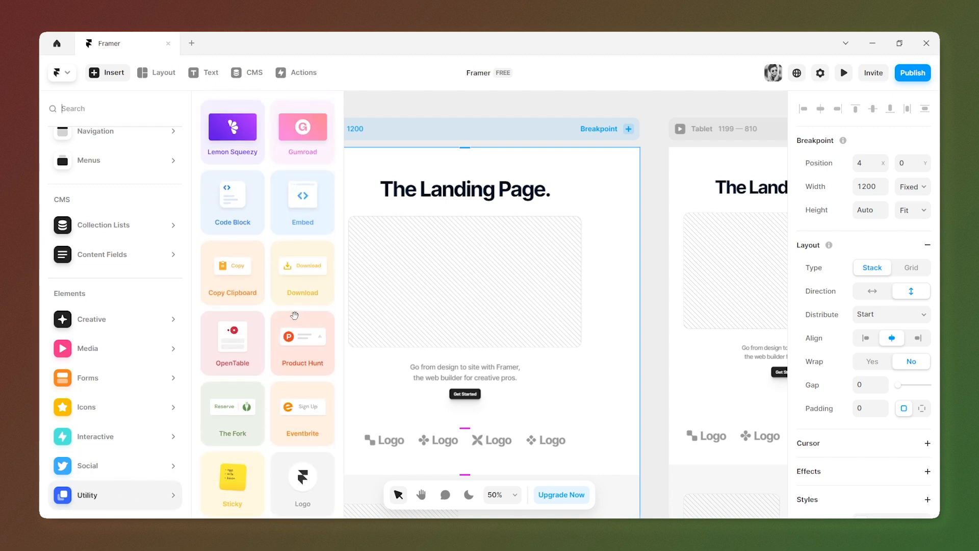
pyautogui.moveTo(311, 390); pyautogui.dragTo(470, 408)
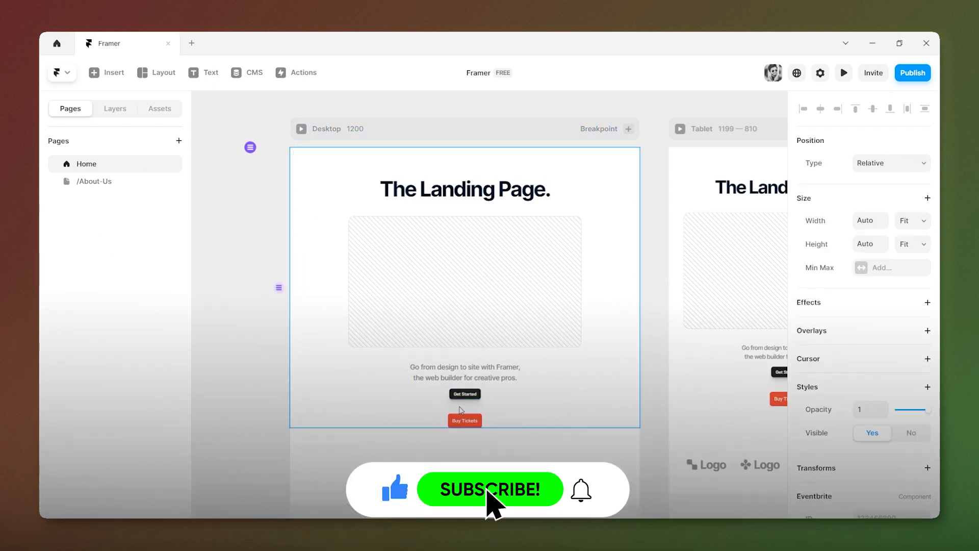
pyautogui.scroll(10, 469, 441)
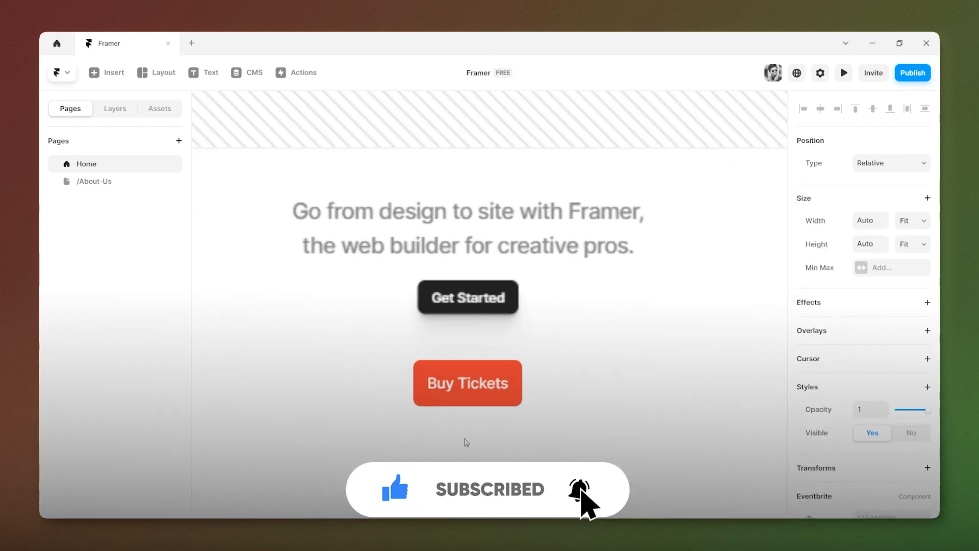
pyautogui.scroll(-10, 451, 334)
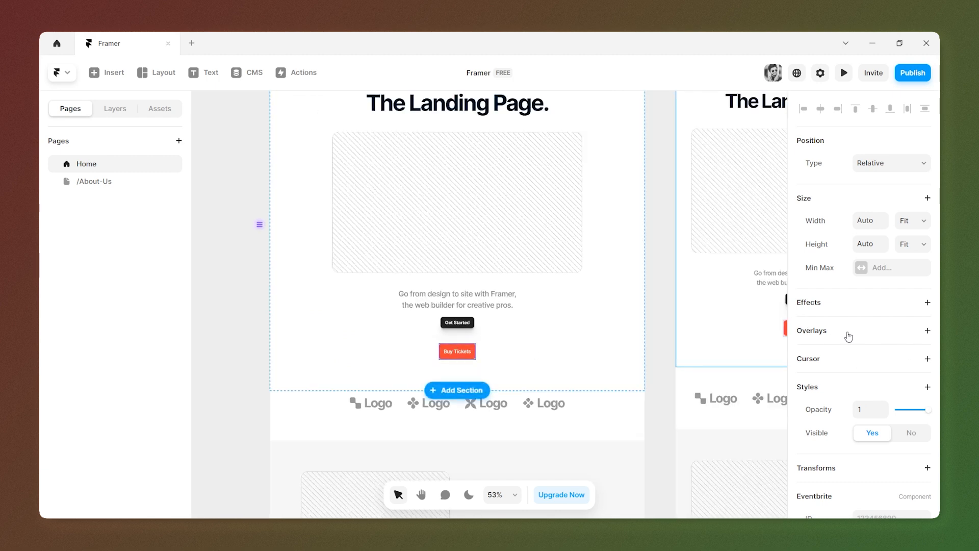
# Try out a darker red fill with a different hue and opacity on the Buy Tickets button
pyautogui.scroll(-6, 848, 336)
pyautogui.scroll(-5, 420, 343)
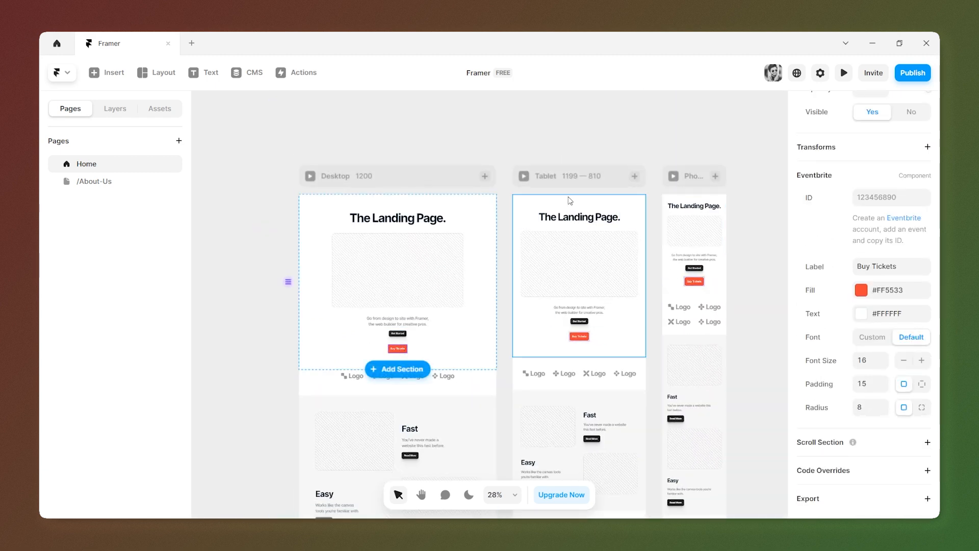
pyautogui.scroll(5, 394, 357)
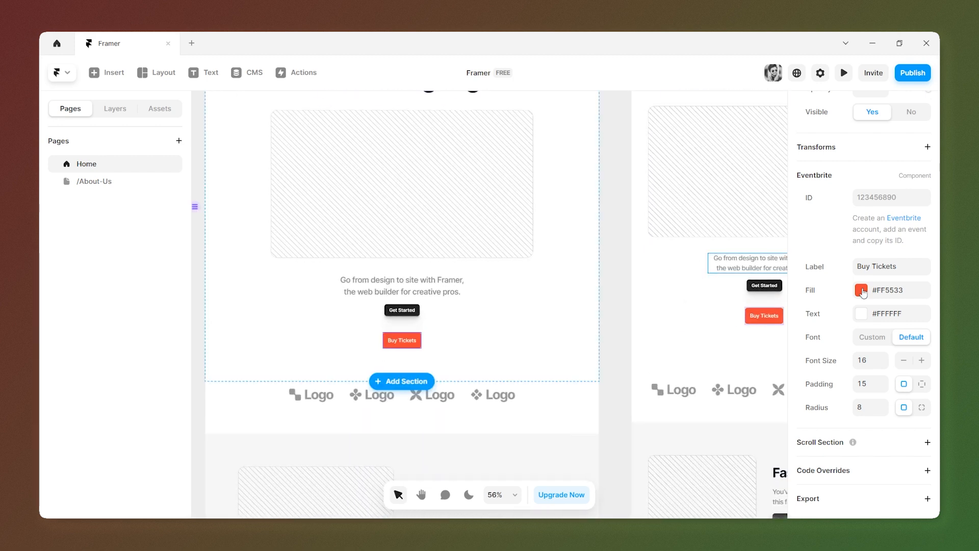
pyautogui.click(862, 291)
pyautogui.moveTo(728, 335); pyautogui.dragTo(764, 328)
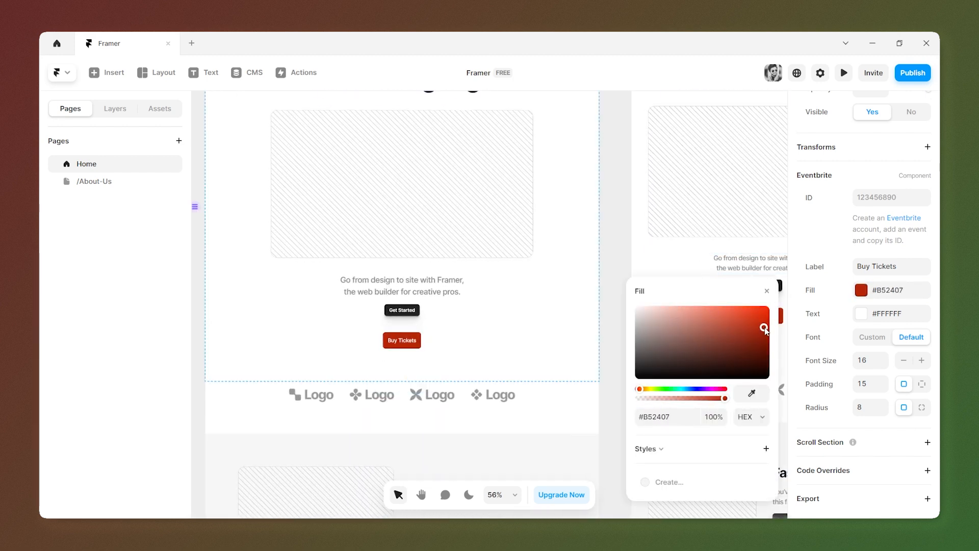
pyautogui.moveTo(704, 389); pyautogui.dragTo(725, 390)
pyautogui.moveTo(724, 398); pyautogui.dragTo(658, 398)
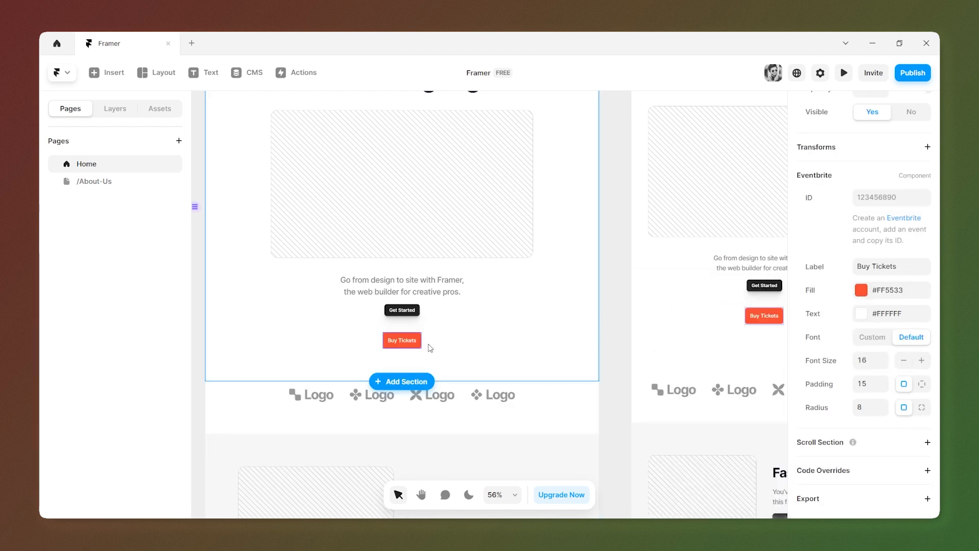
# Add a Hover effect to the Buy Tickets button in the Desktop breakpoint
pyautogui.scroll(6, 819, 284)
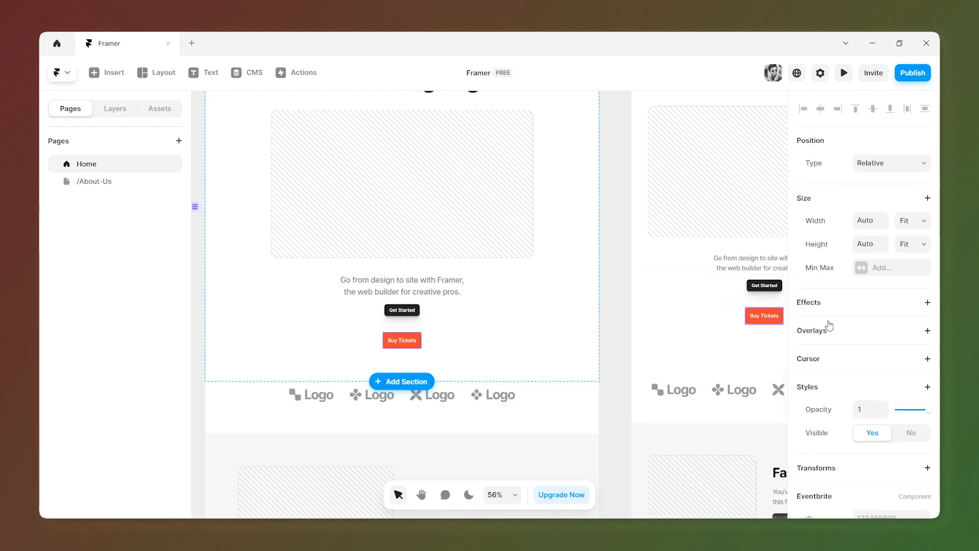
pyautogui.click(826, 305)
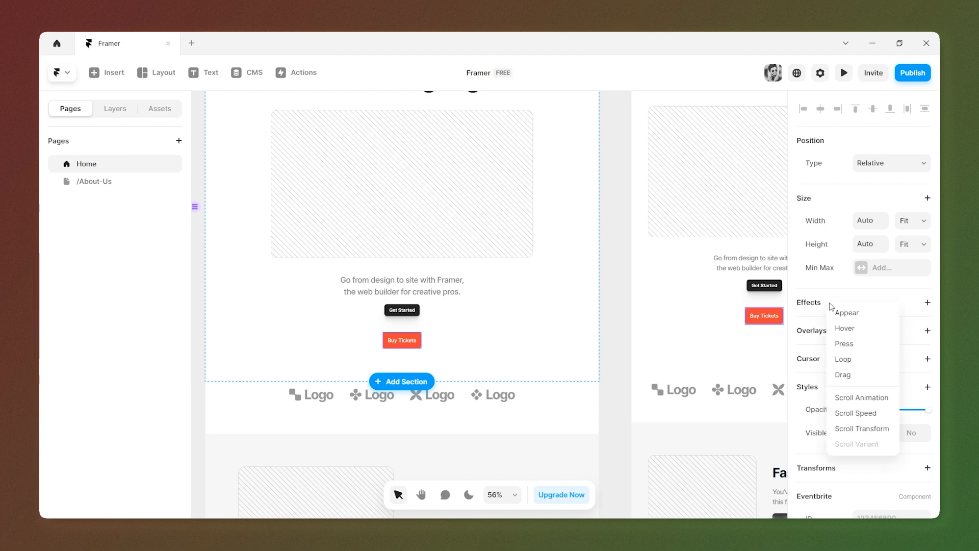
pyautogui.click(850, 330)
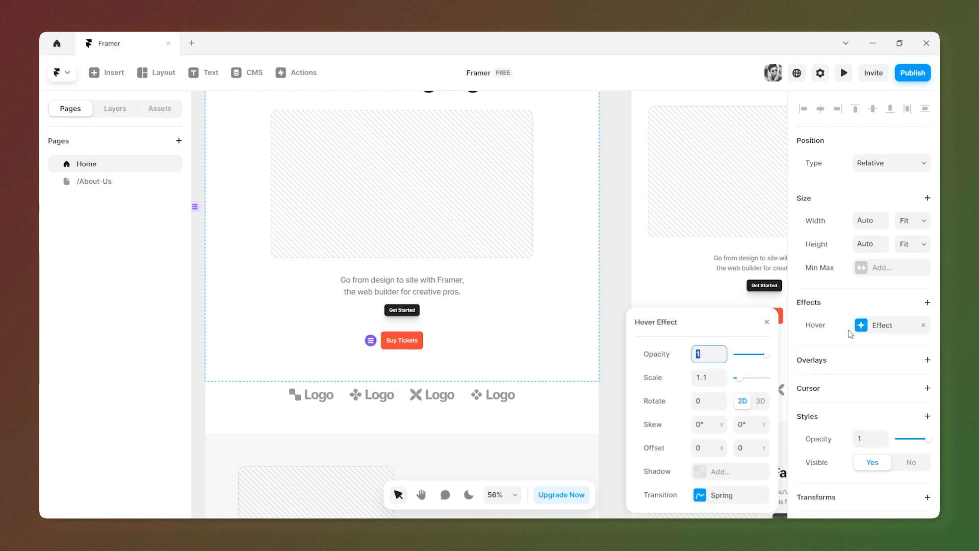
# Switch the hover effect's rotation to 3D and set it to 5 on X, Y and Z
pyautogui.click(761, 402)
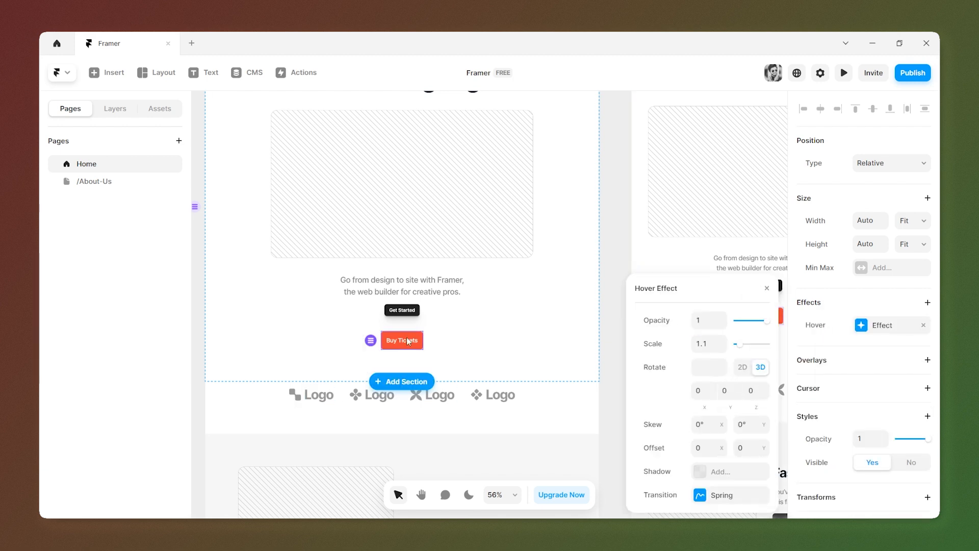
pyautogui.click(694, 393)
pyautogui.click(732, 393)
pyautogui.click(749, 391)
pyautogui.click(665, 393)
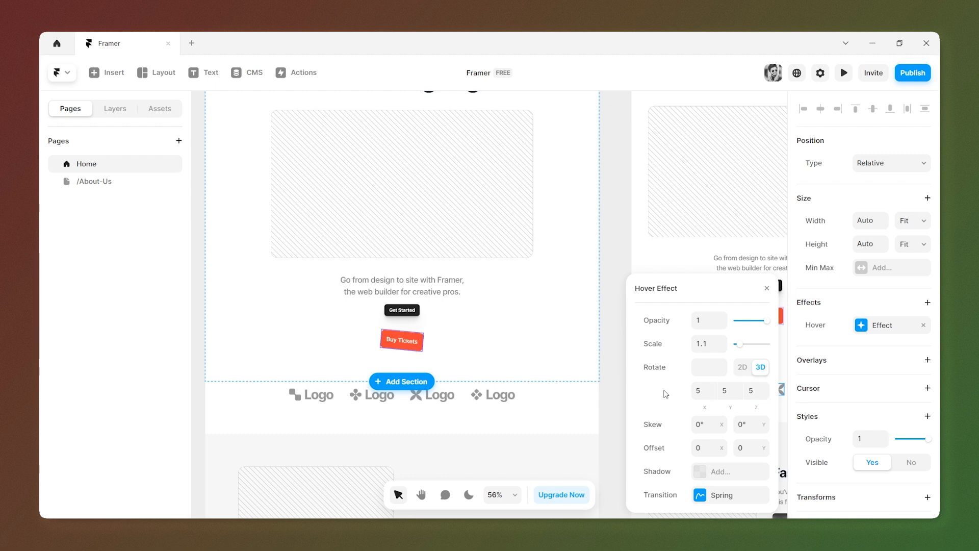
pyautogui.scroll(-1, 398, 394)
pyautogui.click(554, 318)
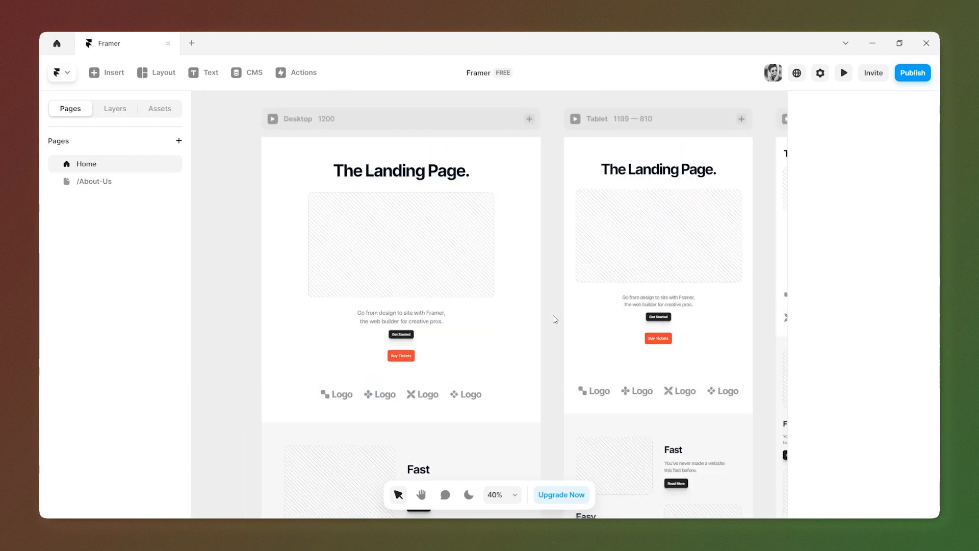
# Preview the Desktop breakpoint to check the Buy Tickets button's hover effect, and return to the editor
pyautogui.click(351, 127)
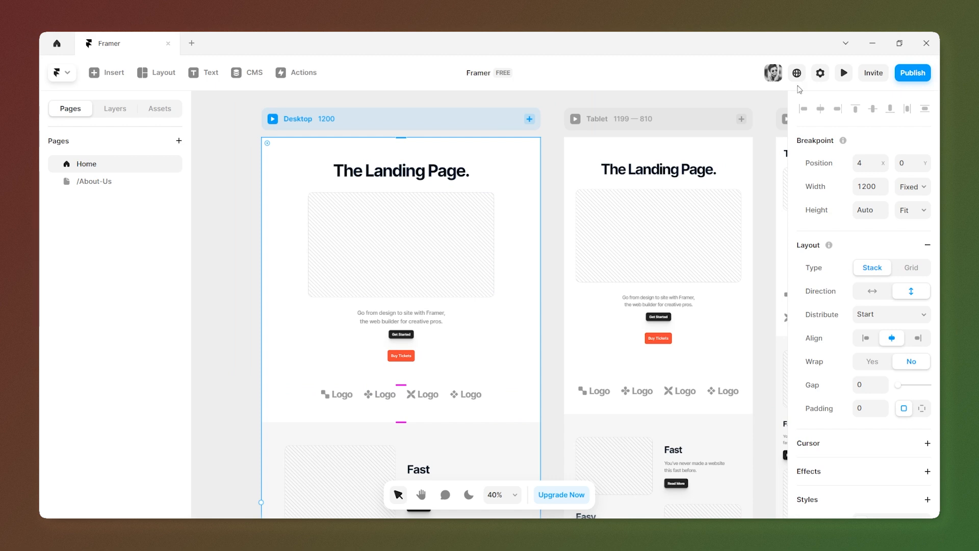
pyautogui.click(844, 74)
pyautogui.scroll(-5, 485, 324)
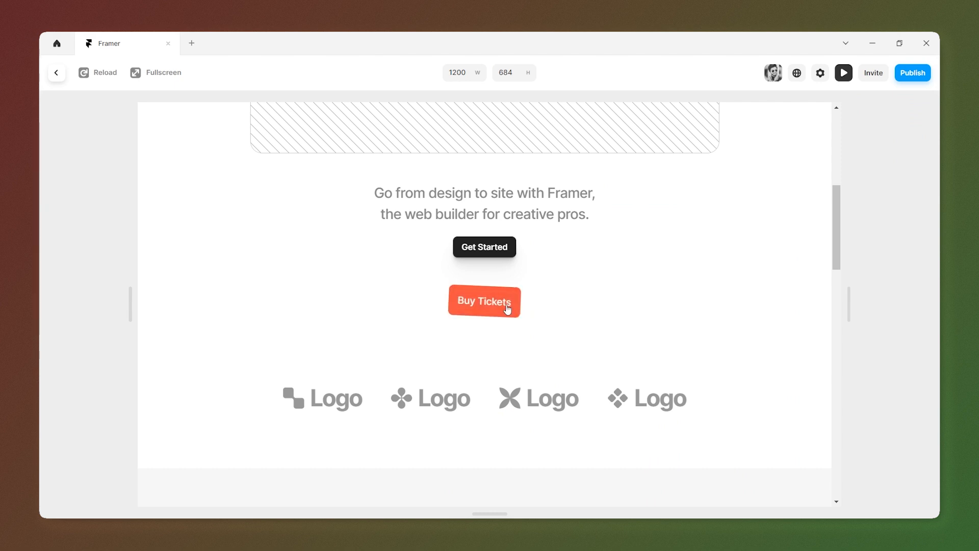
pyautogui.click(846, 73)
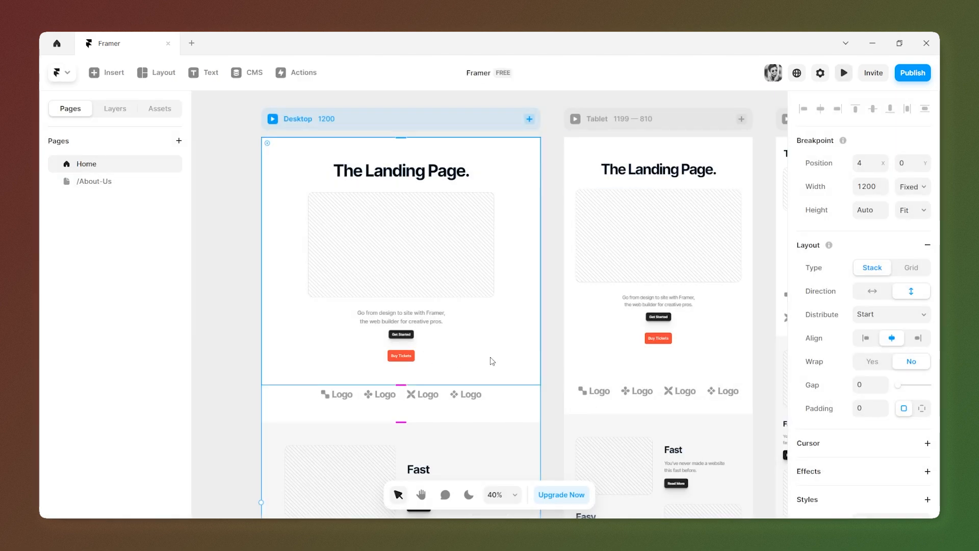
# Select the Get Started button in the Desktop hero section and review its layout and style properties
pyautogui.scroll(3, 408, 342)
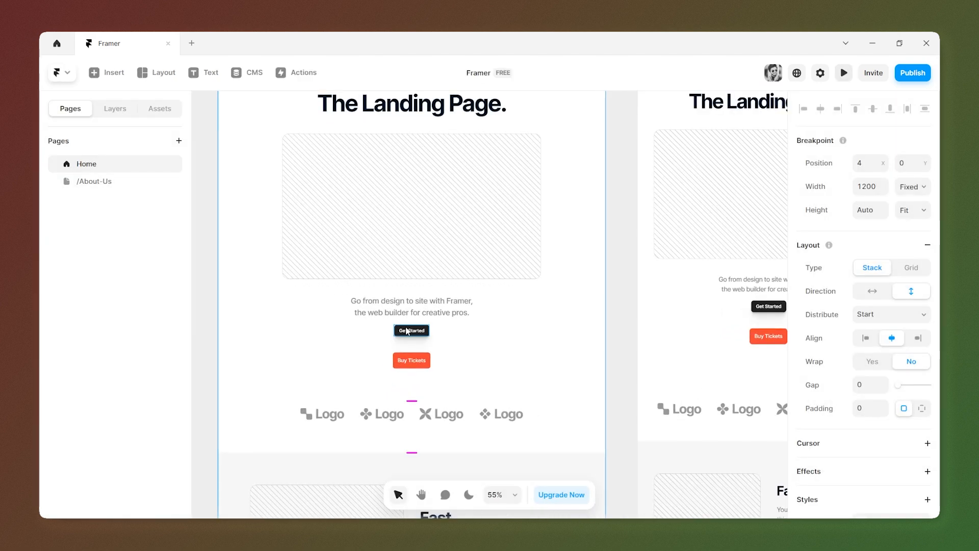
pyautogui.click(408, 332)
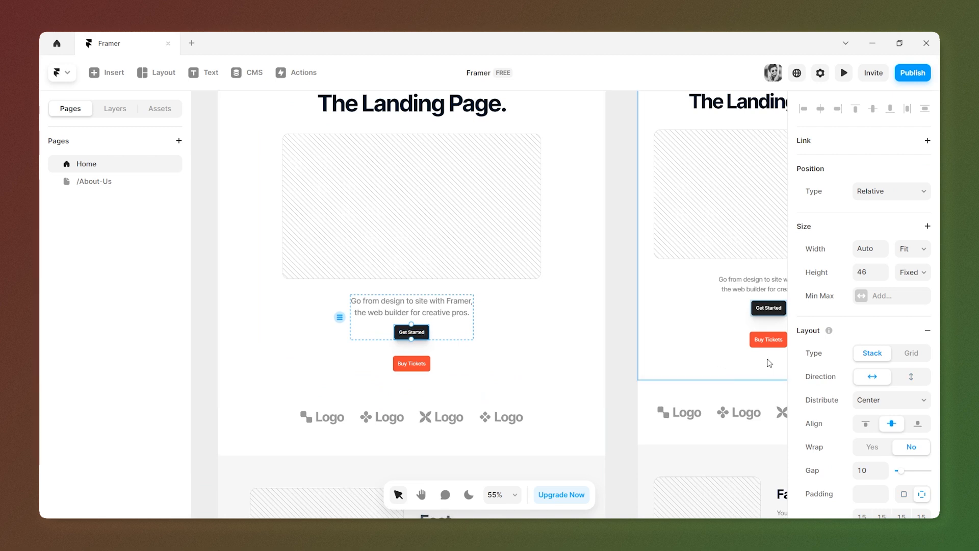
pyautogui.scroll(-10, 827, 414)
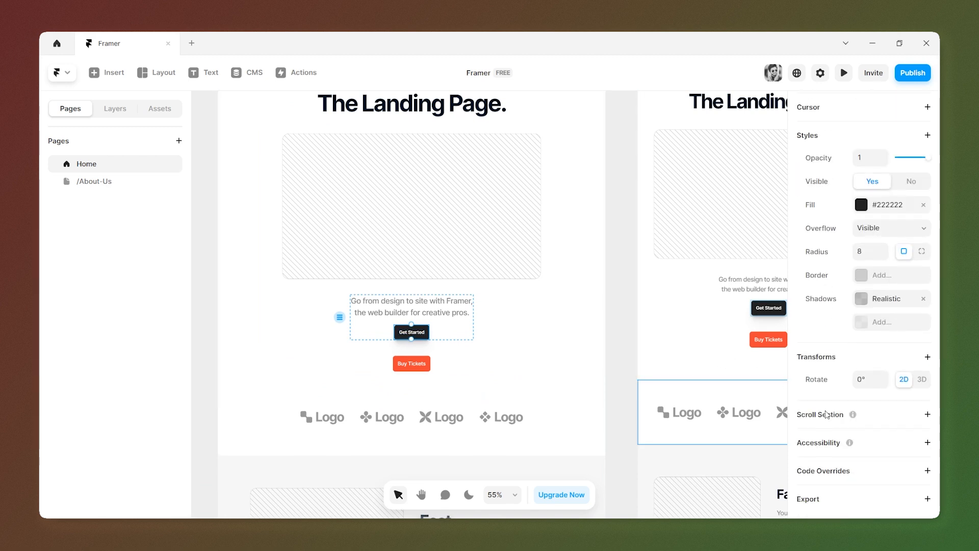
pyautogui.scroll(3, 859, 330)
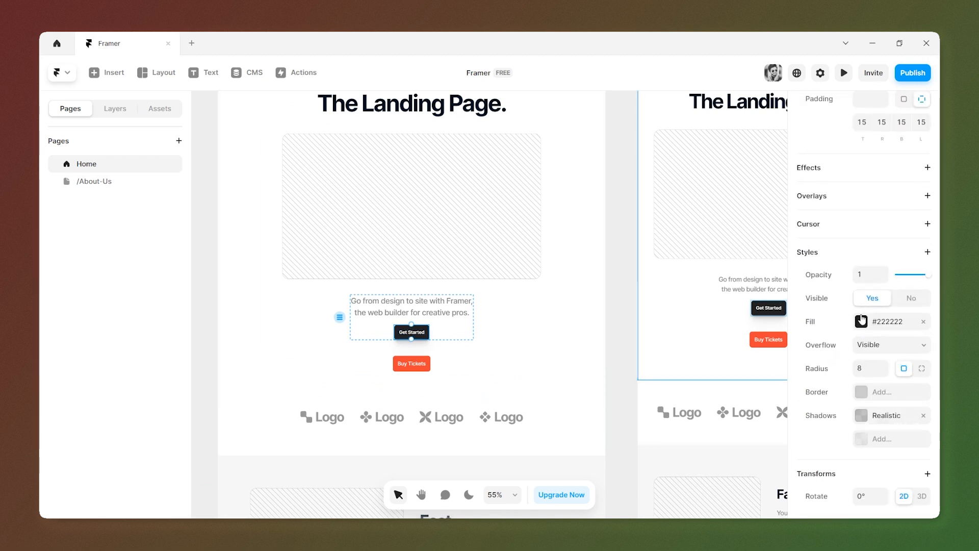
pyautogui.scroll(-1, 293, 320)
pyautogui.scroll(-4, 292, 320)
pyautogui.scroll(5, 319, 156)
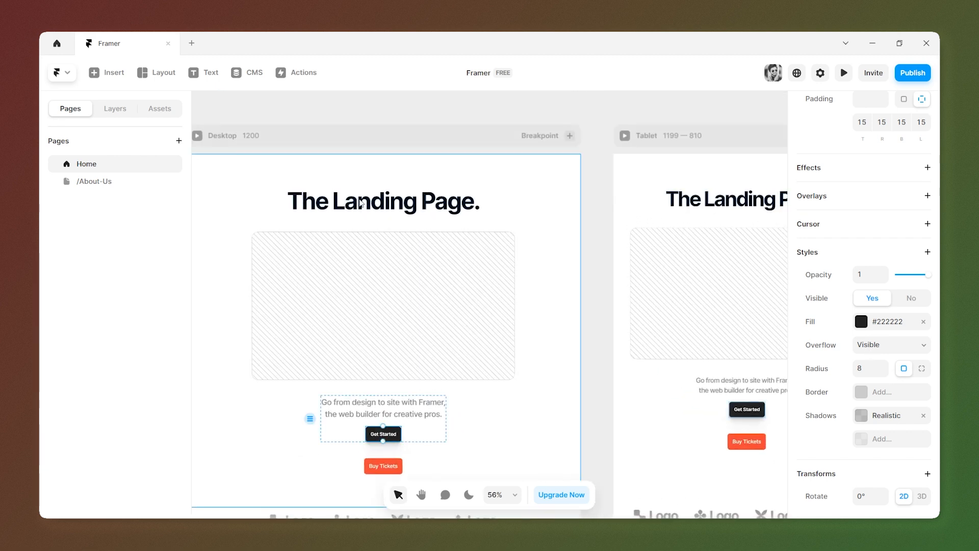
# Change the font of the whole "The Landing Page." heading in the Desktop breakpoint to Poppins
pyautogui.click(360, 203)
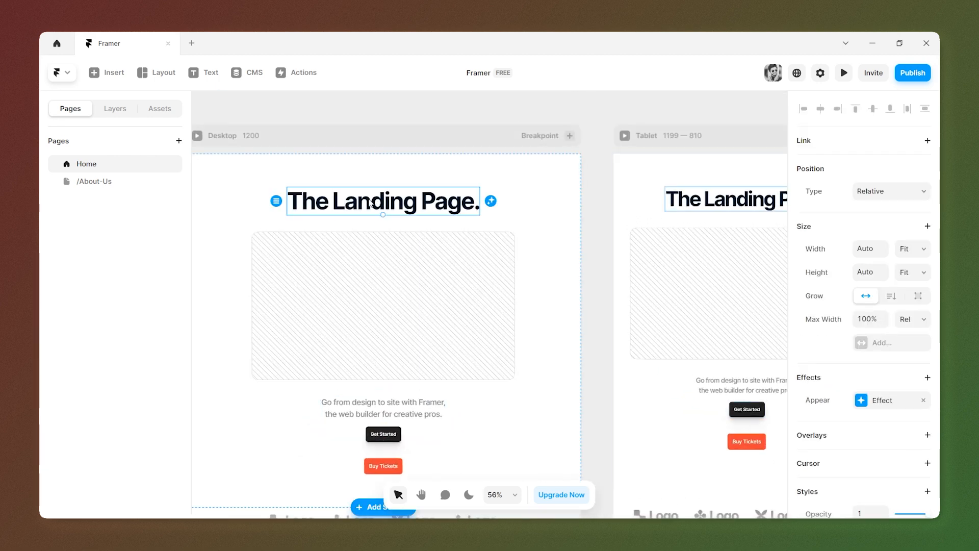
pyautogui.doubleClick(371, 201)
pyautogui.hotkey('ctrl', 'a')
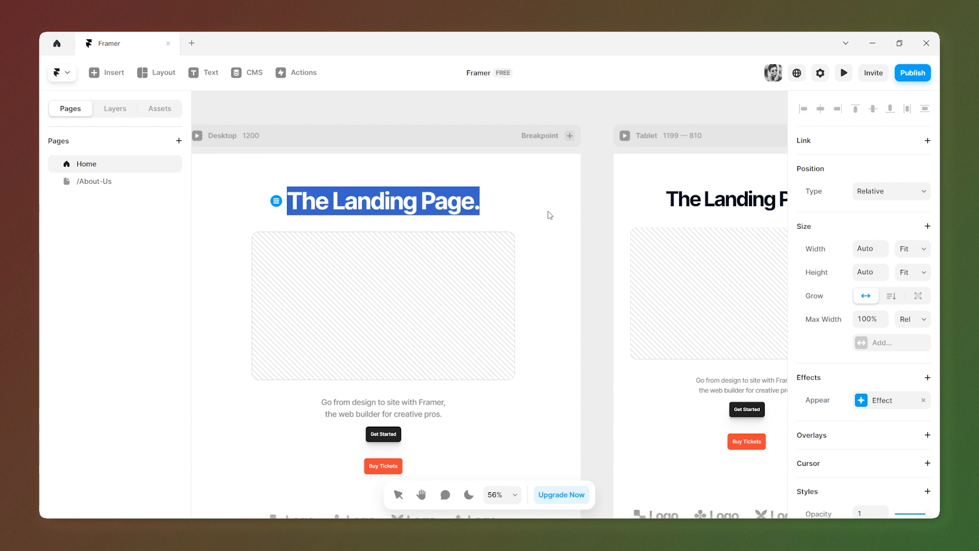
pyautogui.scroll(-8, 842, 286)
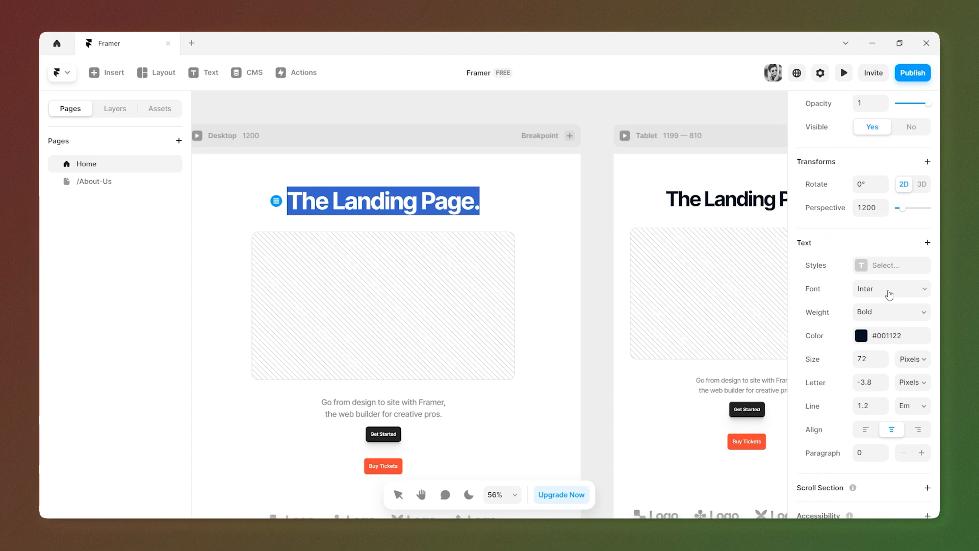
pyautogui.click(888, 289)
pyautogui.scroll(-5, 712, 433)
pyautogui.scroll(-3, 712, 433)
pyautogui.write('pop')
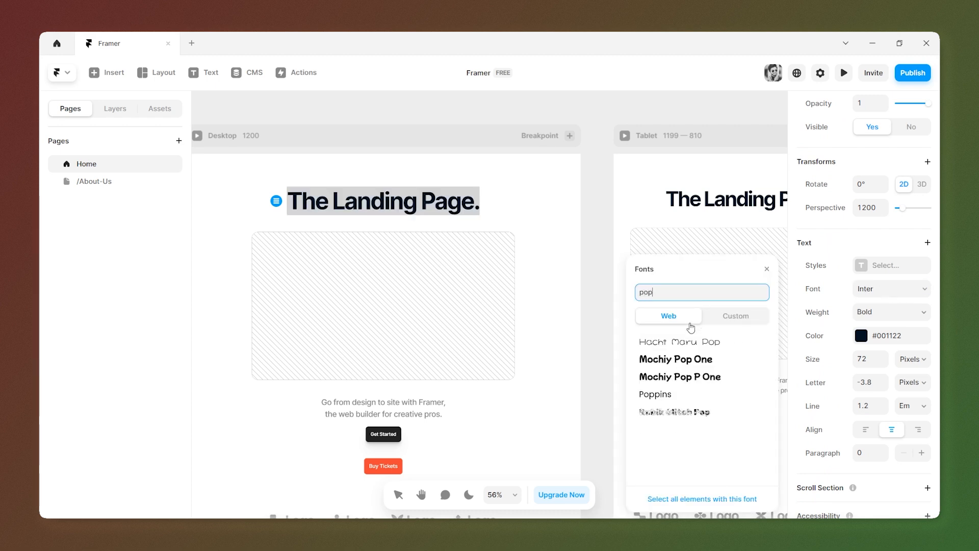
pyautogui.click(675, 395)
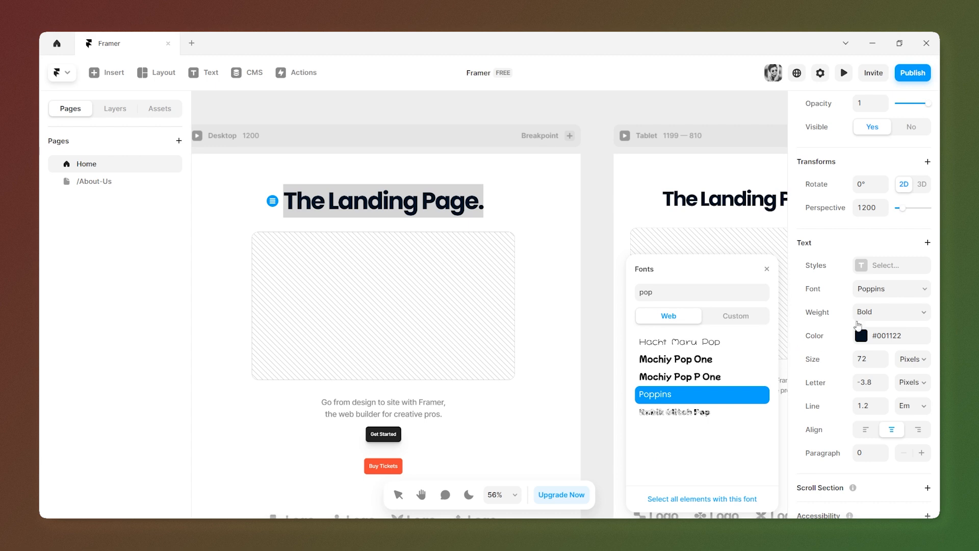
pyautogui.click(809, 369)
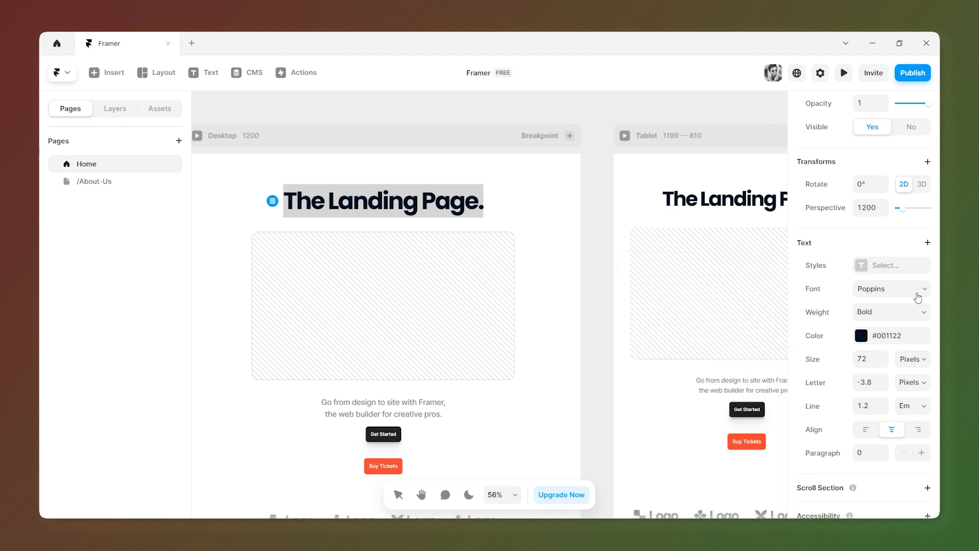
# Recolour the heading text with #FF5533 by sampling the Buy Tickets button's fill, and deselect the heading
pyautogui.click(861, 335)
pyautogui.moveTo(723, 359); pyautogui.dragTo(713, 334)
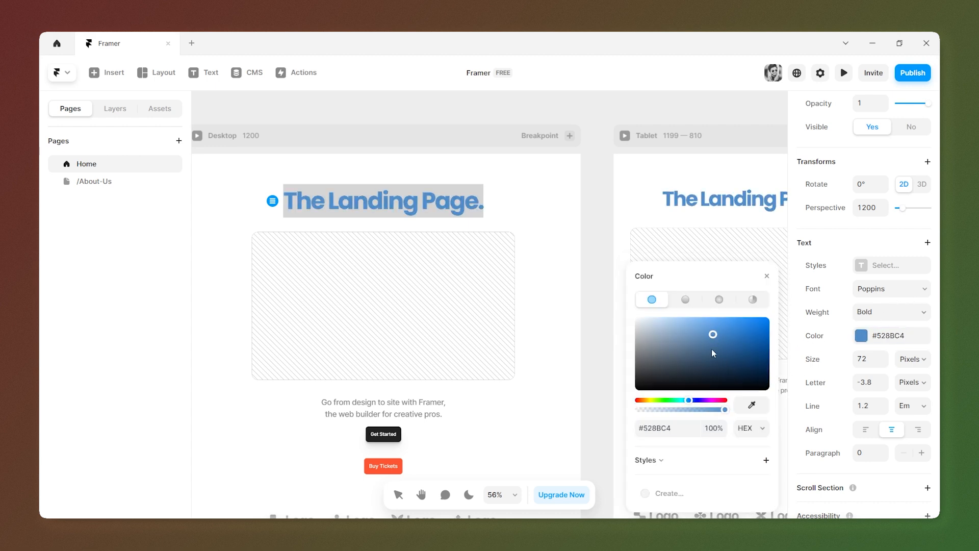
pyautogui.click(746, 406)
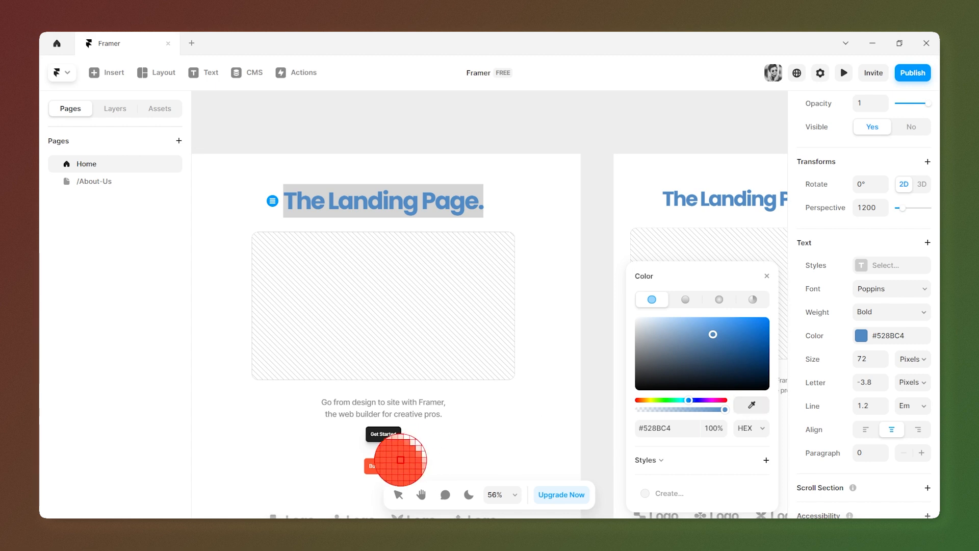
pyautogui.click(401, 462)
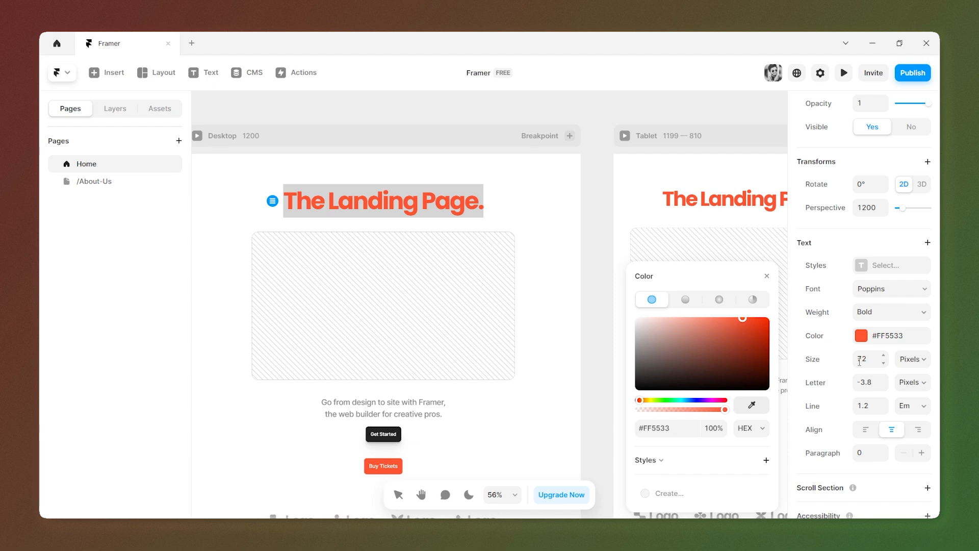
pyautogui.scroll(-3, 835, 409)
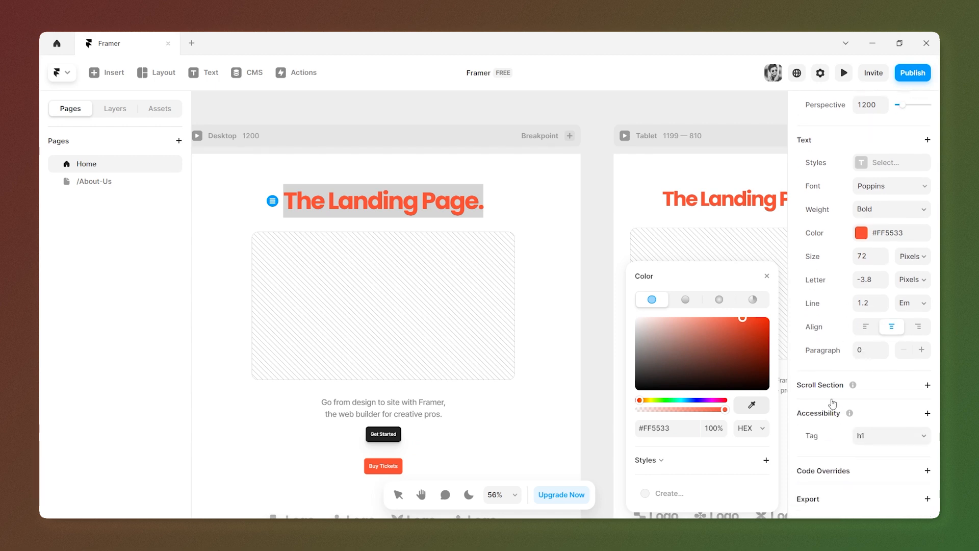
pyautogui.scroll(10, 827, 436)
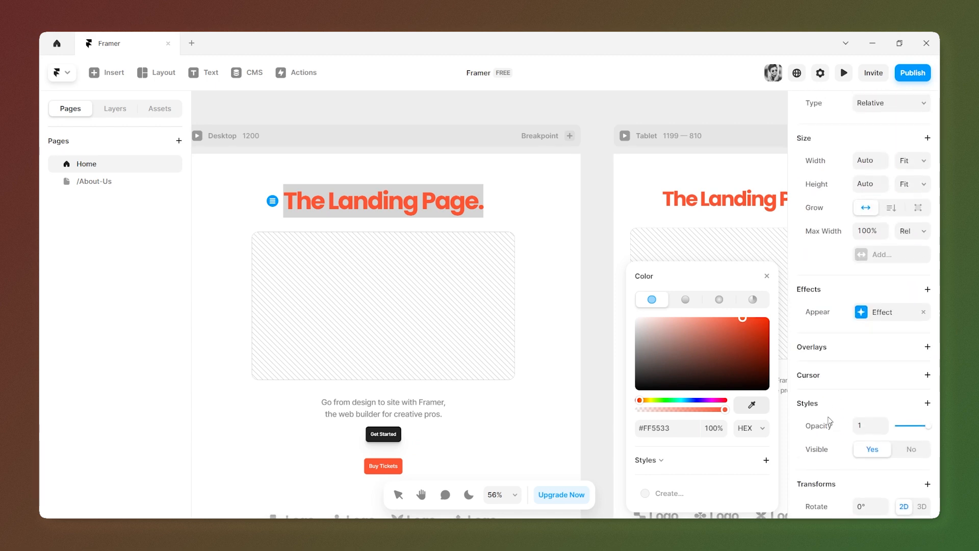
pyautogui.click(770, 278)
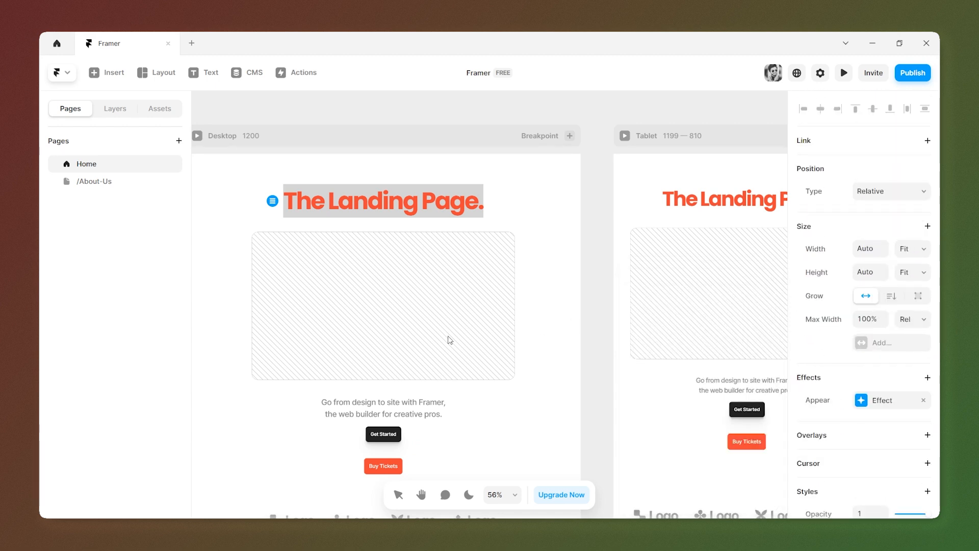
pyautogui.scroll(-5, 490, 338)
pyautogui.click(463, 179)
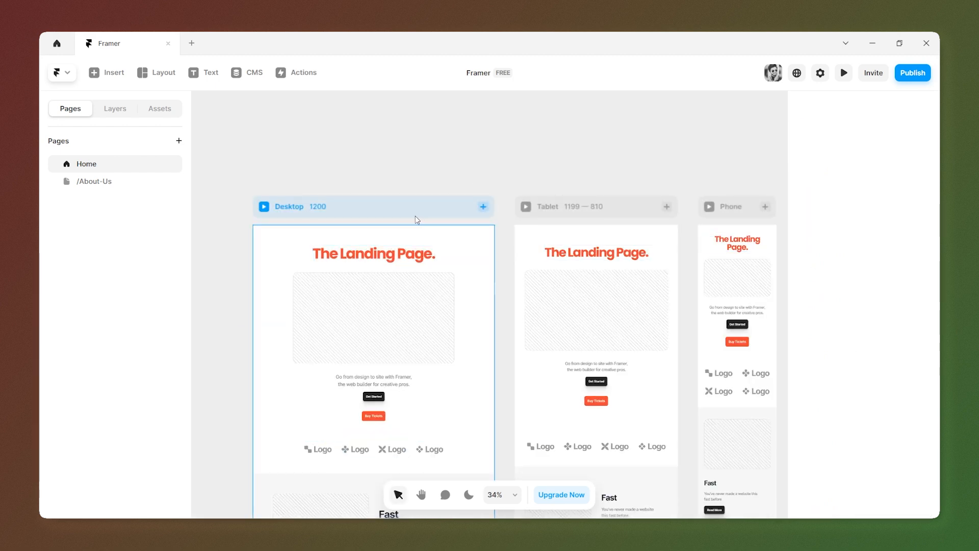
pyautogui.scroll(-3, 372, 208)
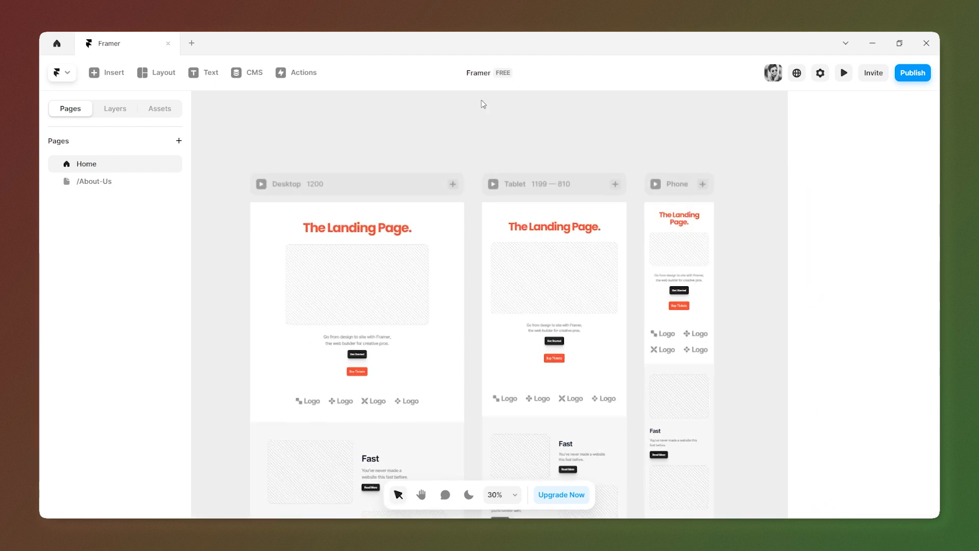
pyautogui.scroll(-3, 584, 245)
pyautogui.scroll(3, 615, 273)
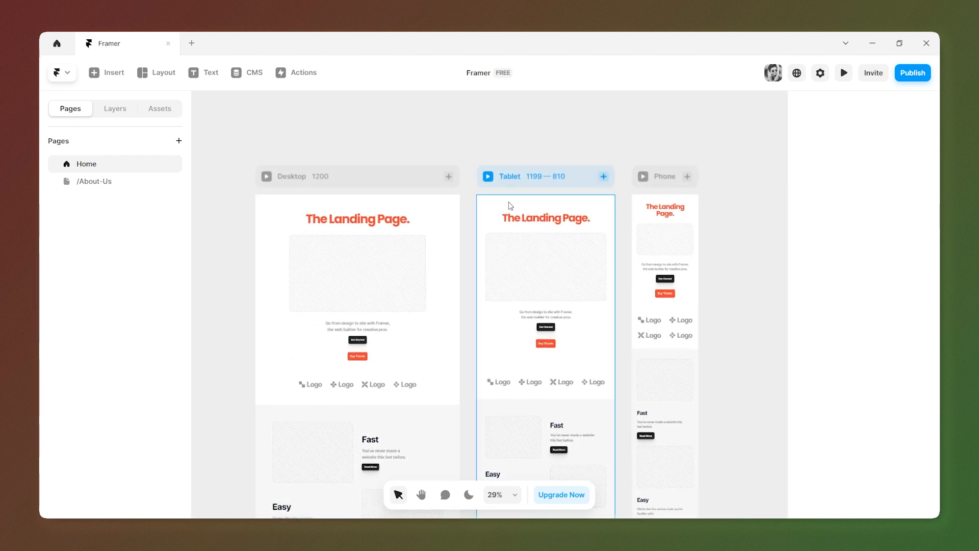
pyautogui.scroll(2, 510, 205)
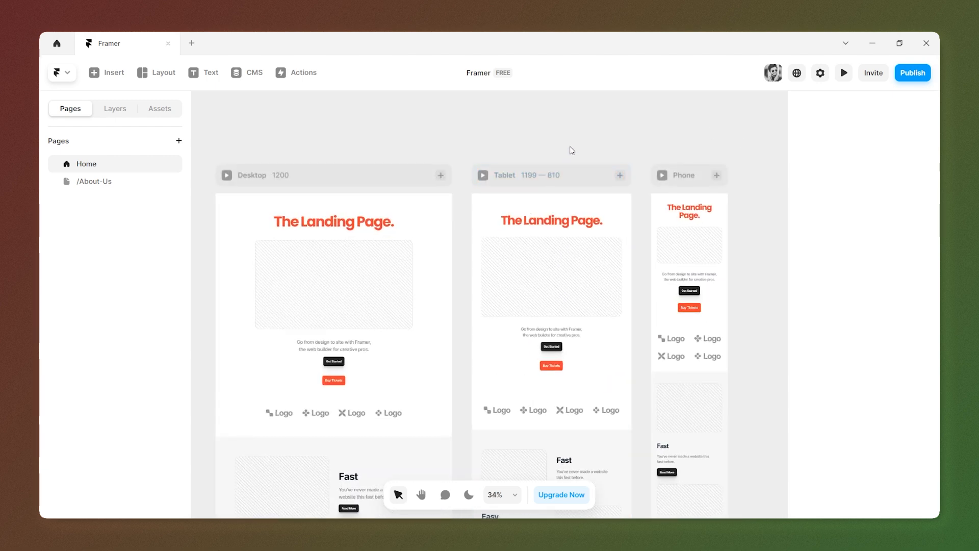